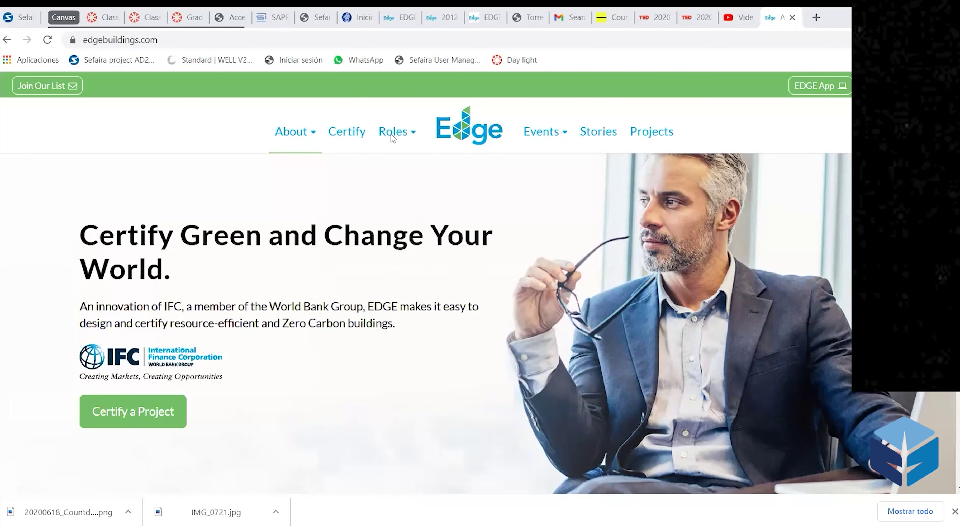
# Read the EDGE homepage's introduction, building types, worldwide savings figures and EDGE App section
pyautogui.moveTo(421, 138)
pyautogui.scroll(-5, 356, 323)
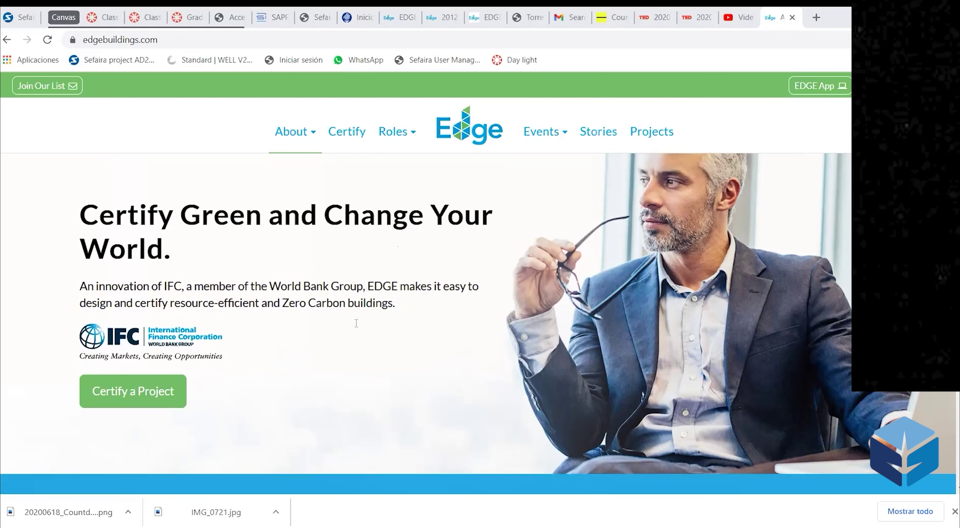
pyautogui.scroll(5, 356, 328)
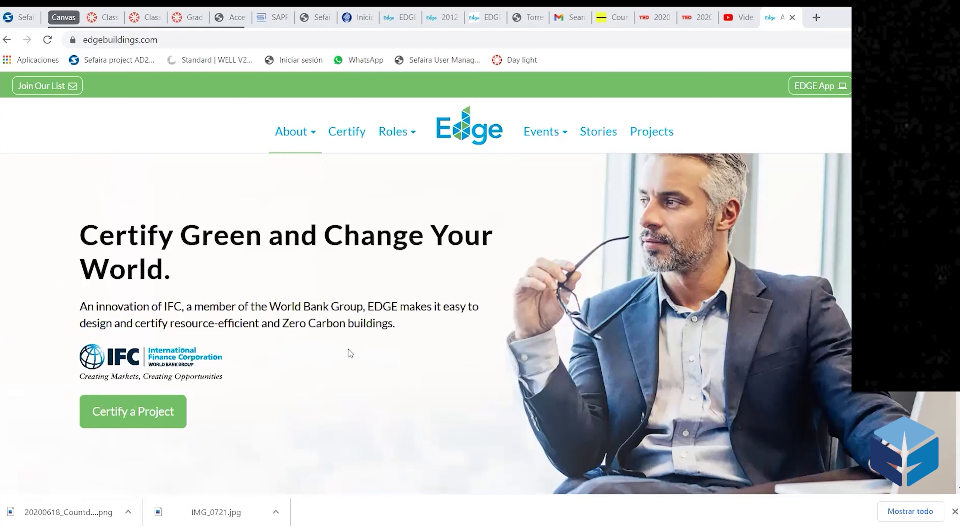
pyautogui.scroll(-10, 400, 278)
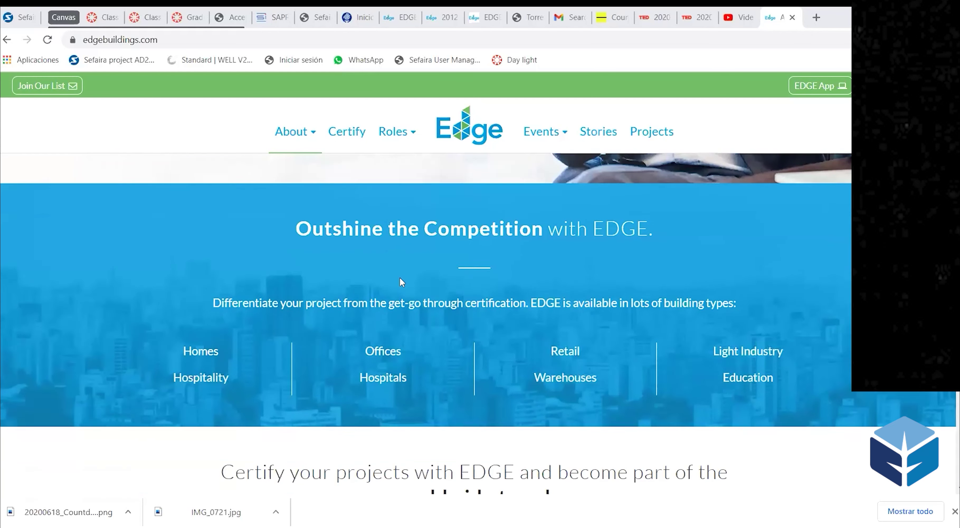
pyautogui.scroll(2, 400, 277)
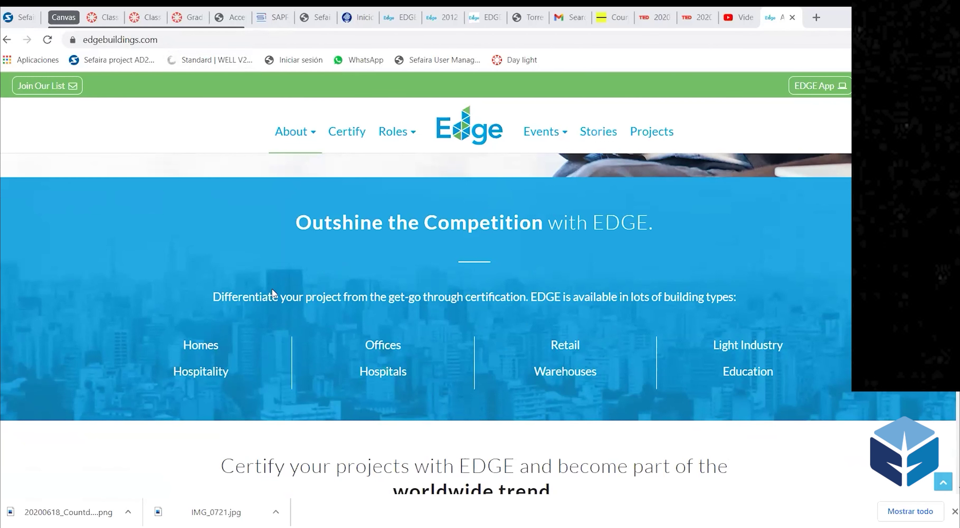
pyautogui.scroll(-2, 484, 231)
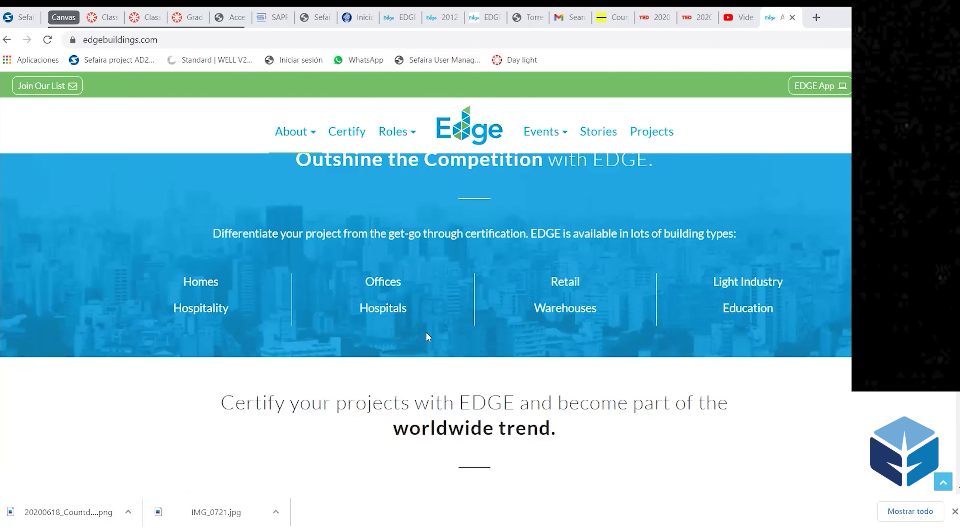
pyautogui.scroll(-5, 428, 341)
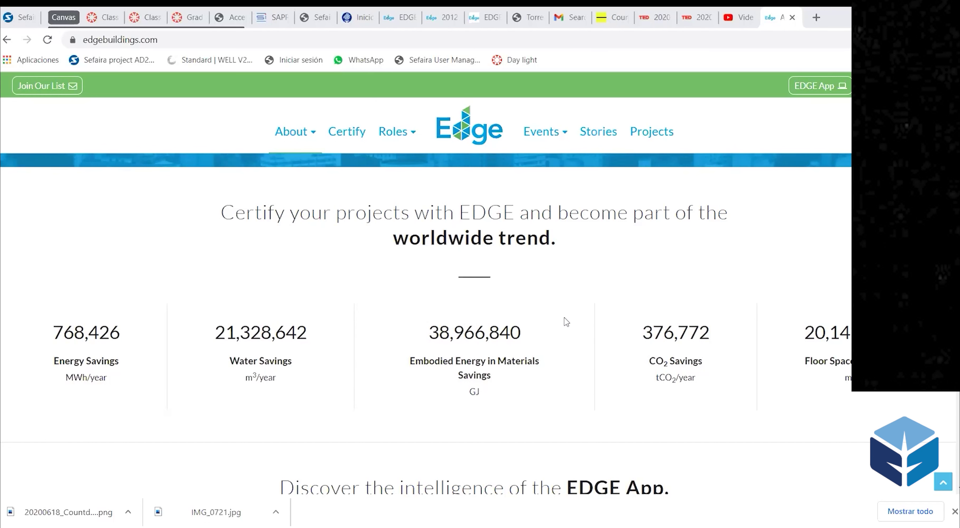
pyautogui.scroll(-5, 566, 322)
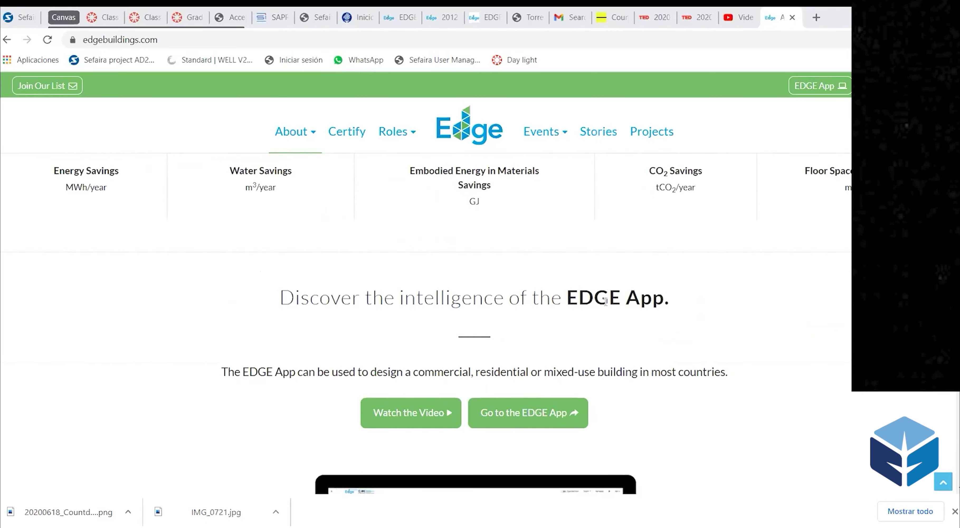
pyautogui.scroll(-3, 604, 301)
pyautogui.scroll(-2, 605, 302)
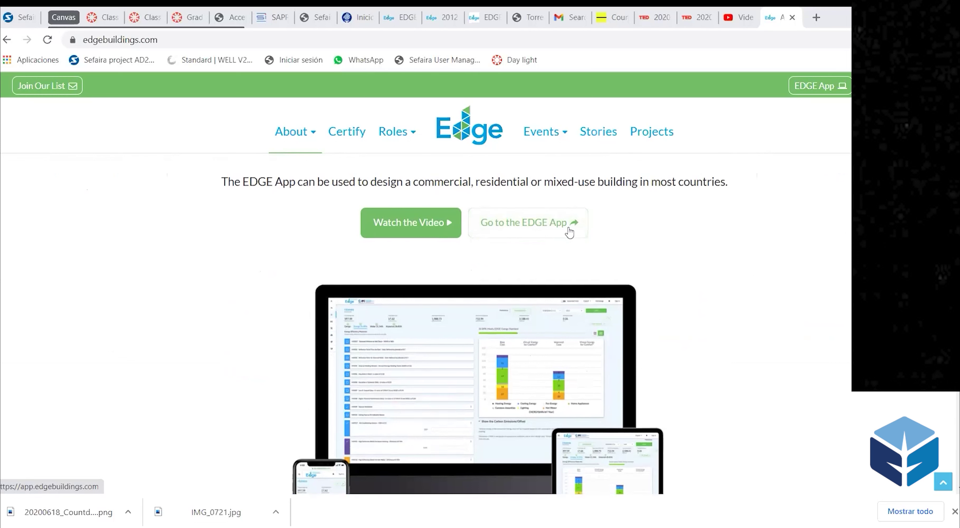
# Open the How to Meet the EDGE Standard video from the EDGE App section and play it in full screen
pyautogui.click(417, 232)
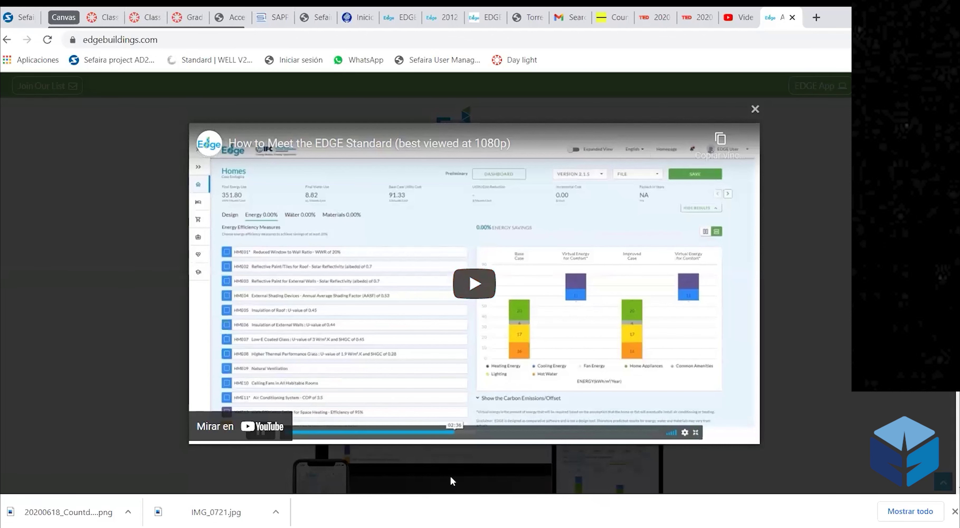
pyautogui.click(474, 283)
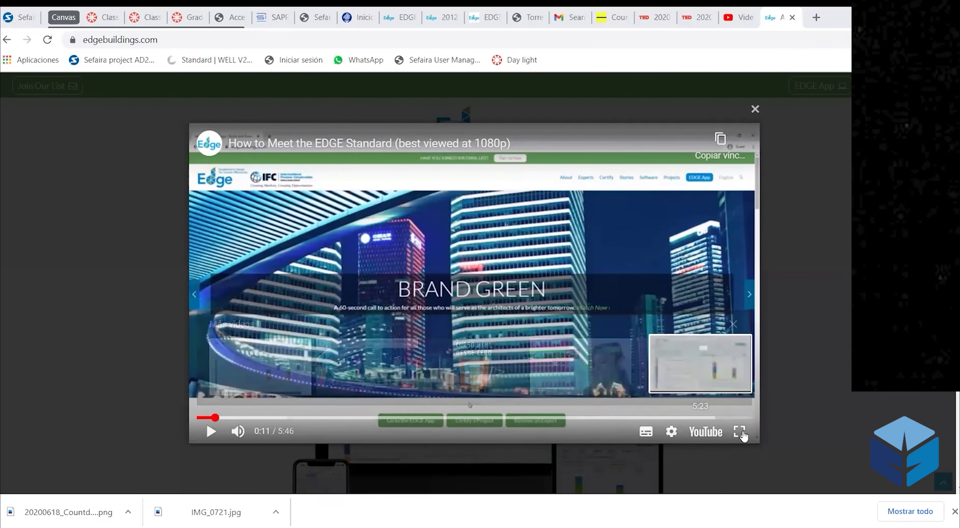
pyautogui.click(740, 431)
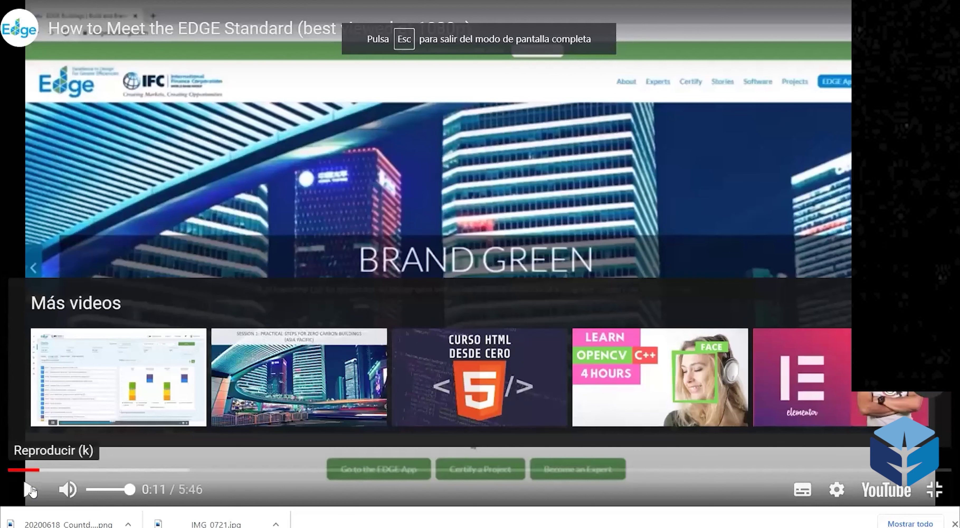
pyautogui.click(30, 490)
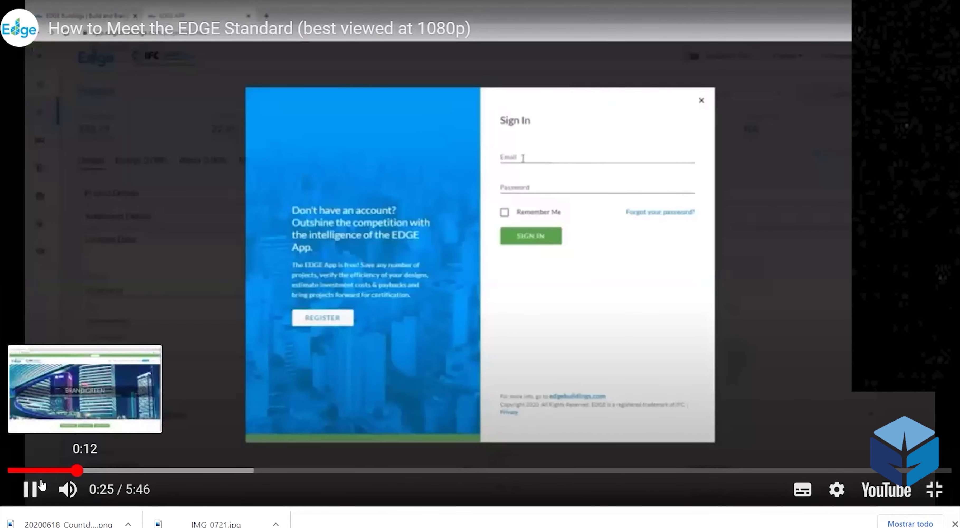
pyautogui.click(35, 489)
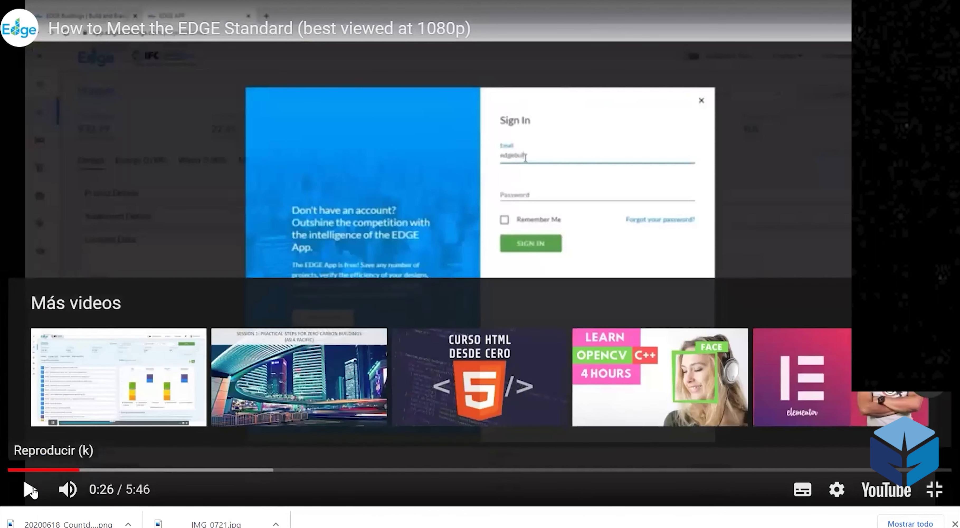
pyautogui.click(30, 493)
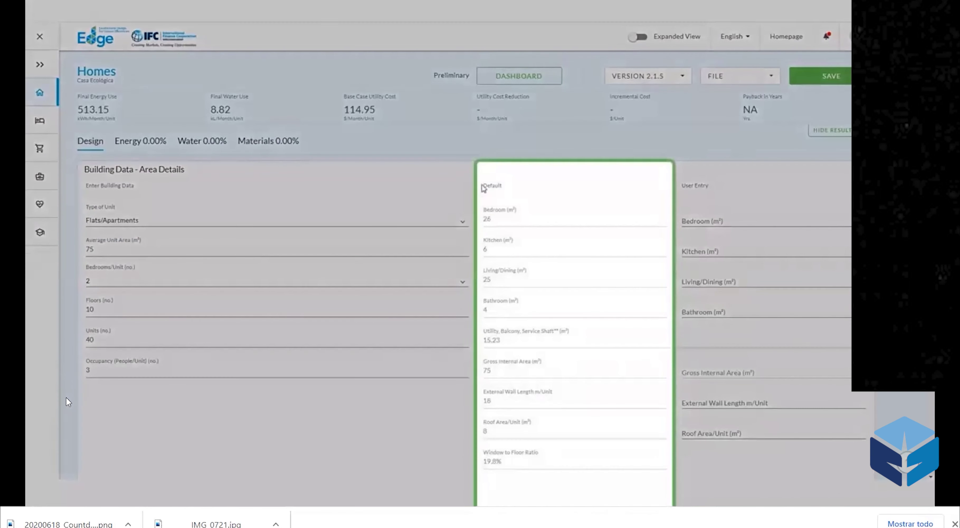
# Watch the video's walkthrough of the Homes design, energy, water and materials sections, and leave full screen when it ends
pyautogui.moveTo(66, 397)
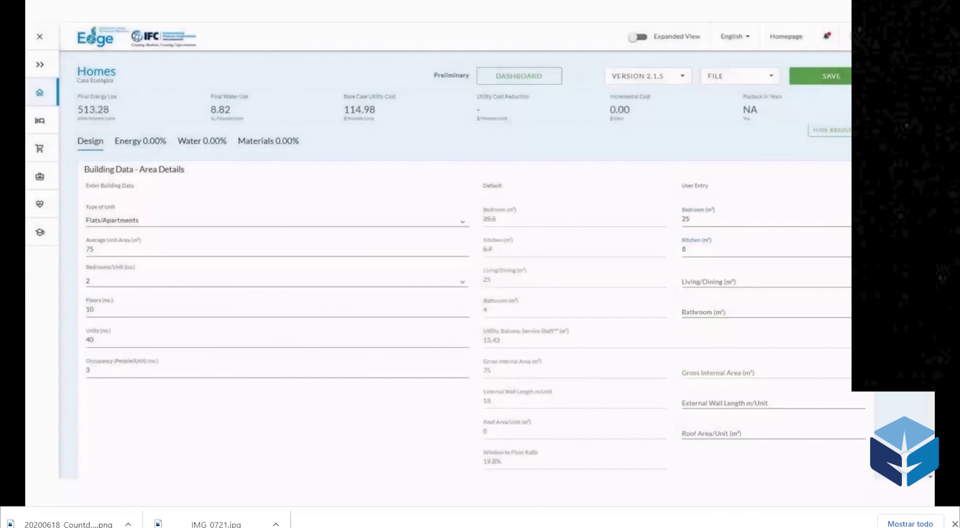
pyautogui.moveTo(138, 393)
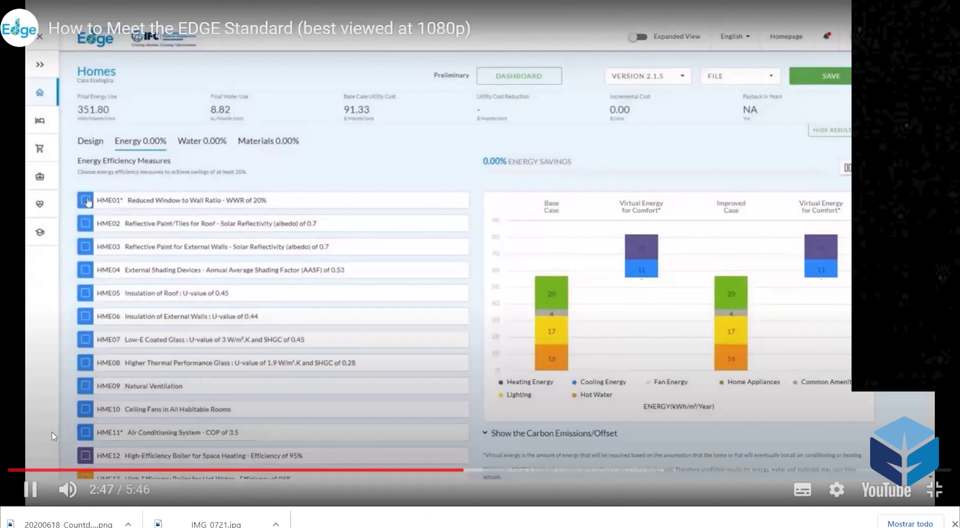
pyautogui.moveTo(37, 414)
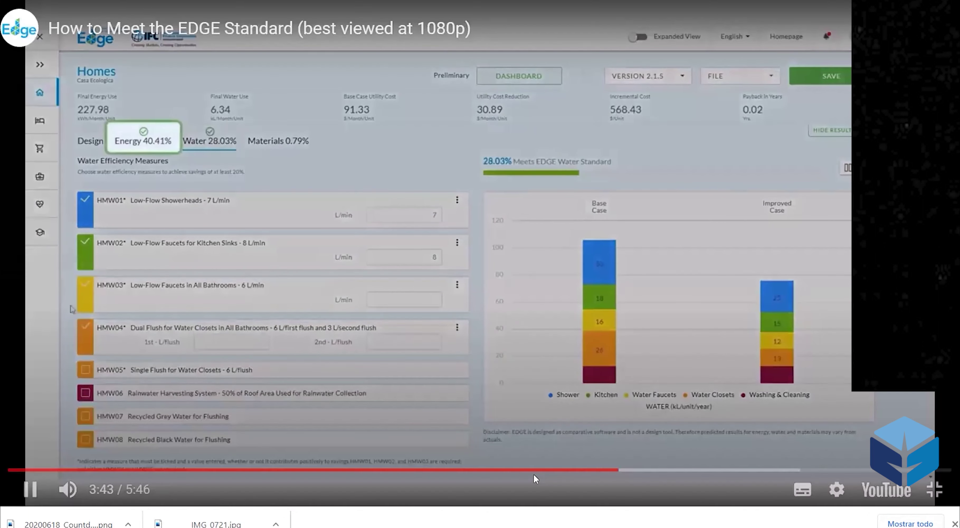
pyautogui.moveTo(535, 476)
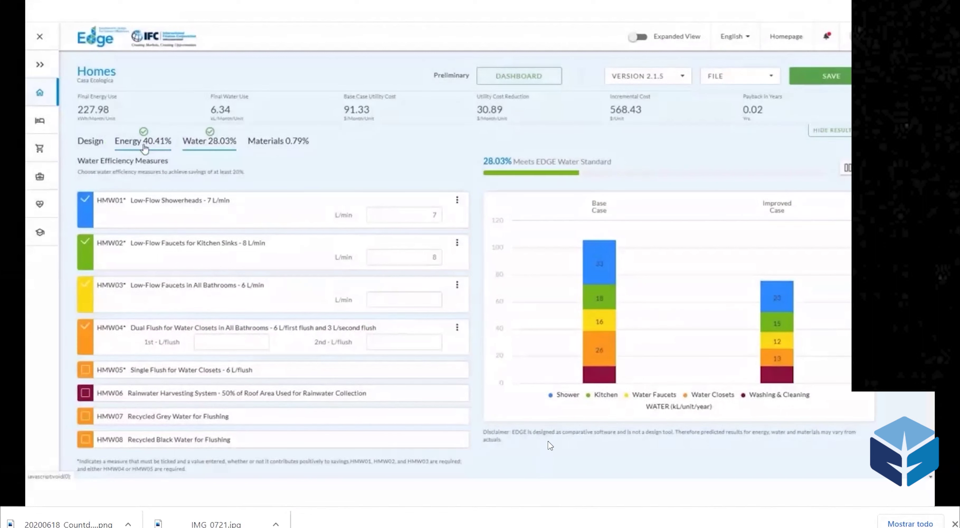
pyautogui.moveTo(561, 426)
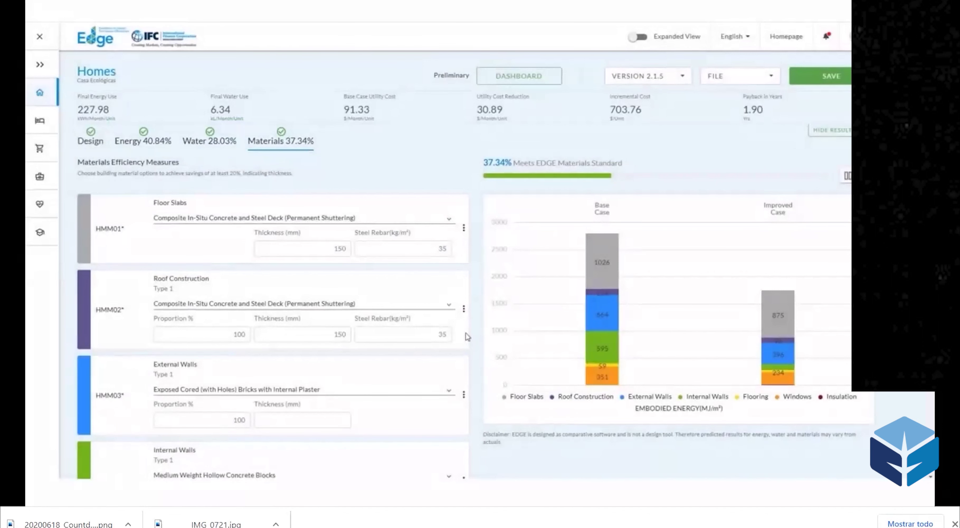
pyautogui.moveTo(921, 507)
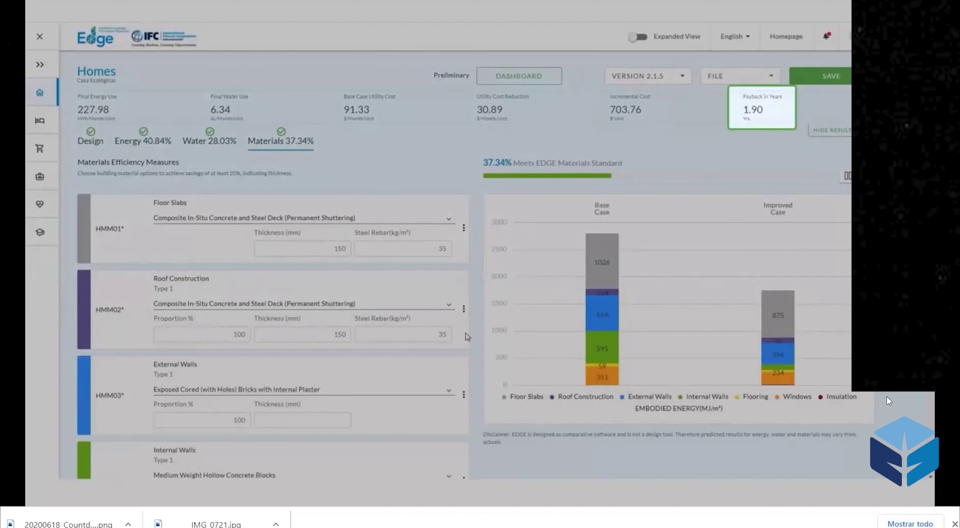
pyautogui.moveTo(641, 191)
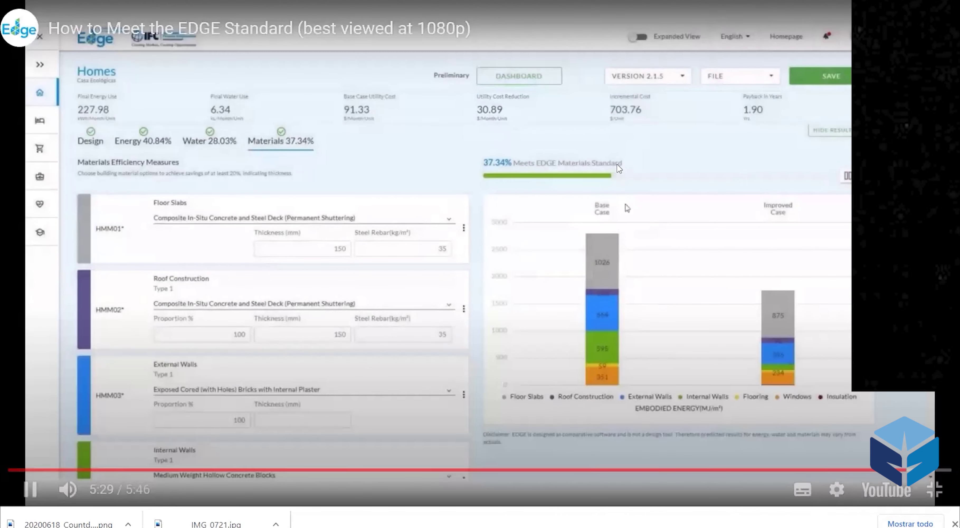
pyautogui.moveTo(618, 169)
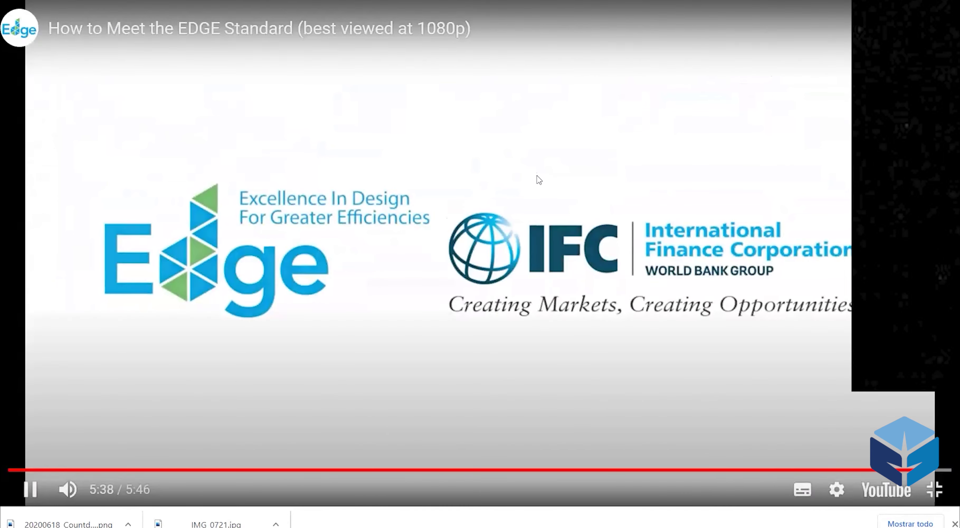
pyautogui.press('Escape')
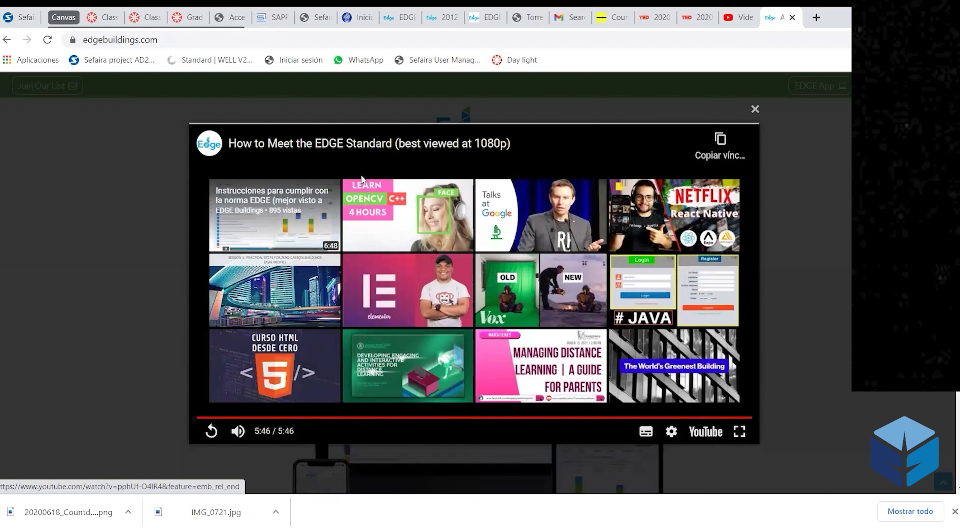
# Check the other open EDGE pages, including the version 3.0 BETA user guide, and return to the EDGE homepage
pyautogui.moveTo(461, 167); pyautogui.dragTo(542, 225)
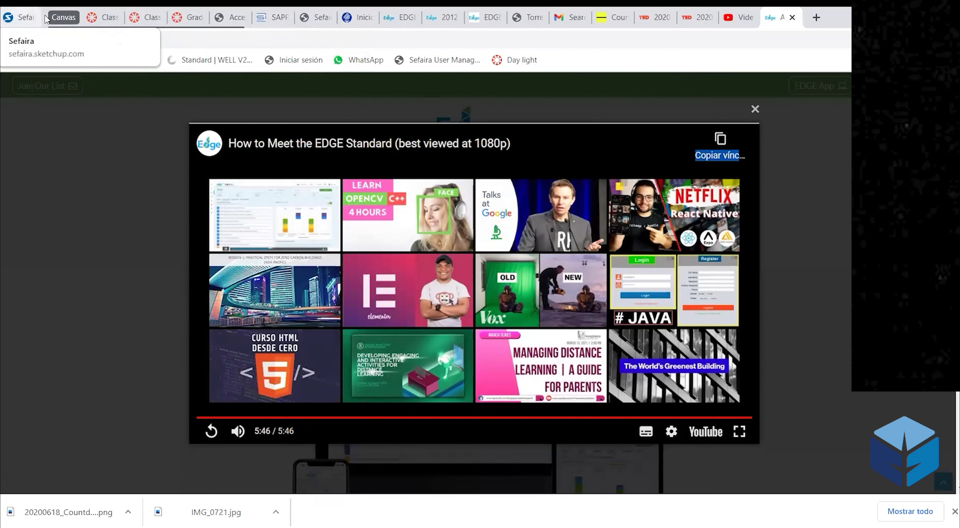
pyautogui.click(447, 21)
pyautogui.click(391, 19)
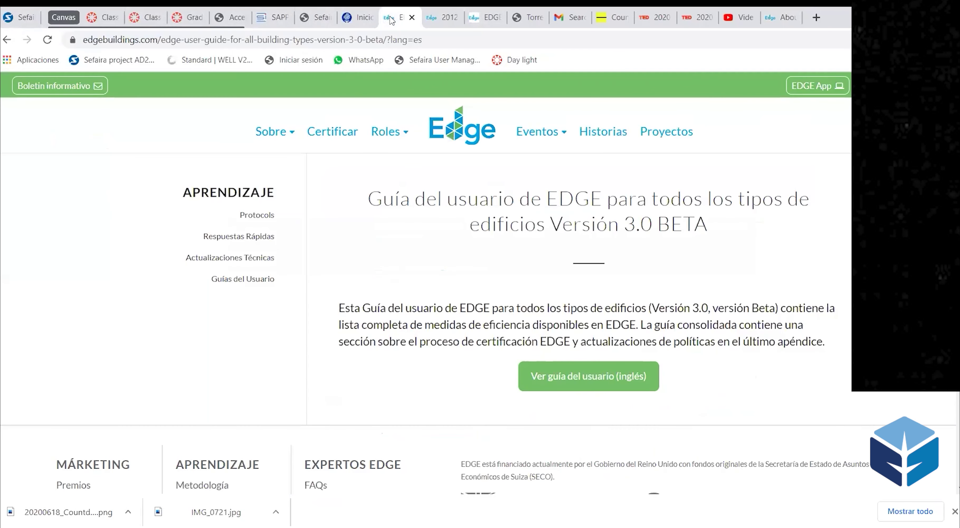
pyautogui.click(483, 19)
pyautogui.hotkey('ctrl', '9')
# Review the homepage's evidence-based stories, trusted-by section and footer with the funding partners, and return to its beginning
pyautogui.scroll(-2, 360, 310)
pyautogui.scroll(2, 360, 310)
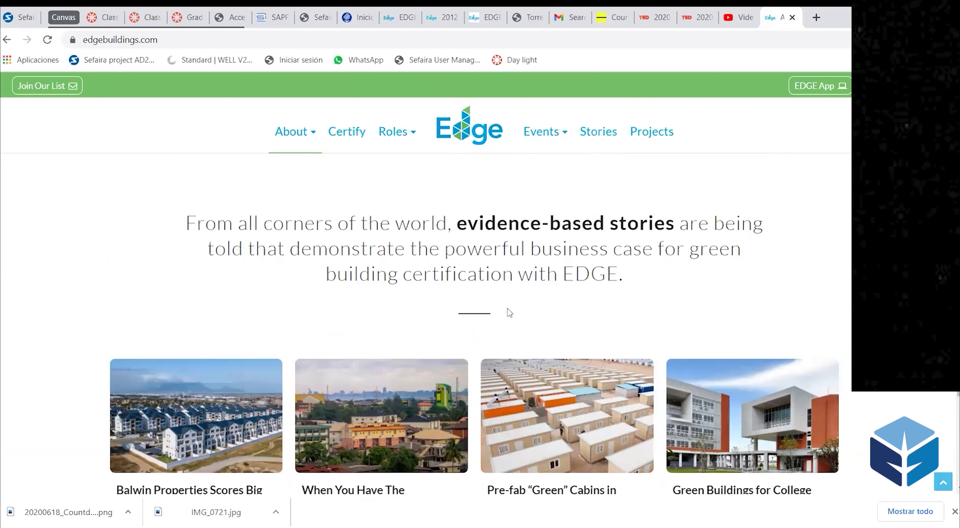
pyautogui.scroll(-6, 510, 312)
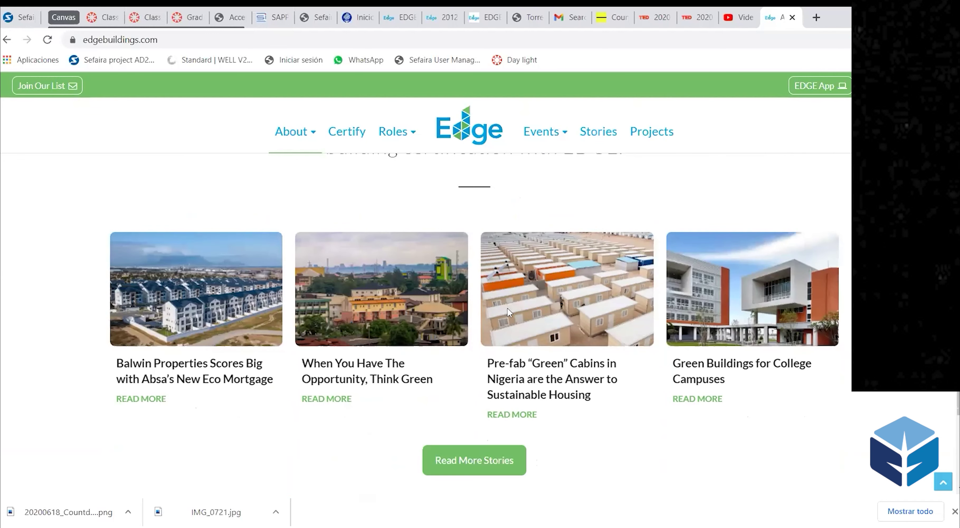
pyautogui.scroll(-7, 509, 310)
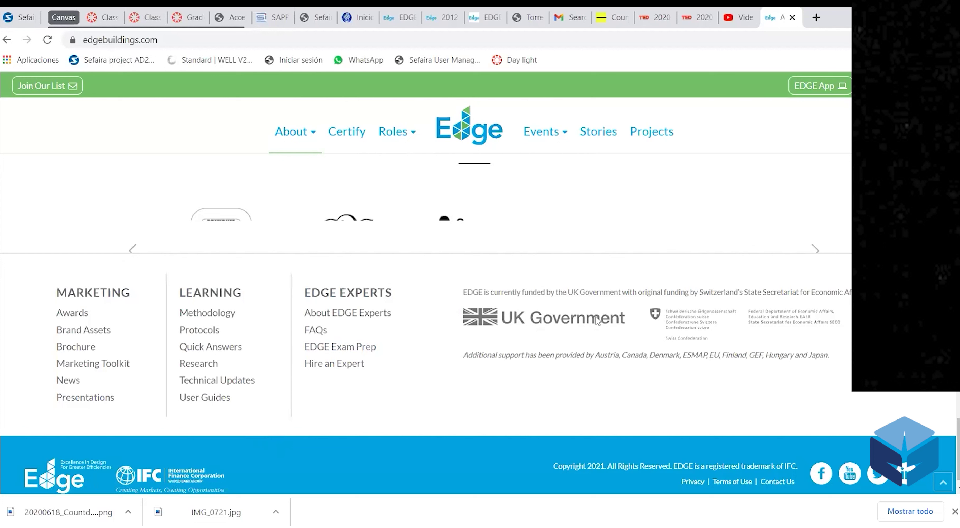
pyautogui.scroll(-1, 486, 379)
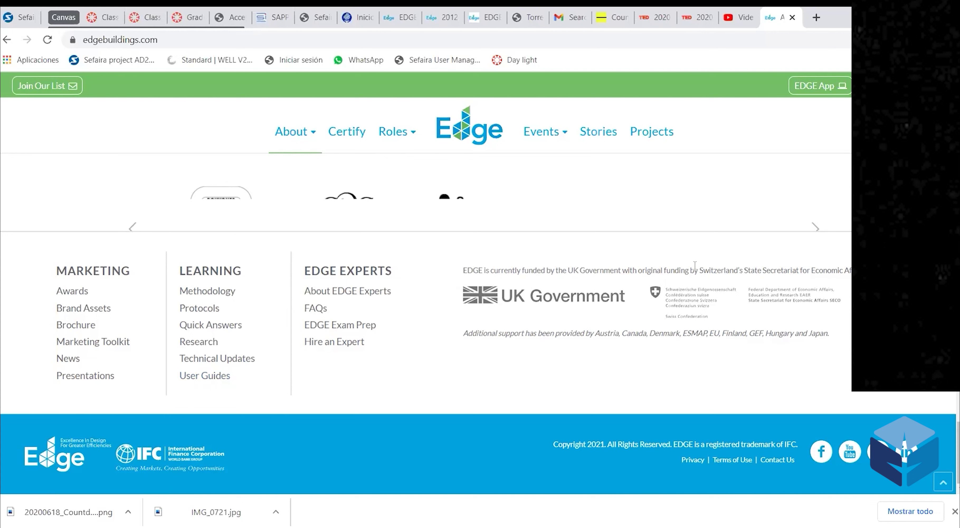
pyautogui.scroll(10, 525, 343)
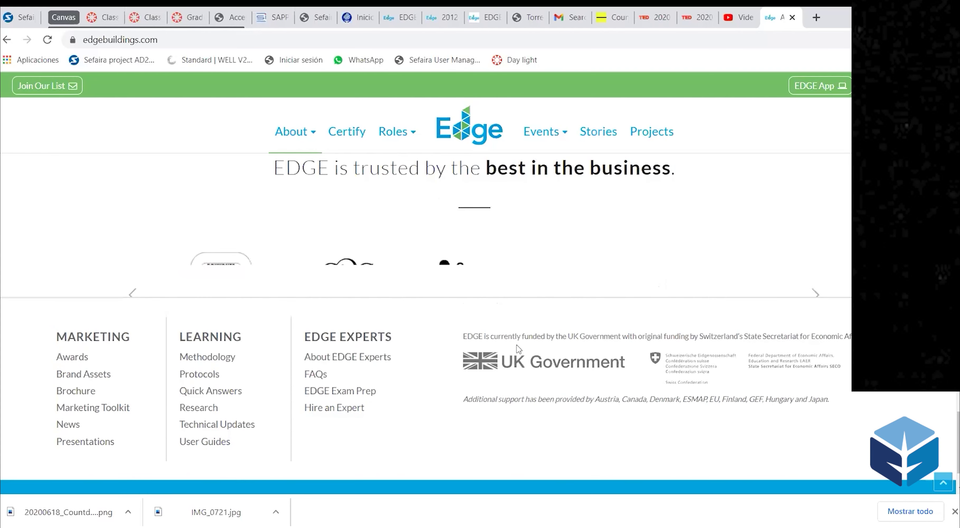
pyautogui.scroll(5, 526, 343)
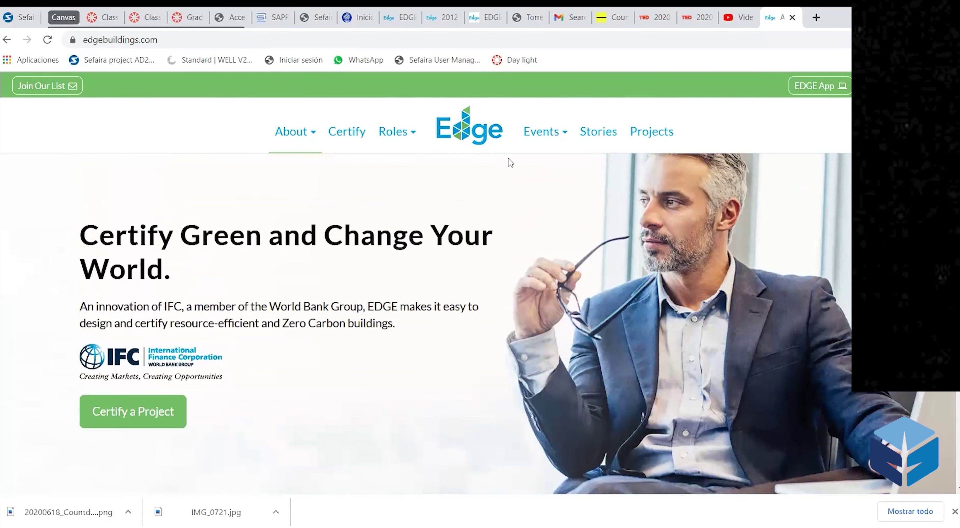
# Open the Business Case page about EDGE and examine its closing section, In Pursuit of Continuously Advancing Standards
pyautogui.moveTo(302, 131)
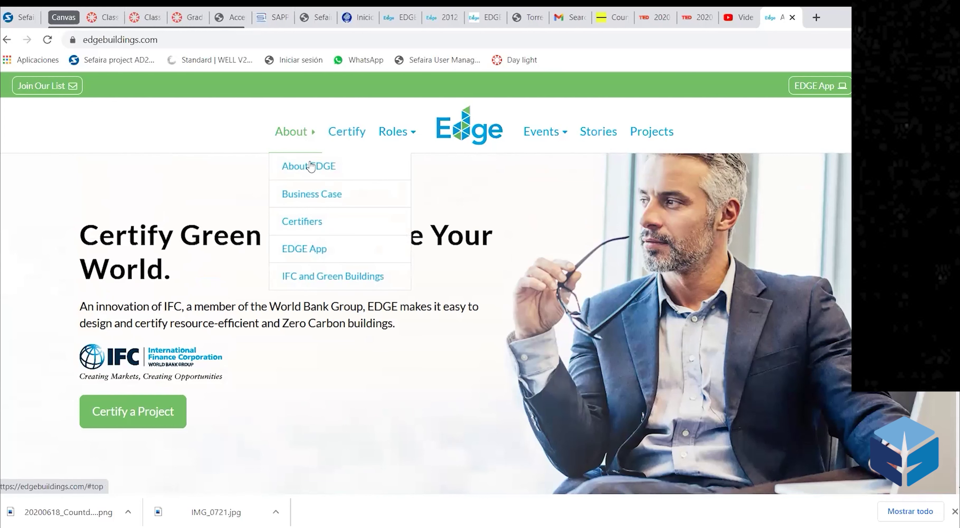
pyautogui.click(311, 193)
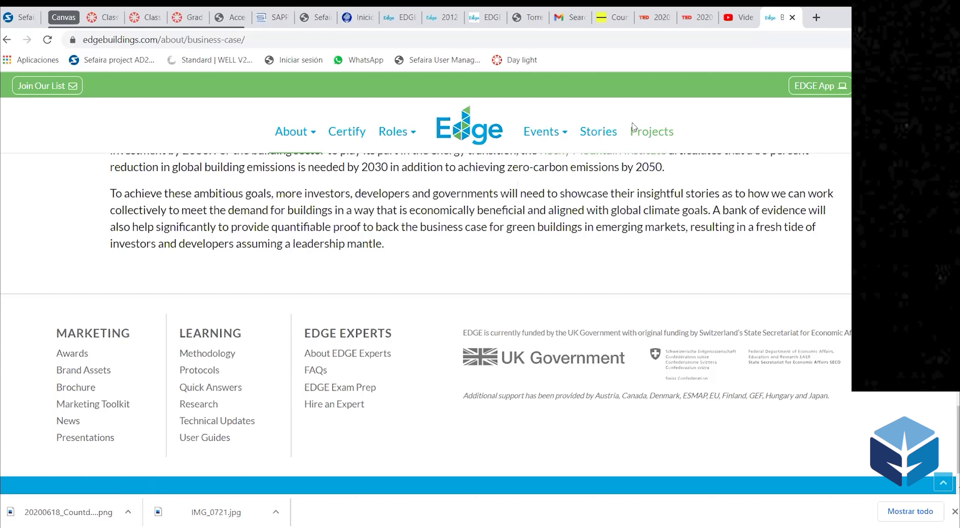
pyautogui.scroll(1, 632, 127)
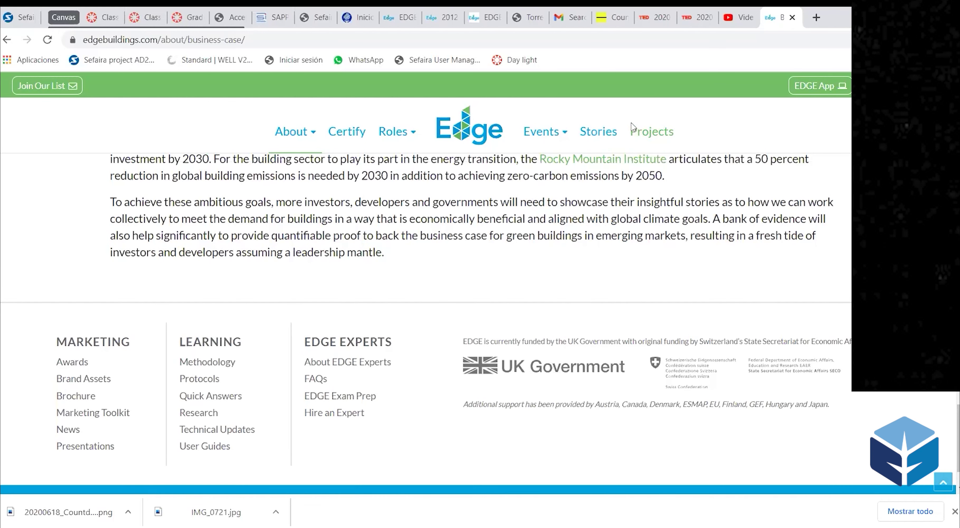
pyautogui.scroll(3, 632, 127)
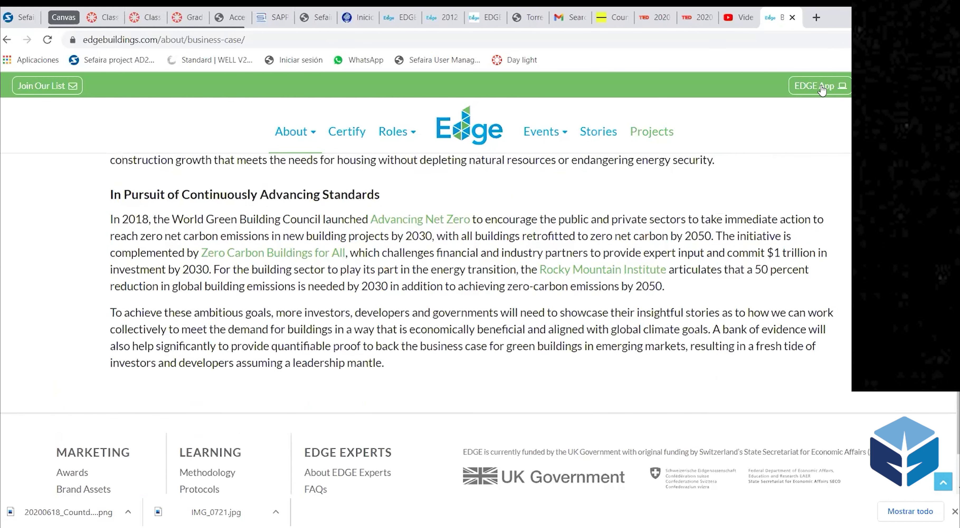
# Leave the Business Case page and sign in to the EDGE App with the saved account credentials
pyautogui.scroll(4, 822, 90)
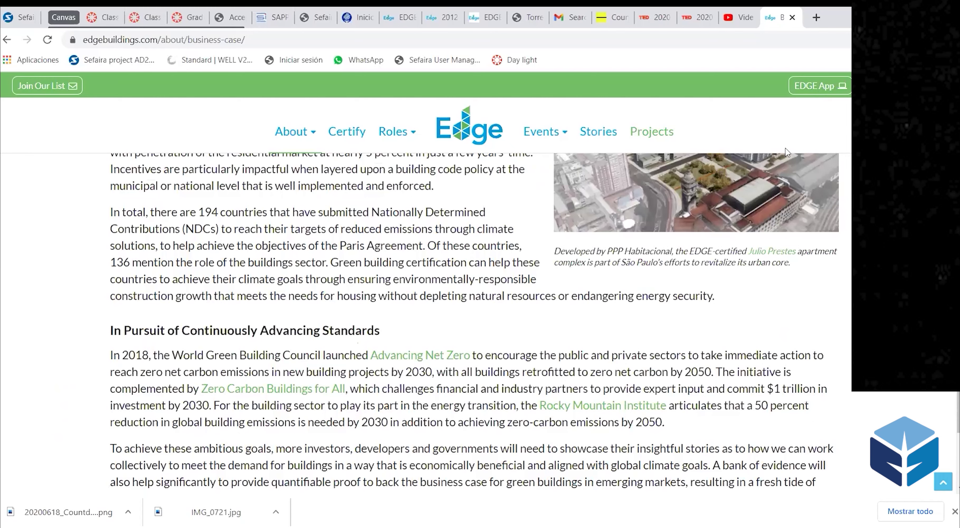
pyautogui.scroll(3, 786, 151)
pyautogui.click(483, 17)
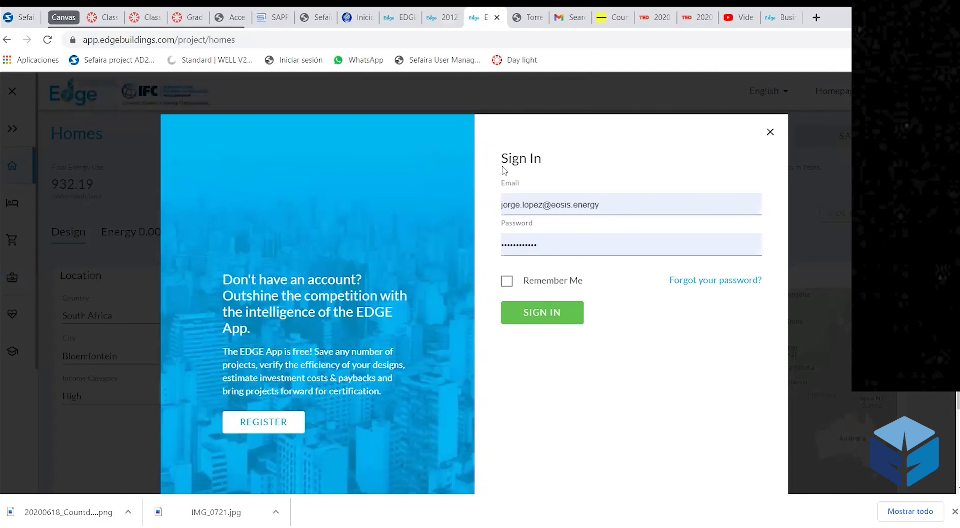
pyautogui.click(554, 319)
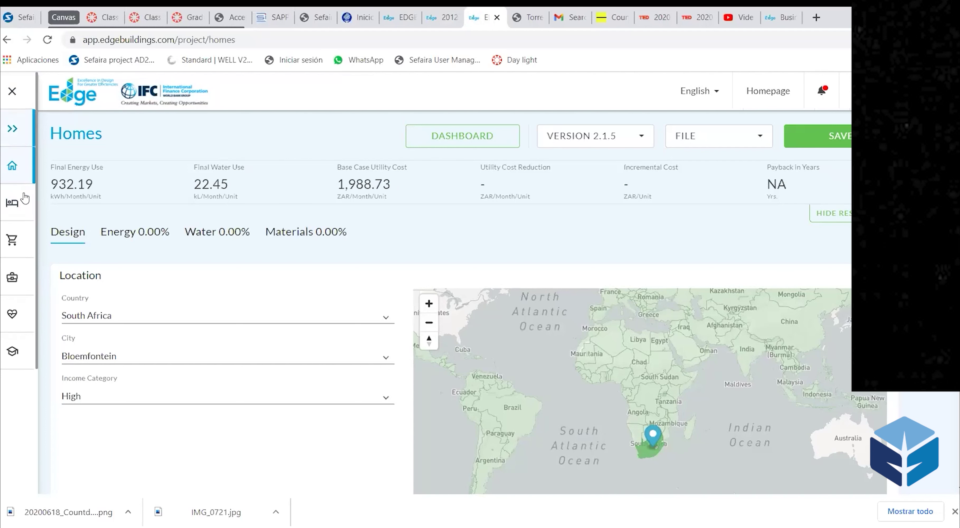
# Open the saved Offices project JLO Office tower EEE AD 2021 and check the list of building types
pyautogui.click(13, 286)
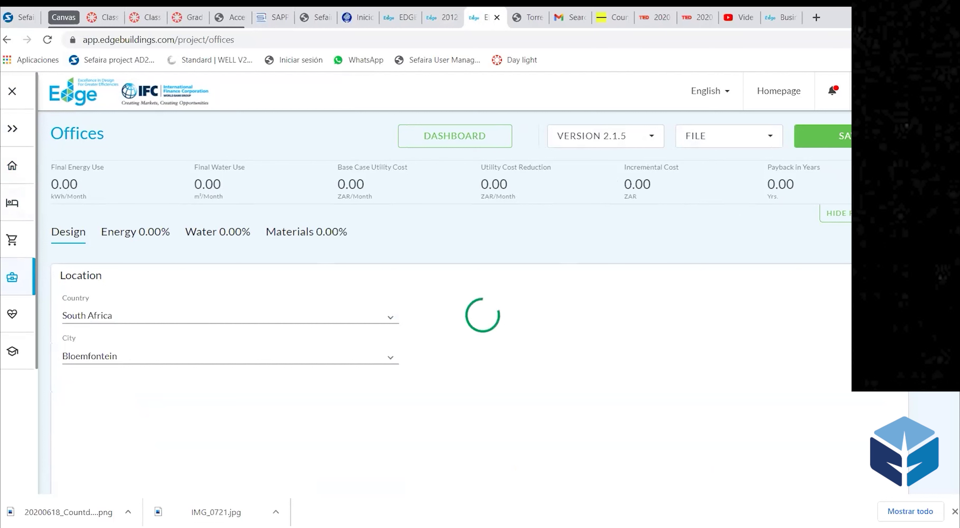
pyautogui.click(759, 140)
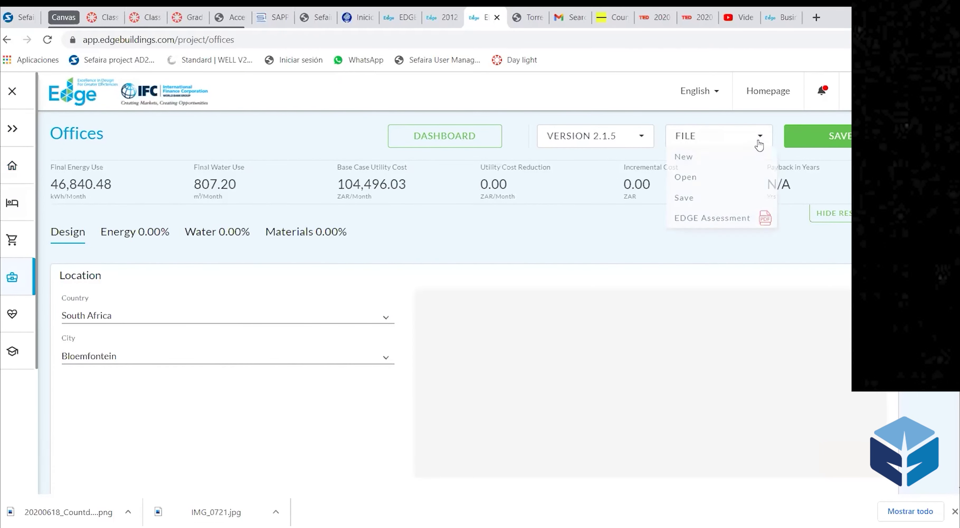
pyautogui.click(724, 185)
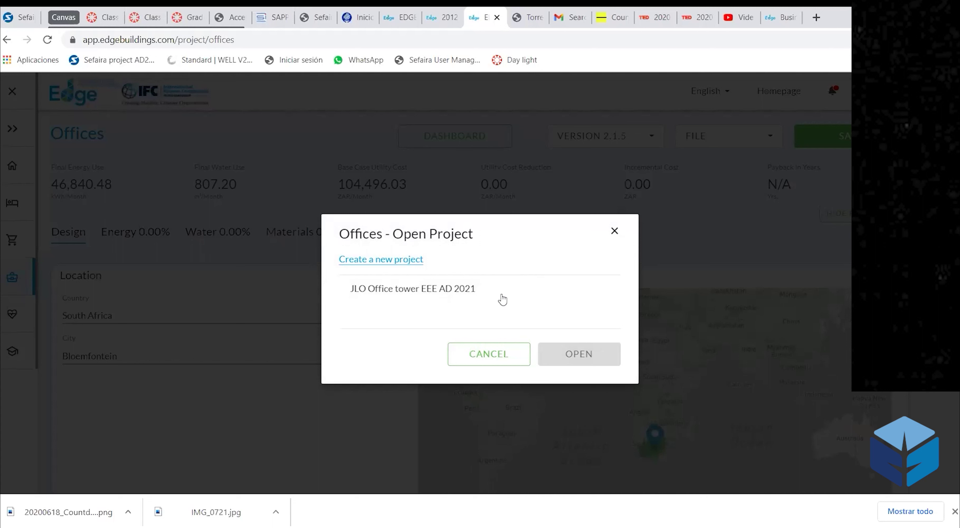
pyautogui.moveTo(463, 230); pyautogui.dragTo(486, 238)
pyautogui.moveTo(427, 226)
pyautogui.mouseDown()
pyautogui.moveTo(403, 199)
pyautogui.moveTo(412, 234)
pyautogui.mouseUp()
pyautogui.click(471, 233)
pyautogui.click(444, 293)
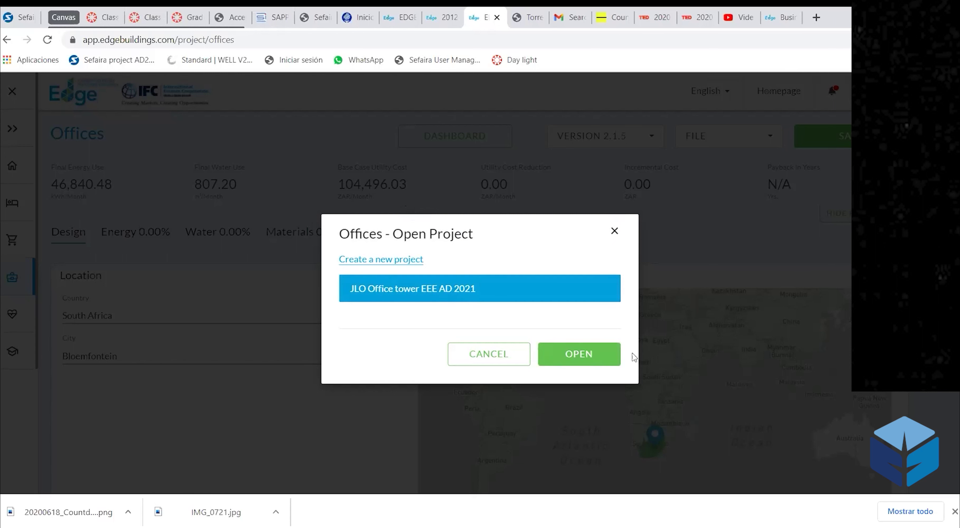
pyautogui.click(580, 353)
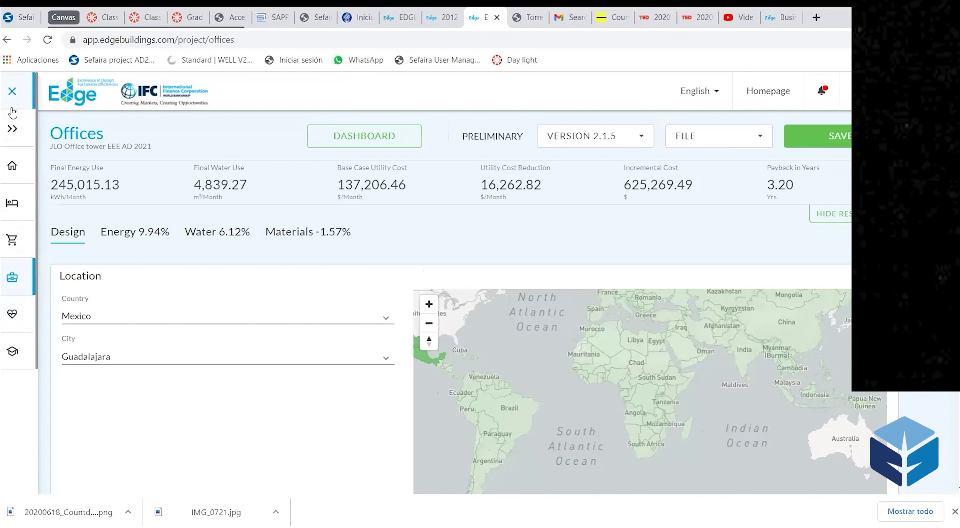
pyautogui.click(11, 131)
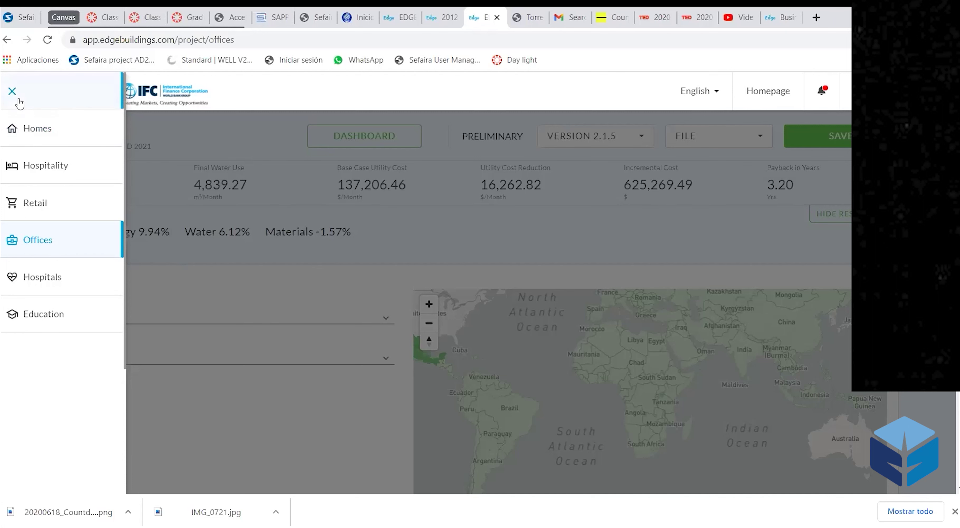
pyautogui.click(347, 158)
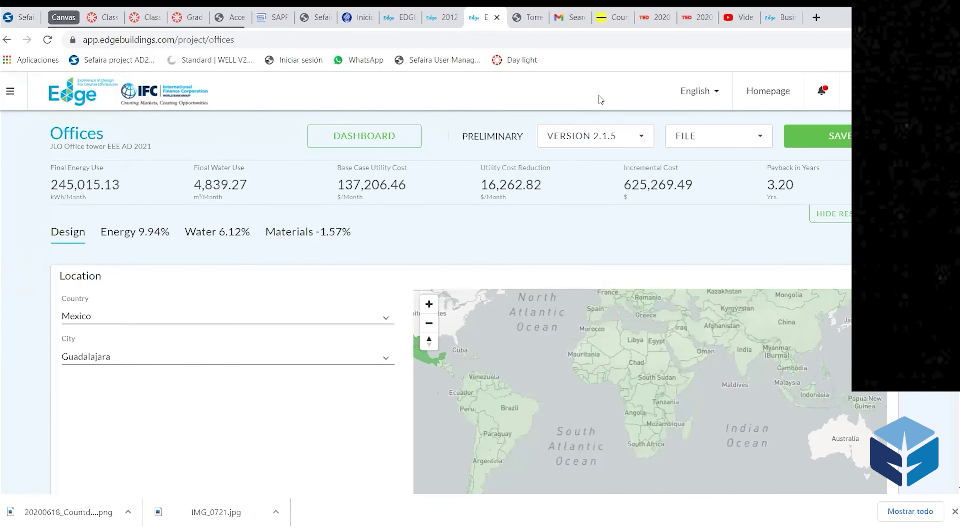
# Switch to the Torre Bansí website and examine its homepage sections on Guadalajara and the tower
pyautogui.click(528, 19)
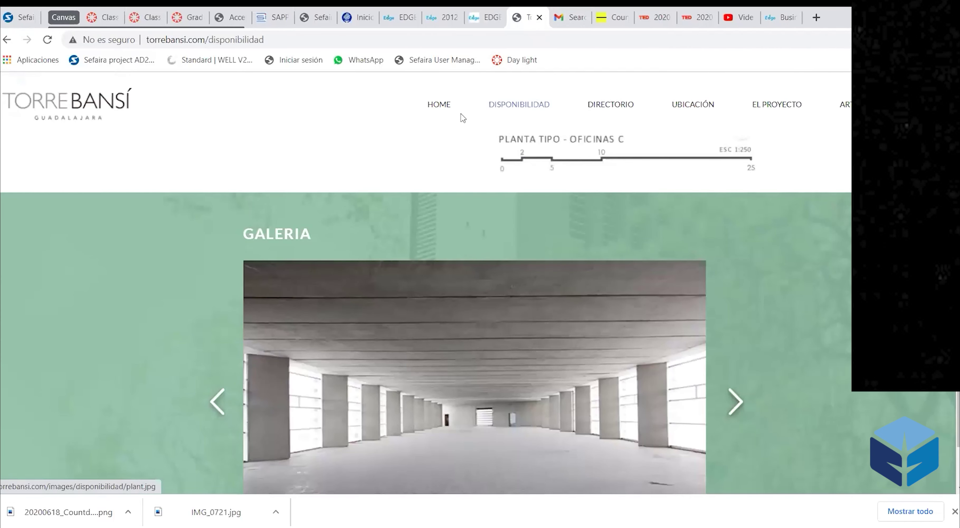
pyautogui.click(447, 108)
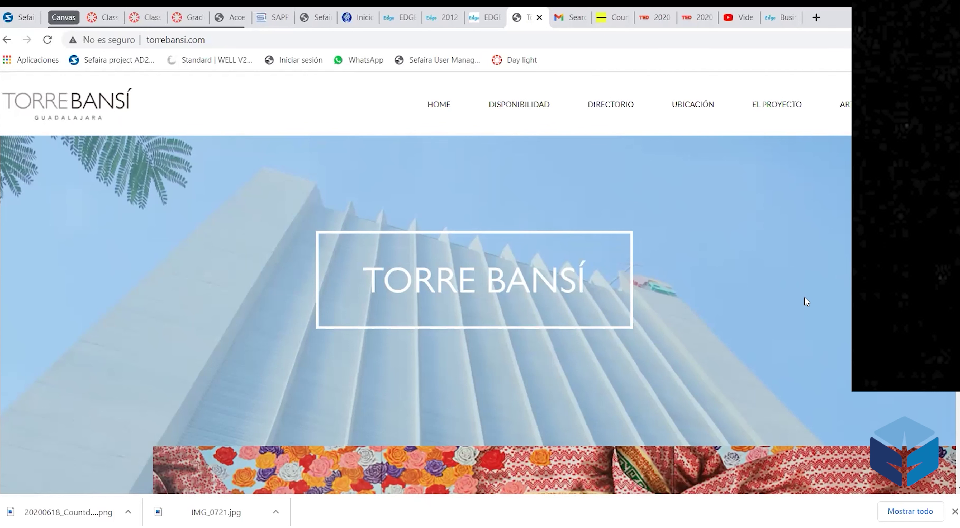
pyautogui.scroll(-6, 804, 296)
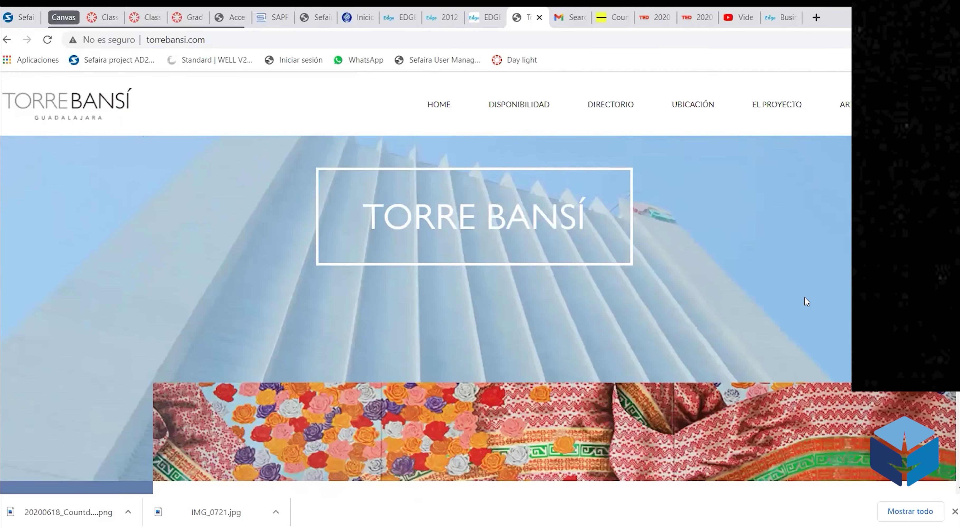
pyautogui.scroll(-5, 805, 301)
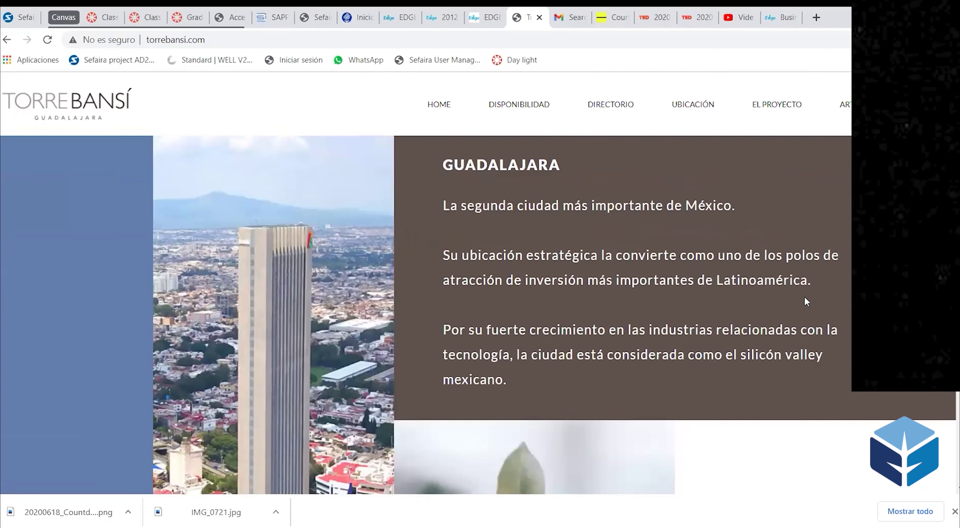
pyautogui.scroll(-3, 804, 297)
pyautogui.scroll(2, 804, 296)
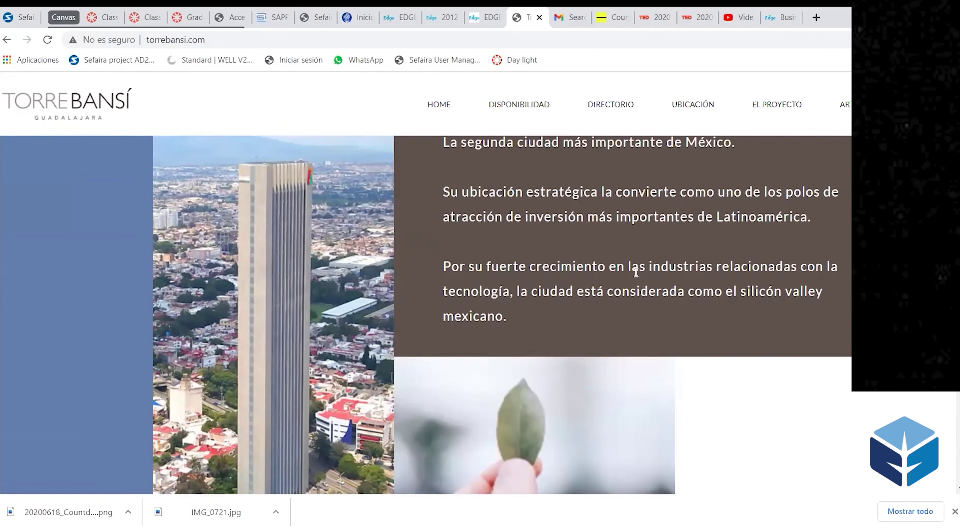
pyautogui.scroll(-3, 637, 273)
pyautogui.scroll(-2, 638, 277)
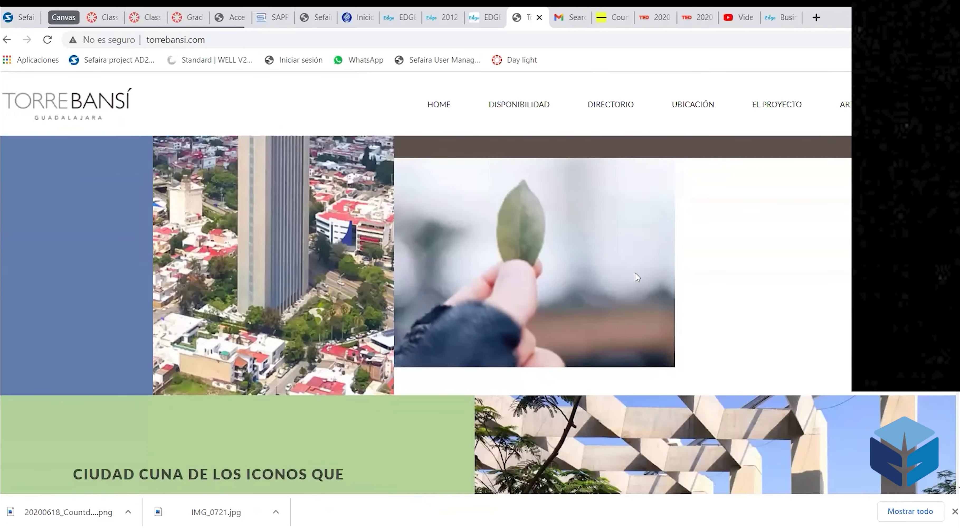
pyautogui.scroll(-5, 637, 277)
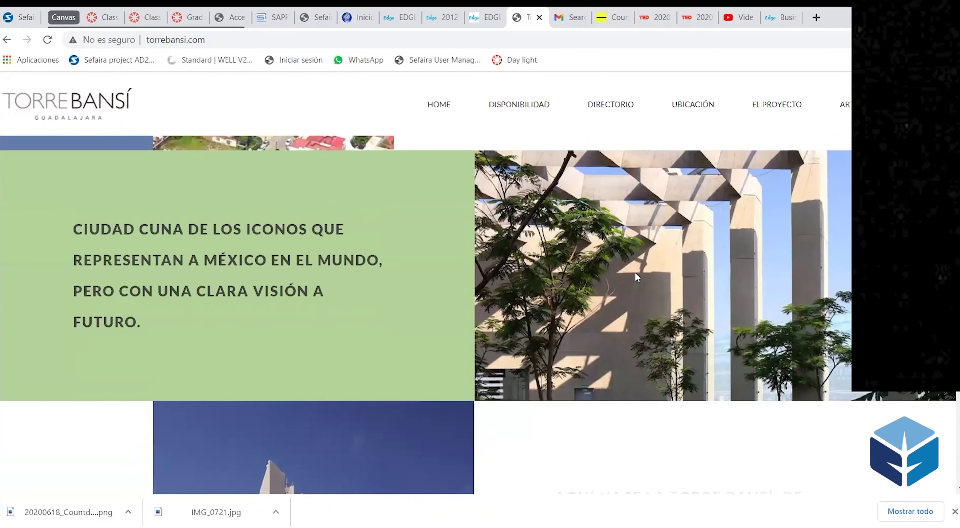
pyautogui.scroll(-8, 636, 272)
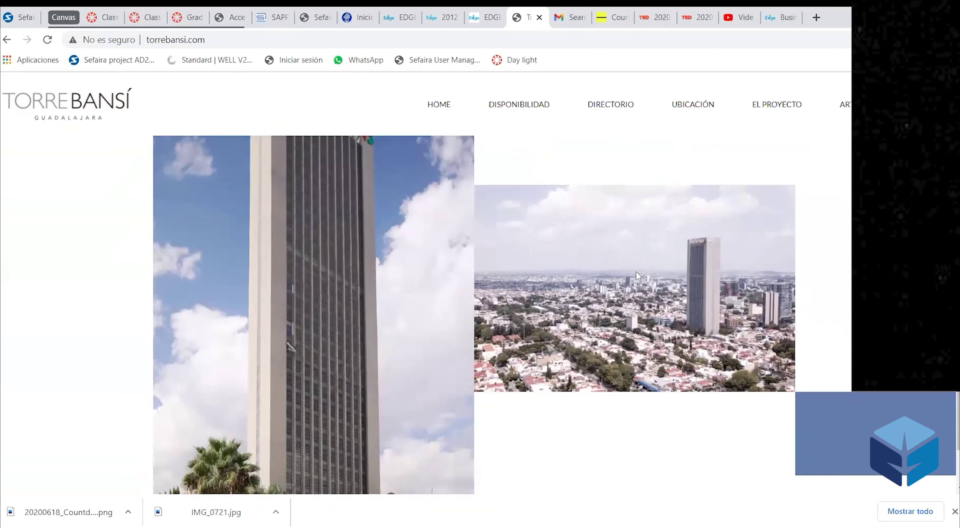
pyautogui.scroll(3, 398, 266)
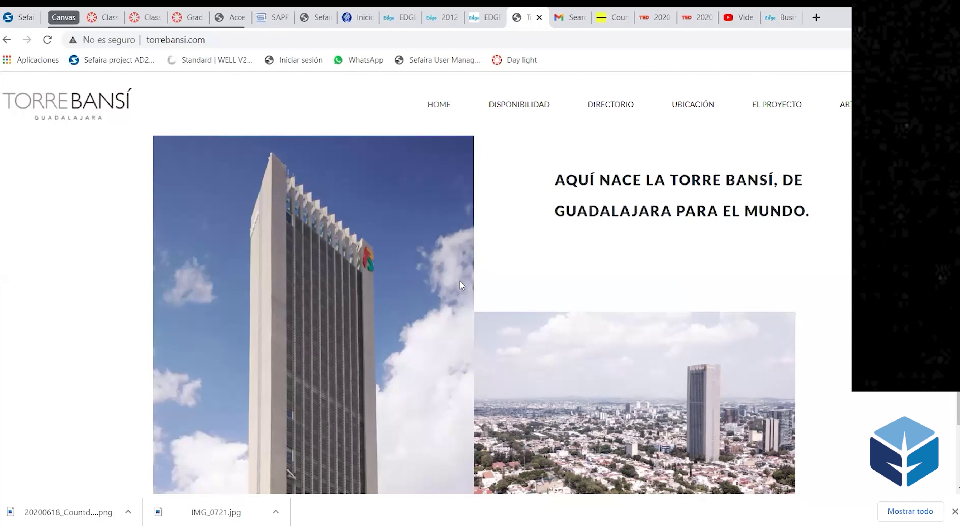
pyautogui.scroll(-8, 460, 280)
pyautogui.scroll(3, 460, 280)
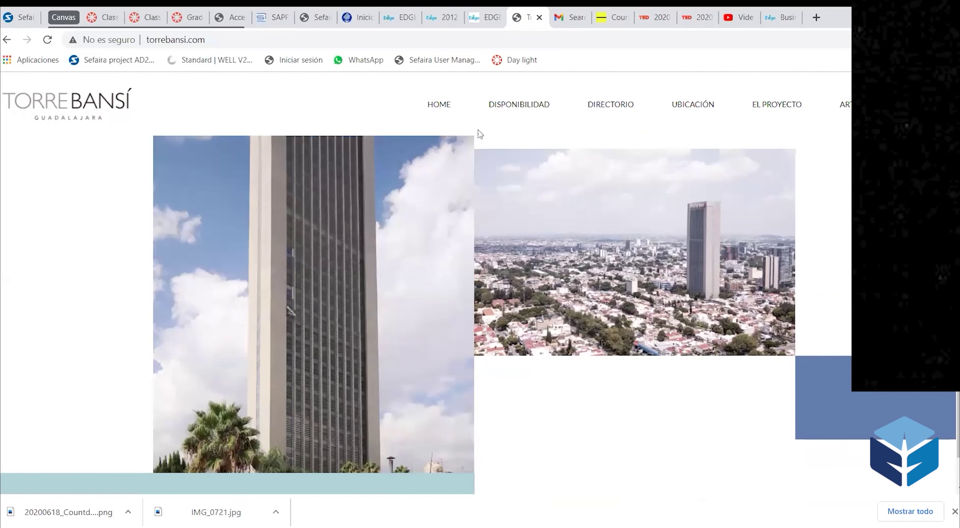
# Open the Disponibilidad page and examine the Planta Tipo - Oficinas C floor plan, including its enlarged view
pyautogui.click(524, 107)
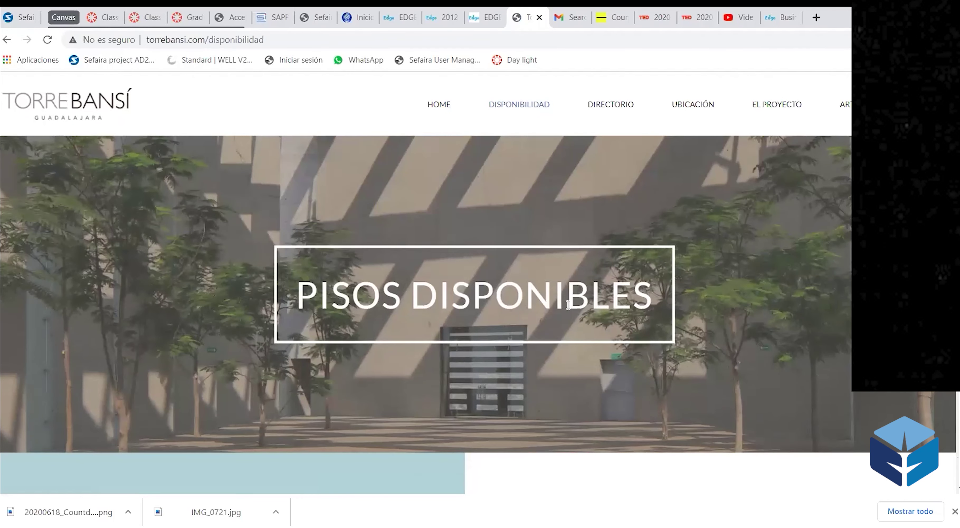
pyautogui.scroll(-15, 568, 304)
pyautogui.scroll(5, 568, 304)
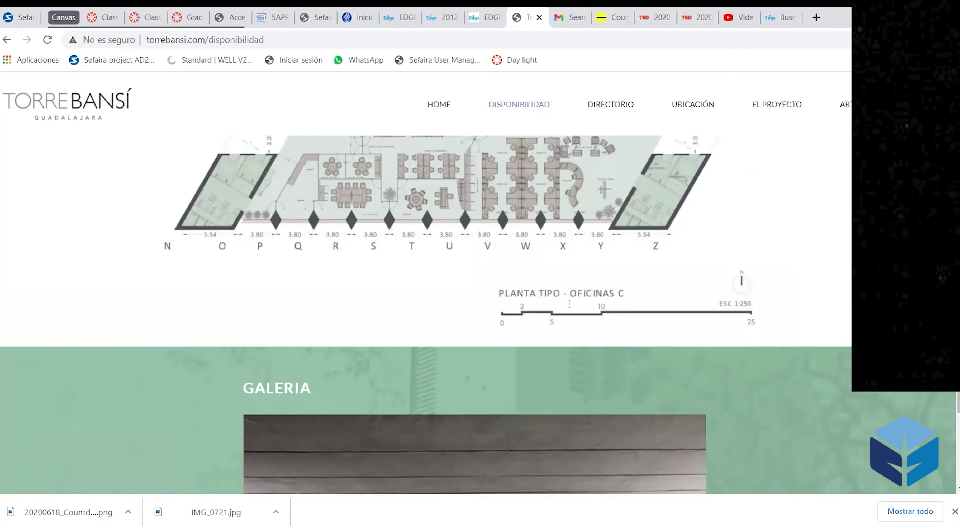
pyautogui.scroll(3, 569, 304)
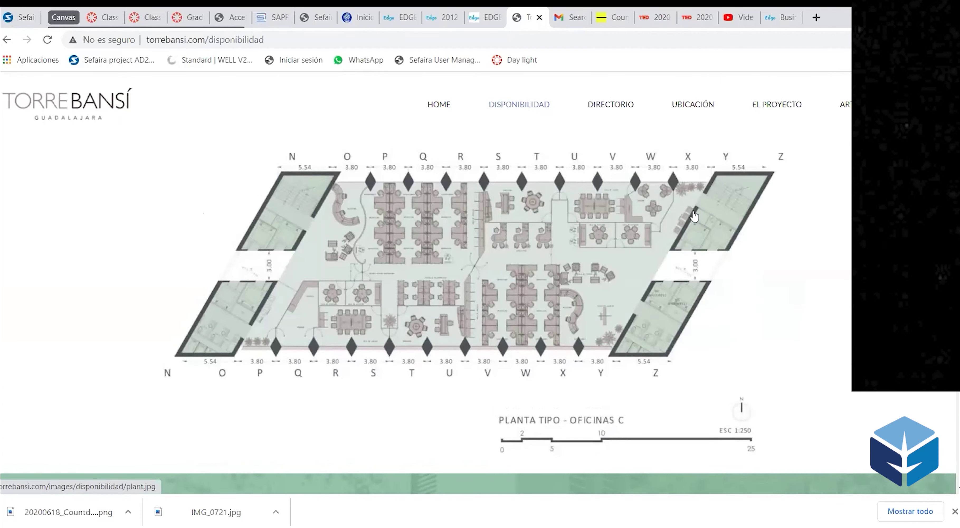
pyautogui.scroll(-2, 694, 217)
pyautogui.scroll(2, 694, 216)
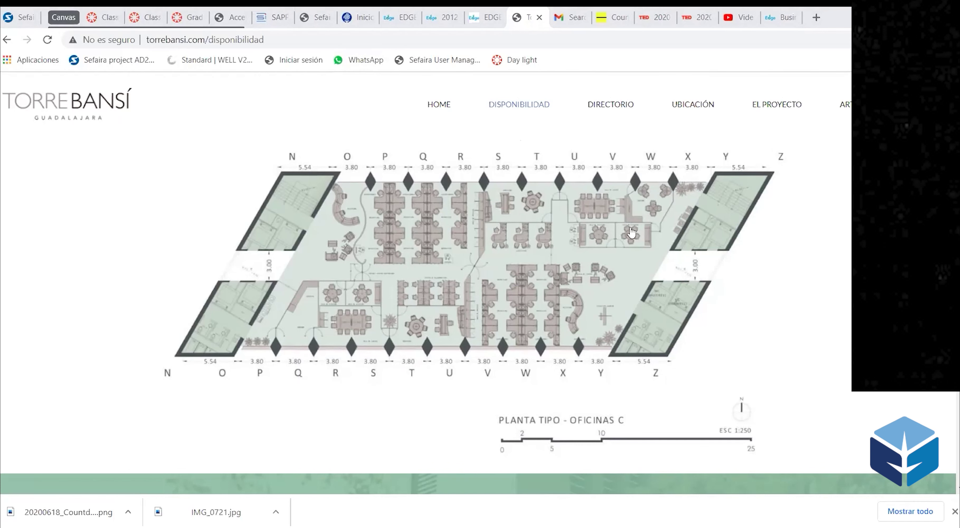
pyautogui.click(787, 219)
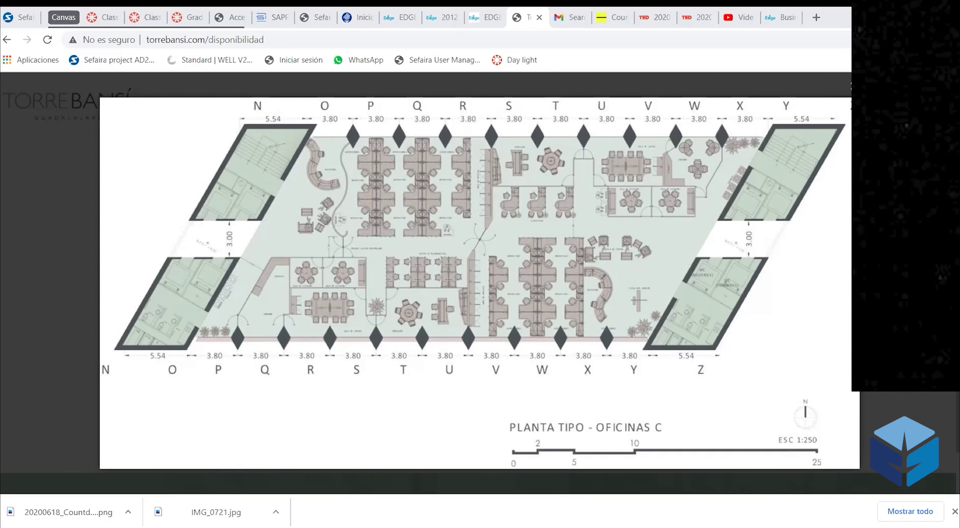
pyautogui.click(710, 195)
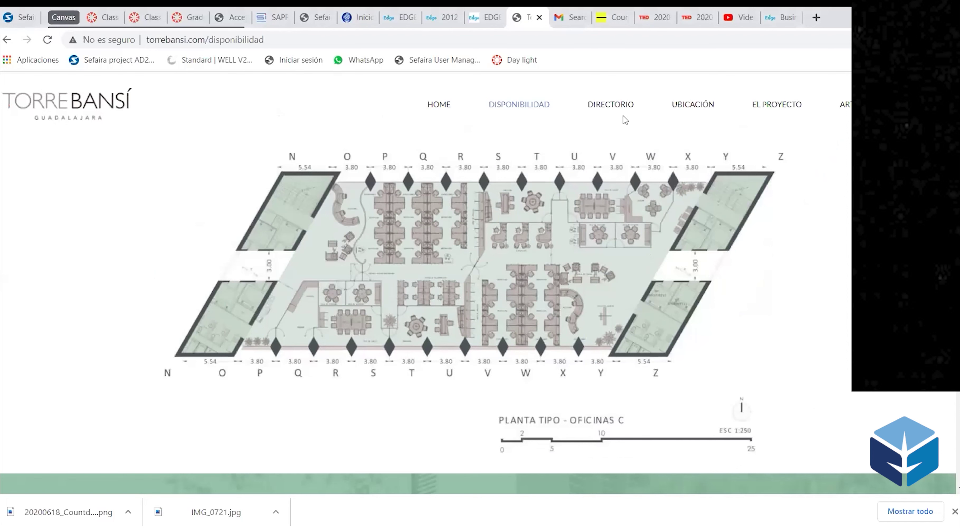
# Open the El Proyecto page and review the tower's design description, garden spaces, exteriors, interiors and surroundings
pyautogui.click(790, 108)
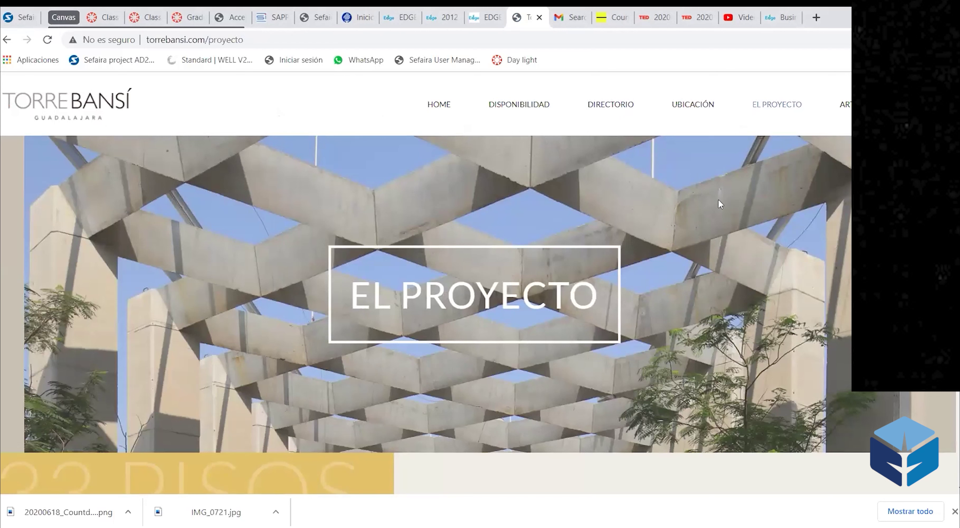
pyautogui.scroll(-8, 722, 202)
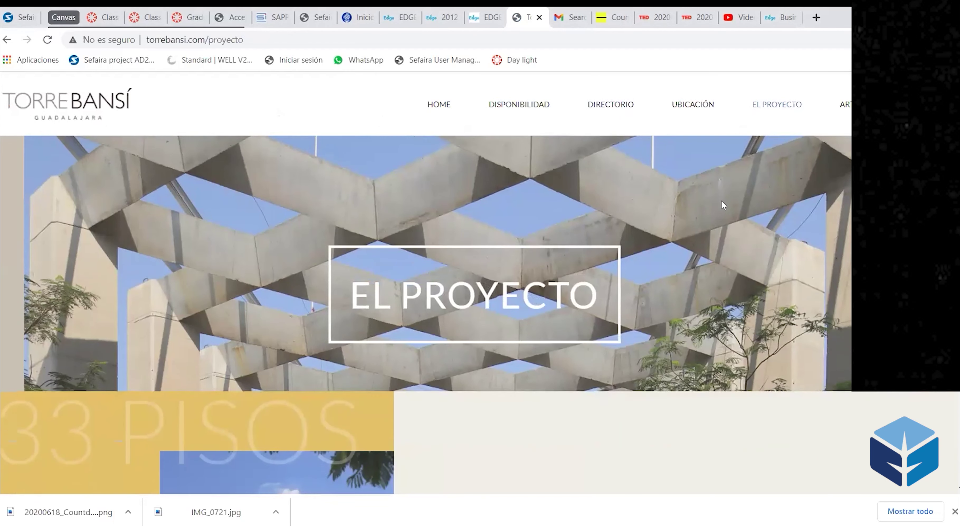
pyautogui.scroll(-2, 724, 205)
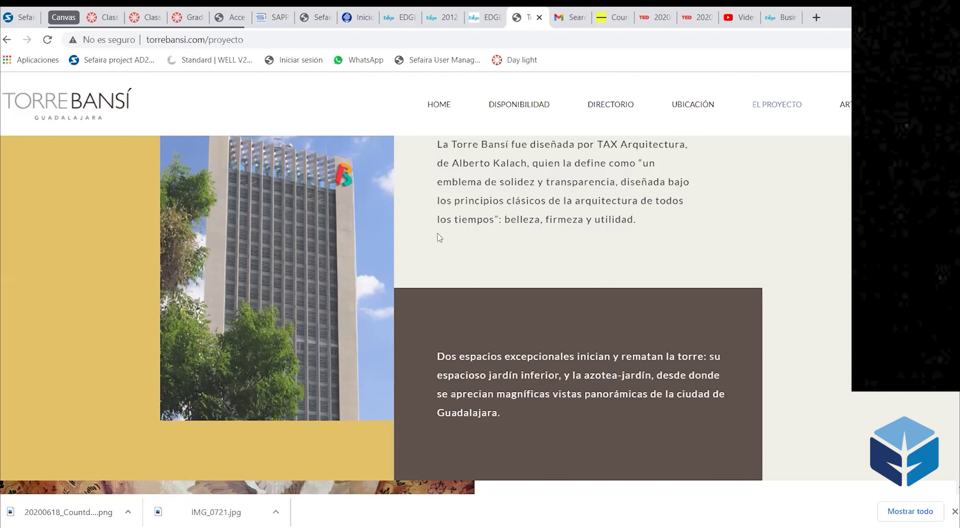
pyautogui.scroll(-7, 438, 234)
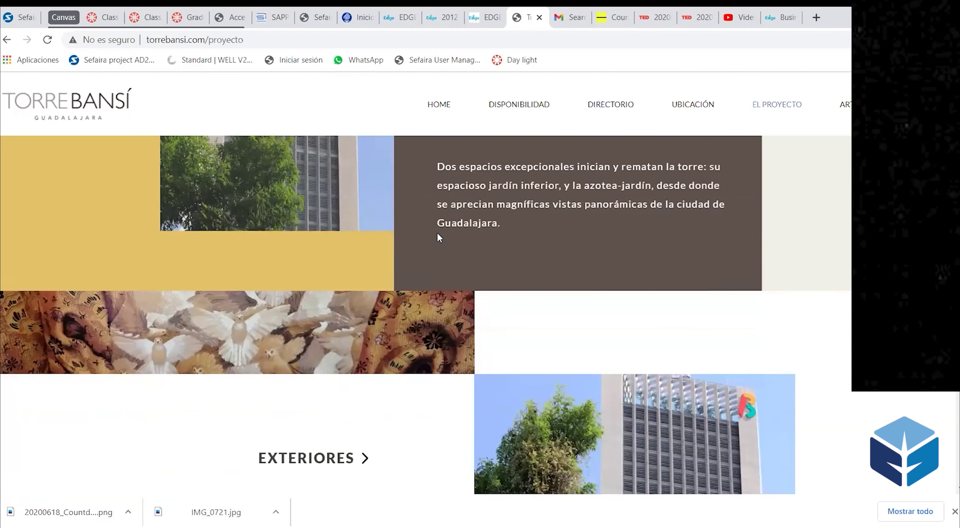
pyautogui.scroll(-2, 439, 238)
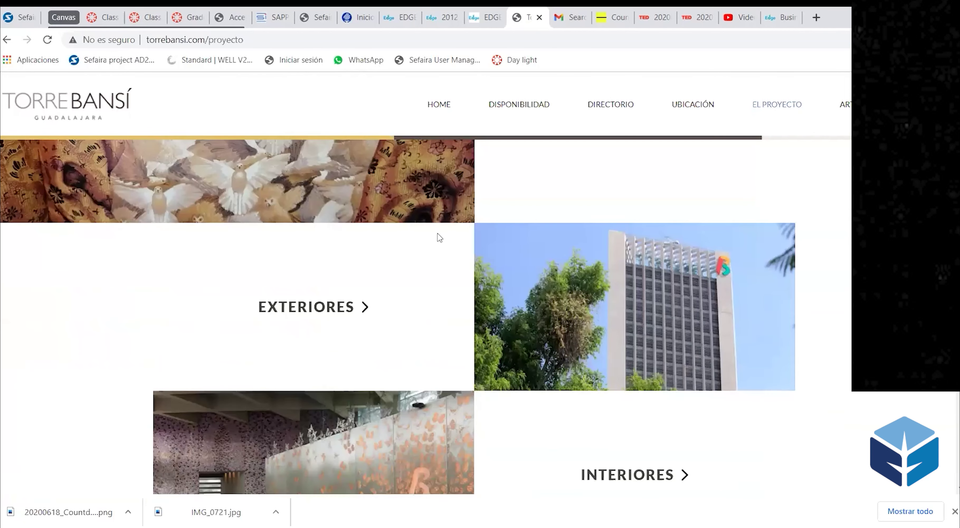
pyautogui.scroll(-4, 439, 238)
pyautogui.scroll(-3, 376, 231)
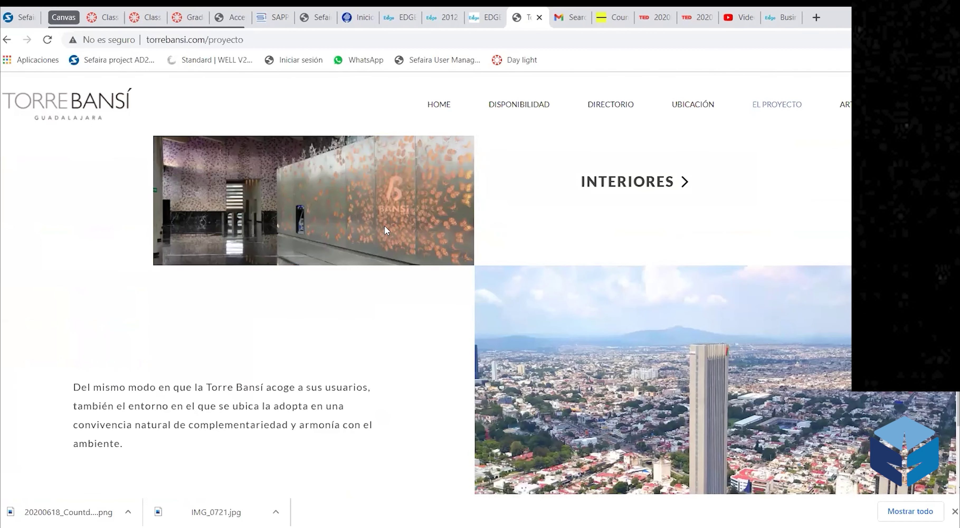
pyautogui.scroll(-5, 385, 226)
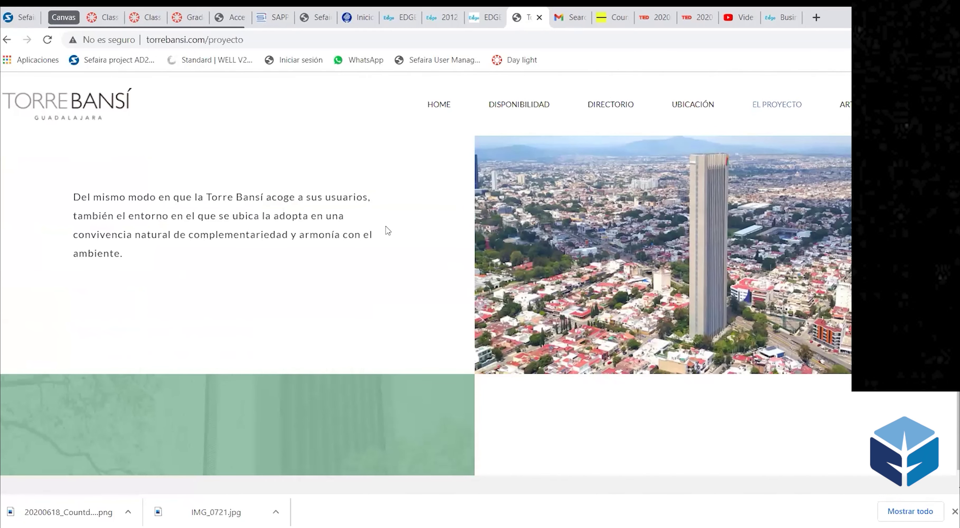
pyautogui.scroll(-2, 231, 283)
pyautogui.scroll(8, 429, 235)
pyautogui.scroll(8, 435, 232)
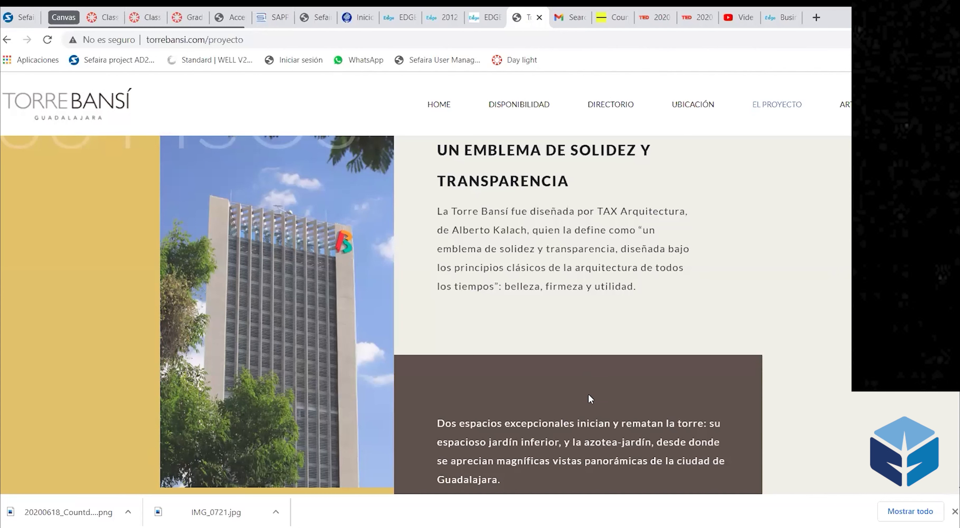
pyautogui.scroll(-10, 589, 395)
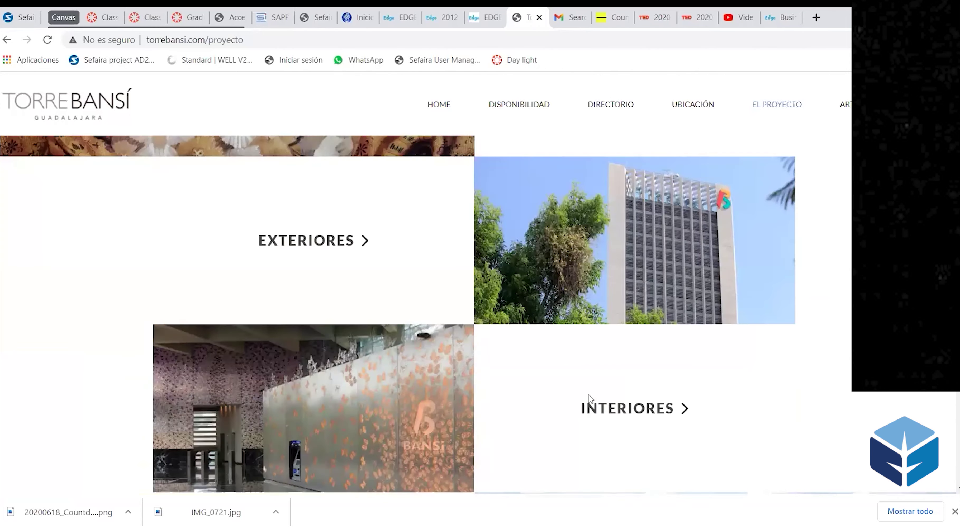
# Review the El Proyecto page again, covering the tower's surroundings, interiors, exteriors and the introductory 33 Pisos section
pyautogui.scroll(-3, 589, 394)
pyautogui.scroll(3, 588, 394)
pyautogui.scroll(2, 588, 394)
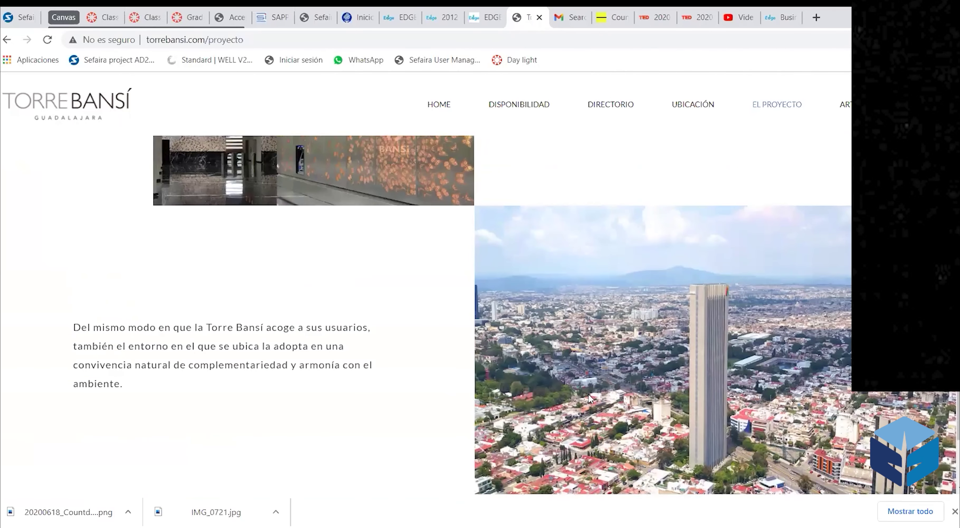
pyautogui.scroll(7, 608, 355)
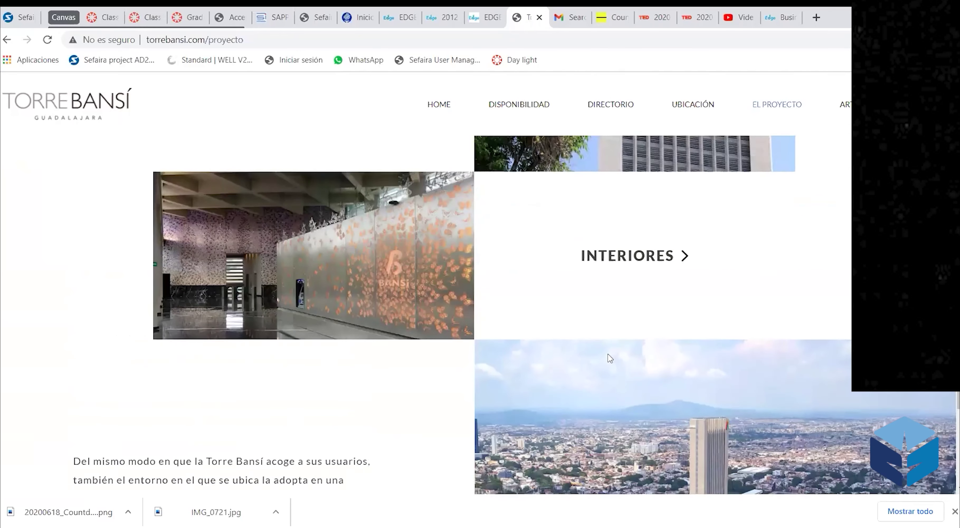
pyautogui.scroll(5, 609, 356)
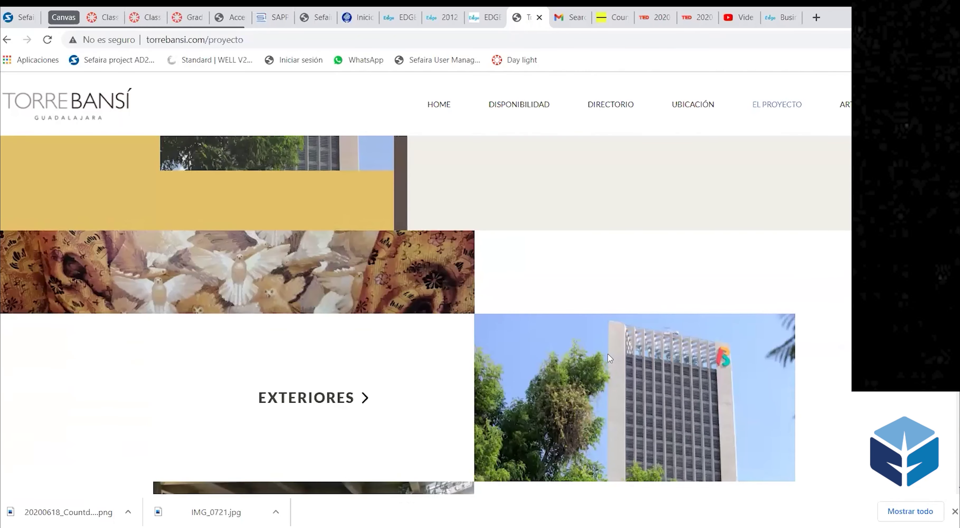
pyautogui.scroll(-3, 640, 209)
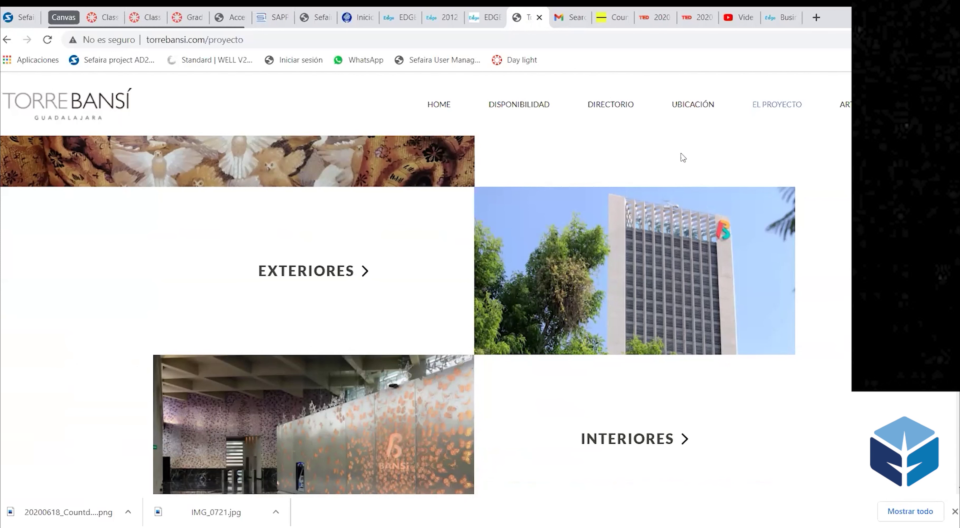
pyautogui.scroll(10, 508, 244)
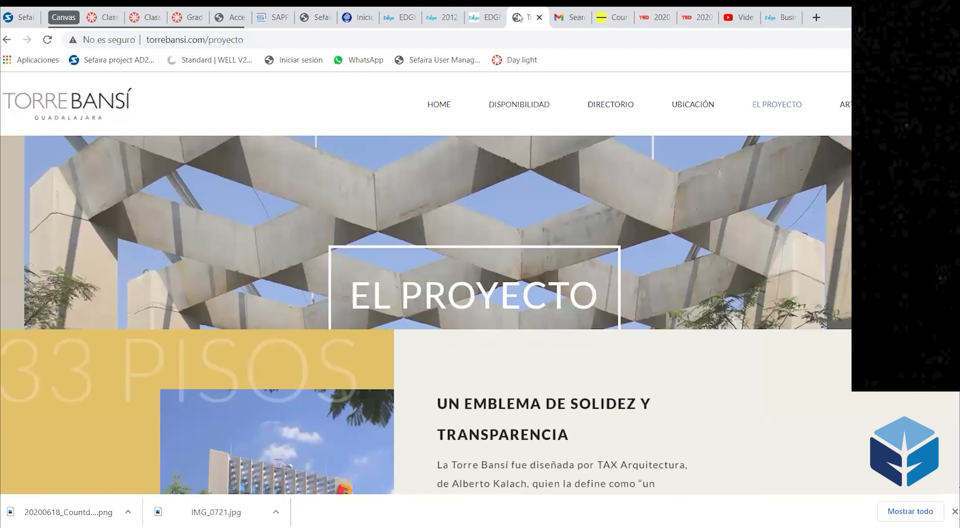
# Switch back to the Offices project in the EDGE App, hide the results summary and check the Design page's Location section
pyautogui.click(489, 20)
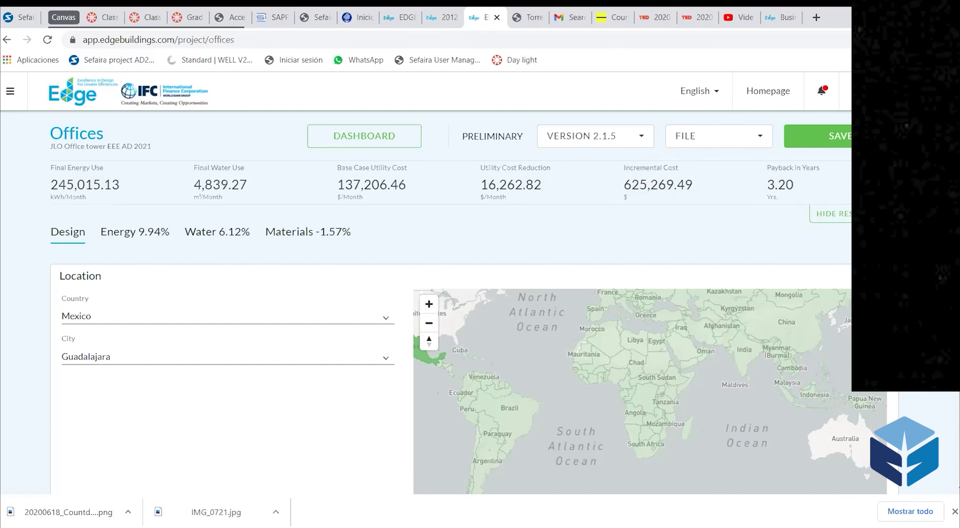
pyautogui.click(812, 207)
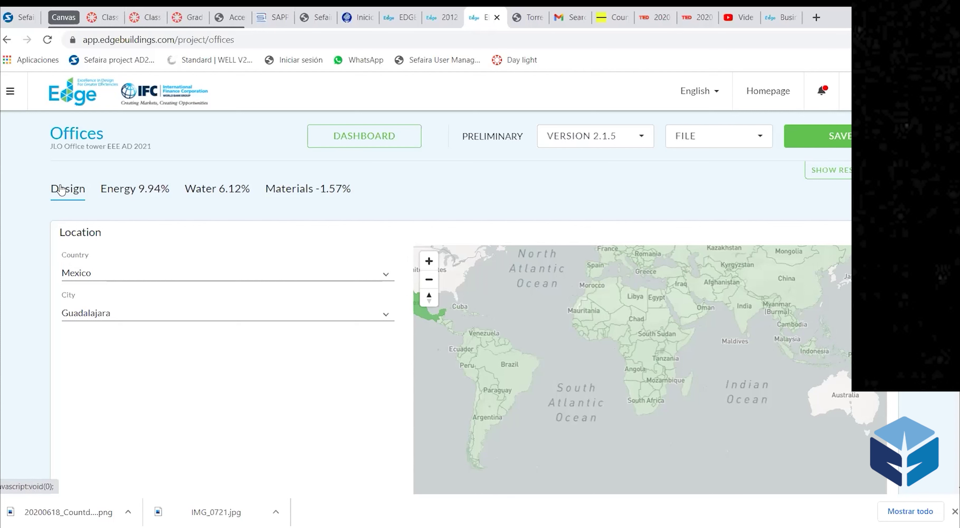
pyautogui.scroll(-3, 102, 270)
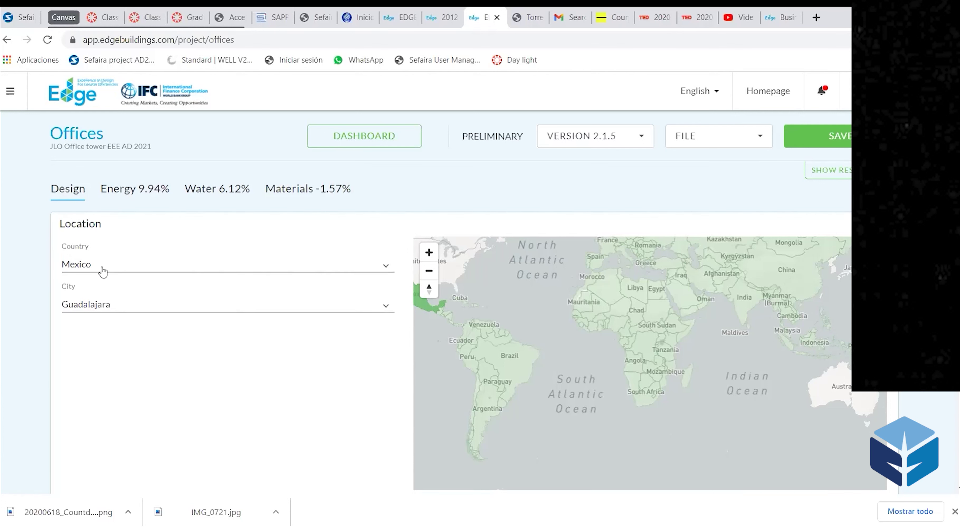
pyautogui.scroll(3, 103, 272)
pyautogui.scroll(-3, 111, 285)
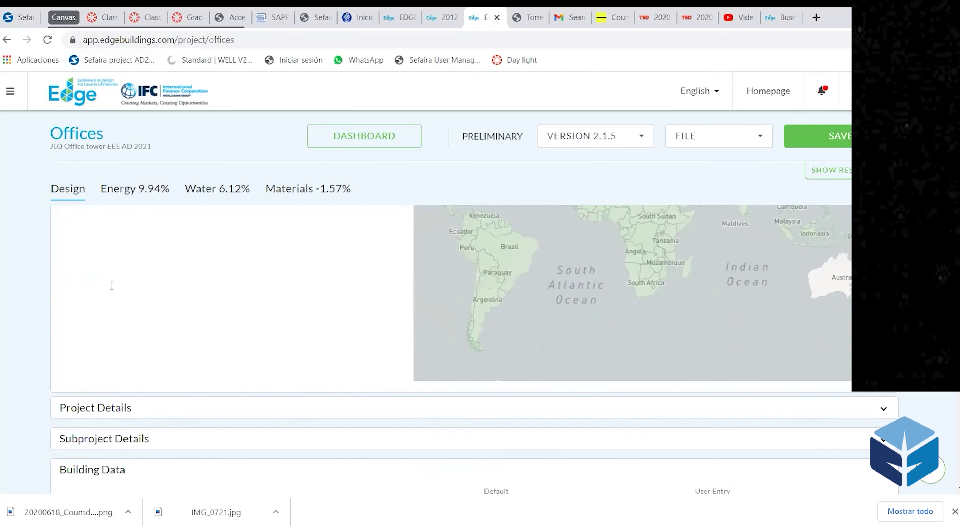
pyautogui.scroll(3, 111, 279)
# Browse the list of Mexican cities available for the project location and close it without changing the city
pyautogui.click(386, 316)
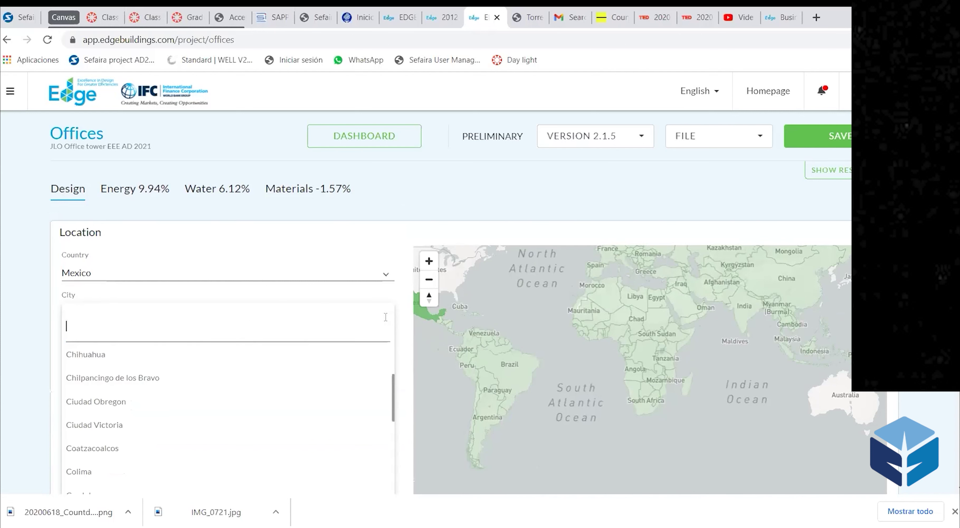
pyautogui.scroll(-10, 198, 360)
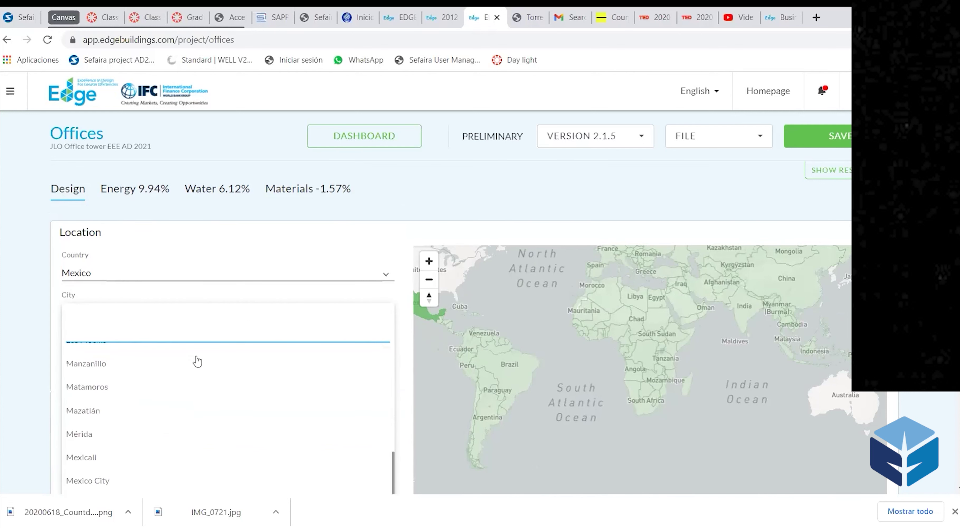
pyautogui.scroll(-15, 198, 361)
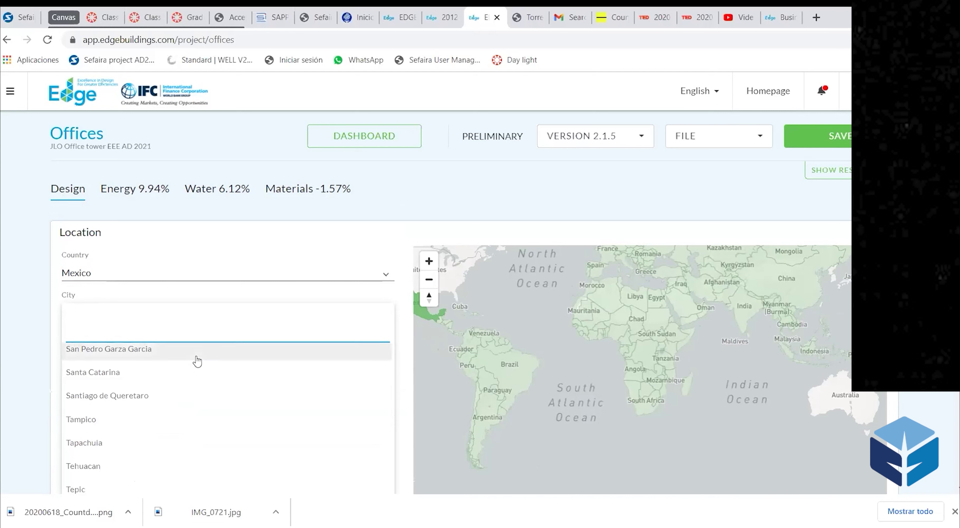
pyautogui.scroll(-6, 198, 361)
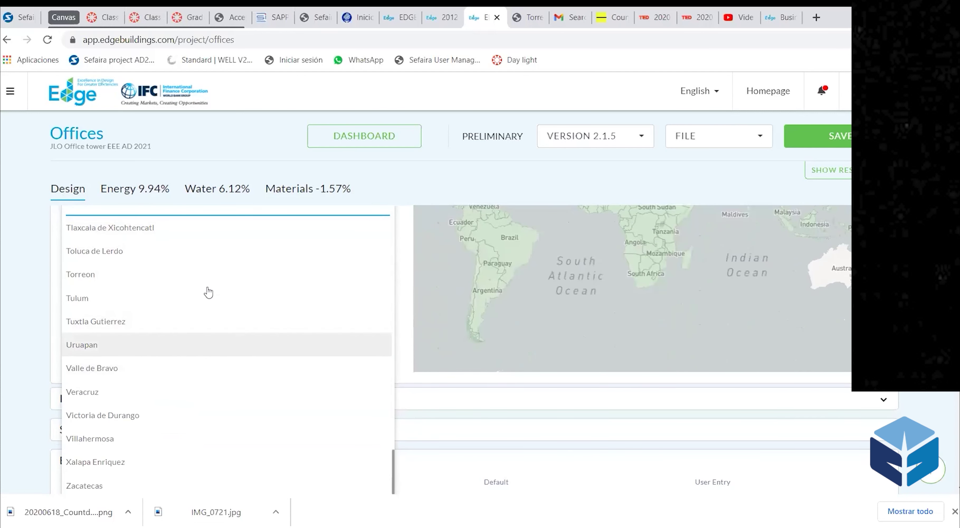
pyautogui.scroll(20, 217, 285)
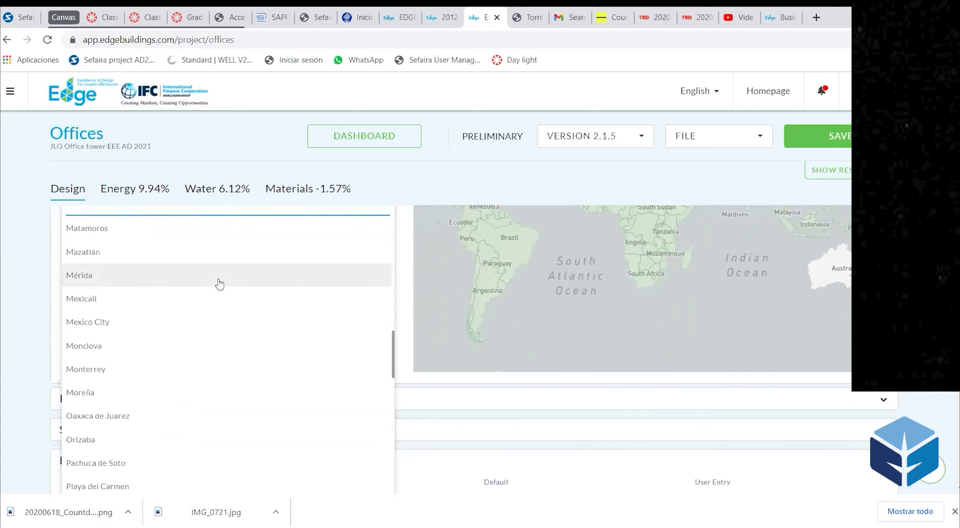
pyautogui.scroll(5, 220, 285)
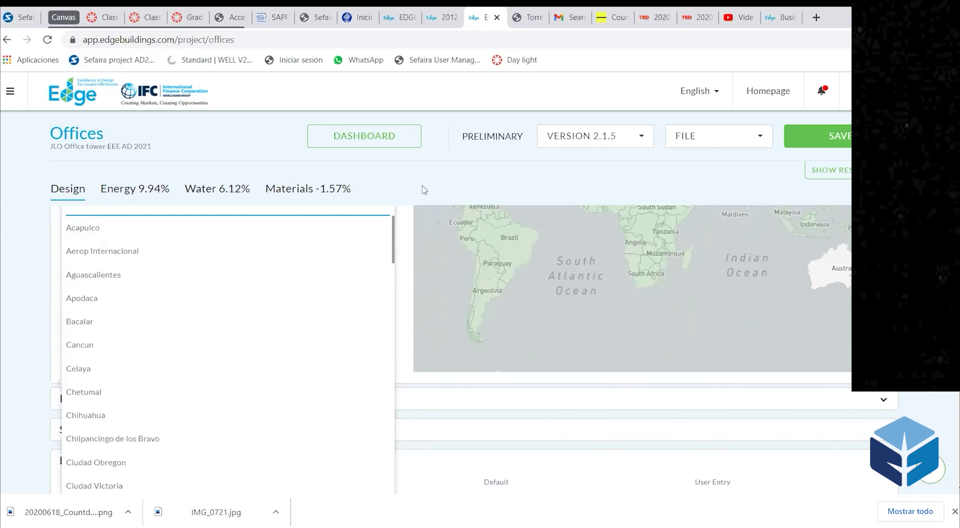
pyautogui.click(16, 255)
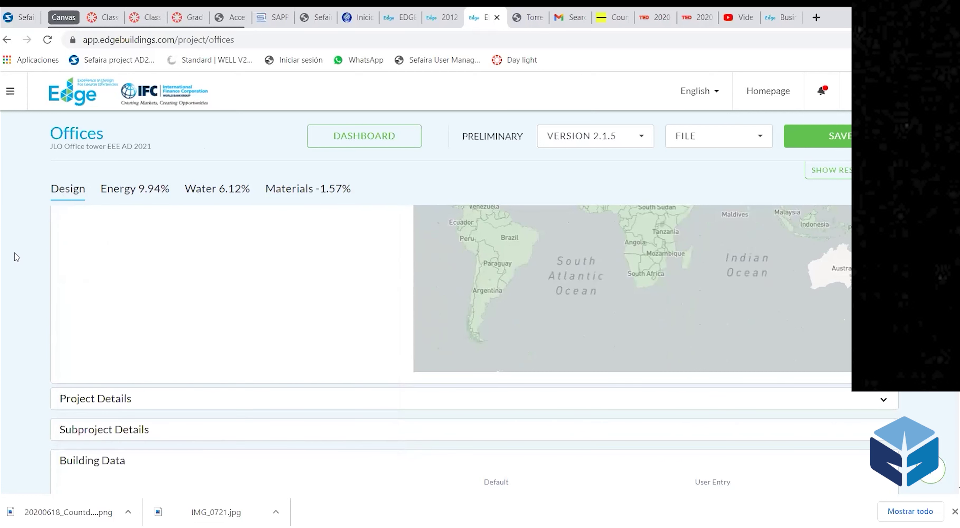
# Expand Project Details, check the project's address line and keep sharing with investors or banks set to No
pyautogui.scroll(-3, 36, 276)
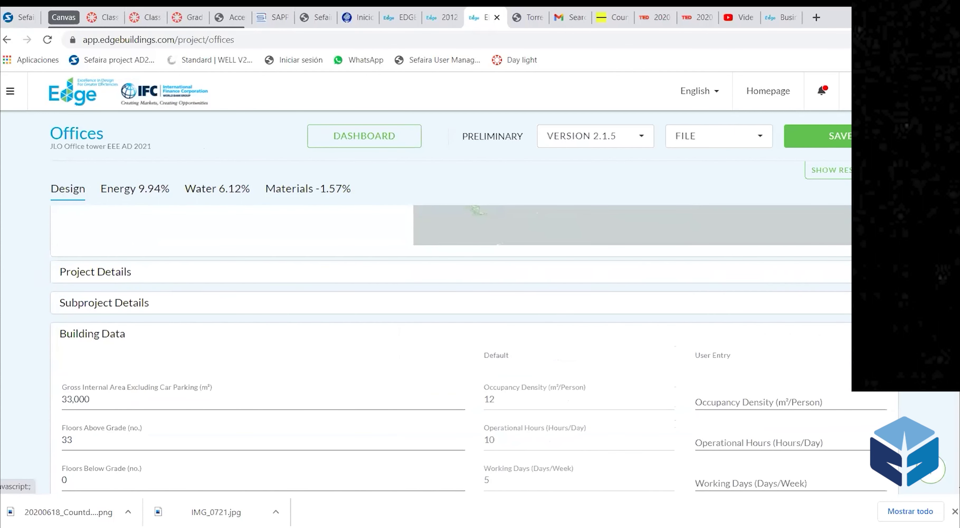
pyautogui.click(522, 272)
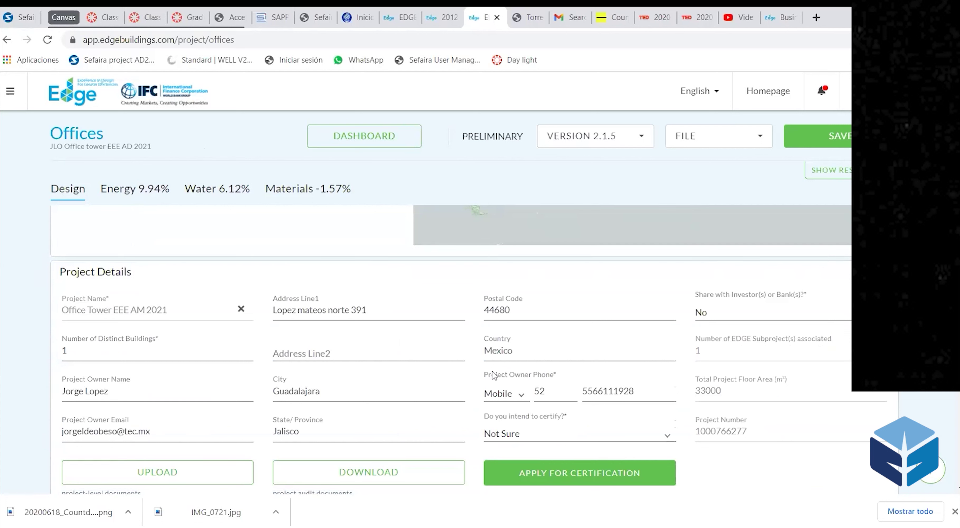
pyautogui.moveTo(273, 310); pyautogui.dragTo(375, 322)
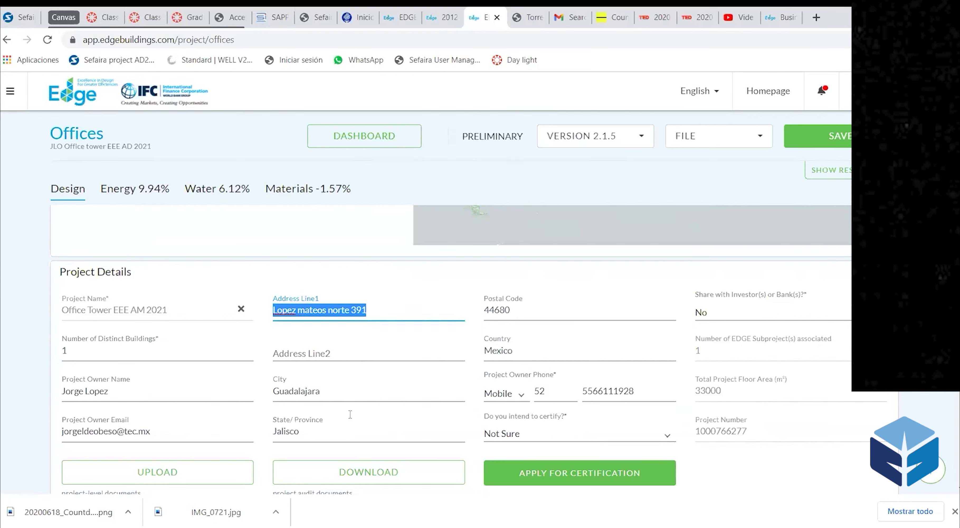
pyautogui.click(376, 310)
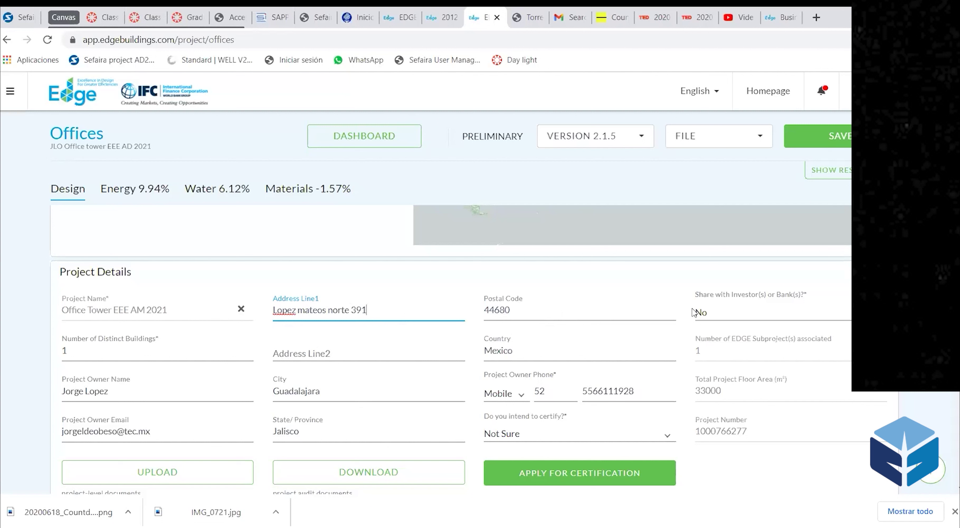
pyautogui.click(703, 316)
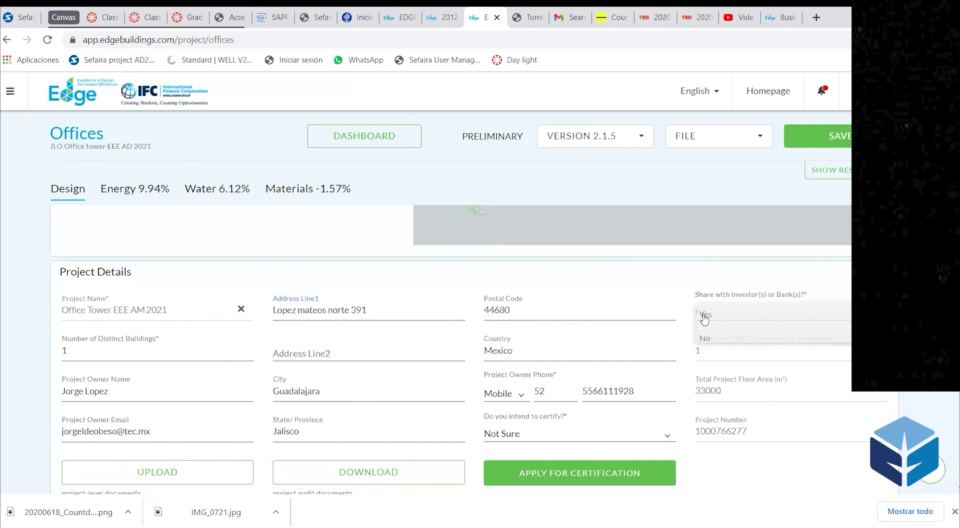
pyautogui.click(713, 347)
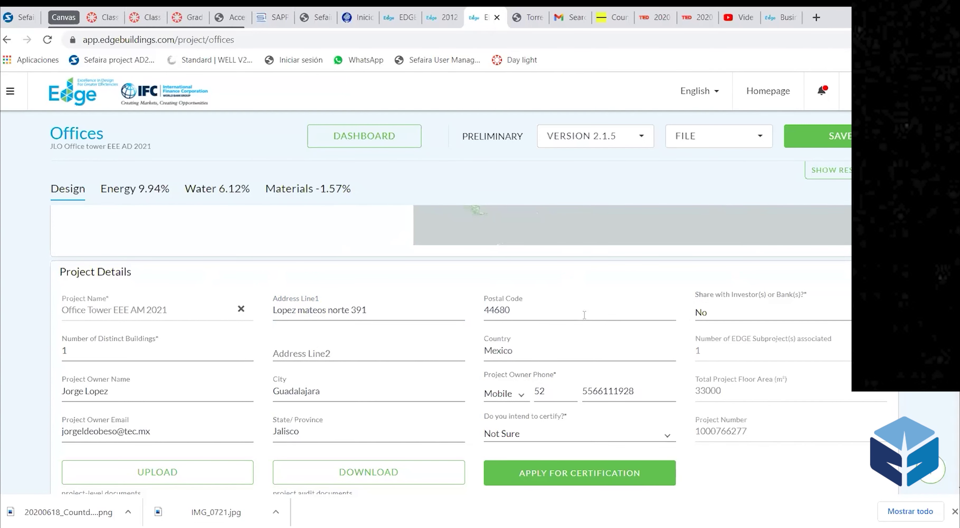
# Set the intention to certify to Not Sure in Project Details and save the project
pyautogui.scroll(-2, 584, 315)
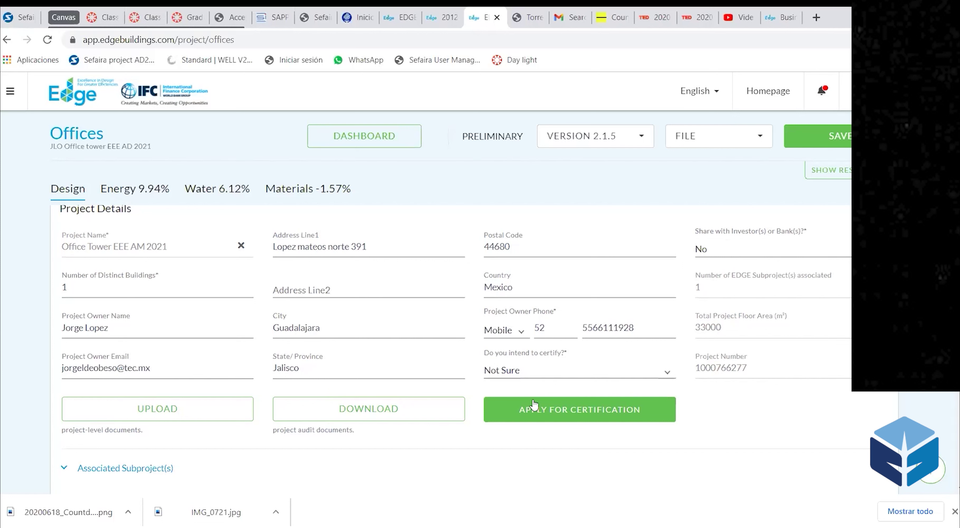
pyautogui.click(557, 370)
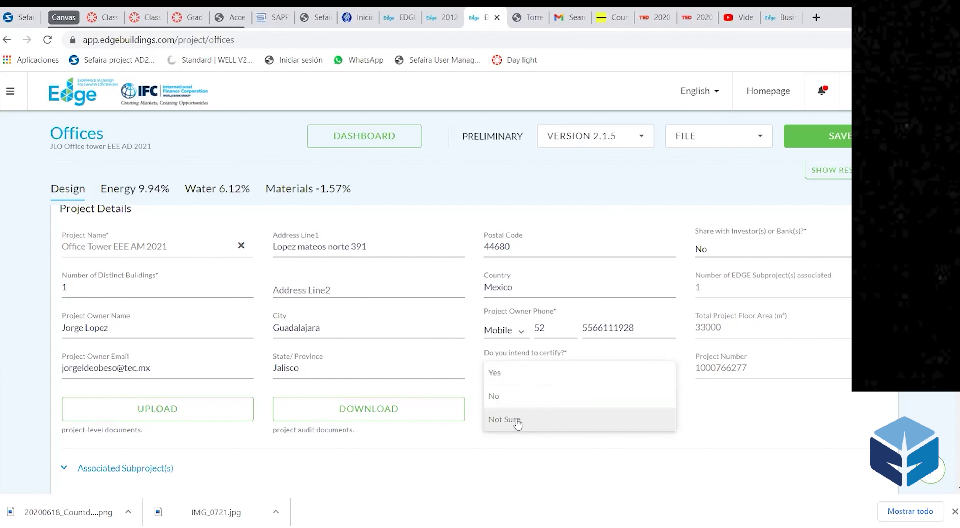
pyautogui.click(517, 424)
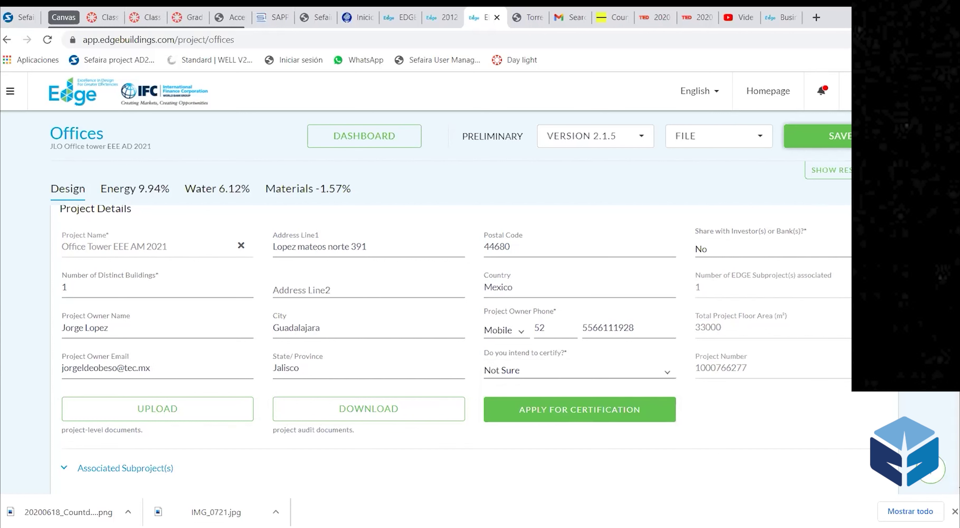
pyautogui.click(835, 137)
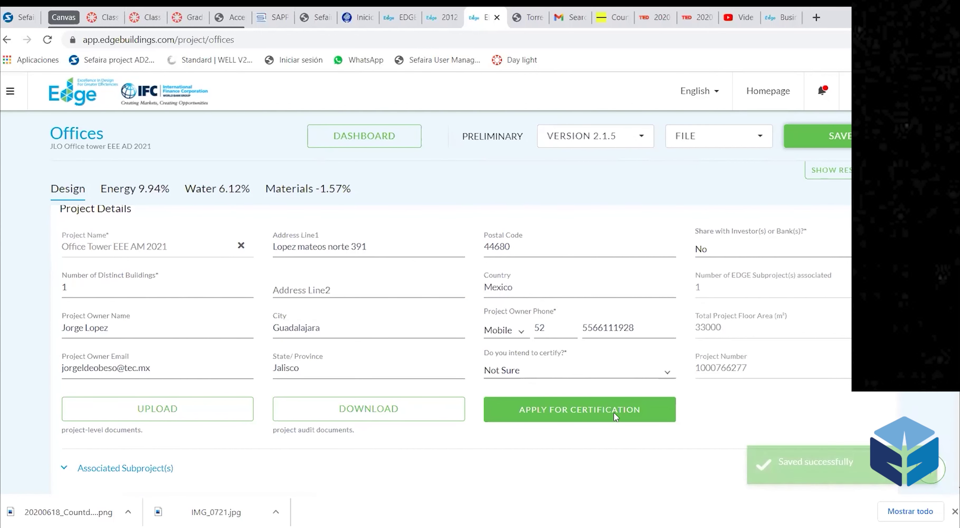
# Expand Subproject Details and review the subproject's name, address, certification stage and subproject type fields
pyautogui.scroll(-1, 540, 380)
pyautogui.scroll(-4, 540, 379)
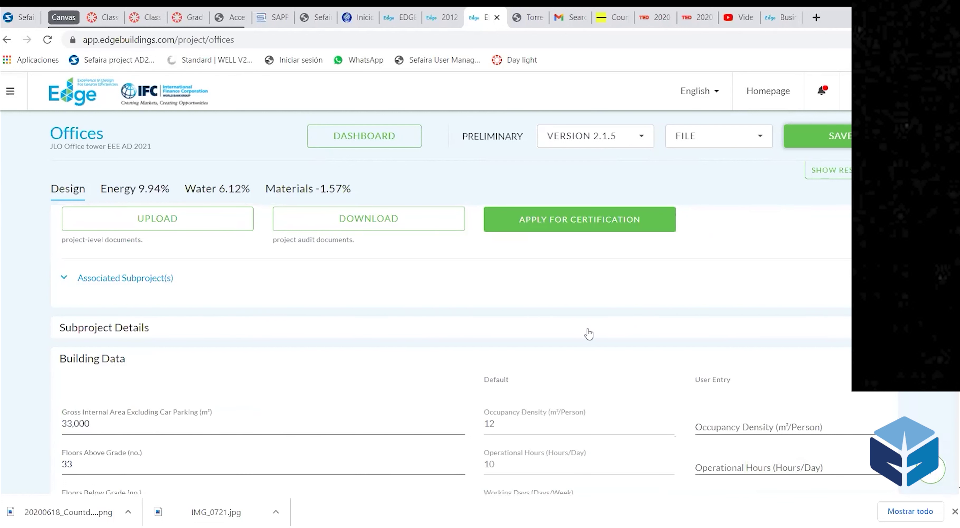
pyautogui.scroll(-2, 589, 332)
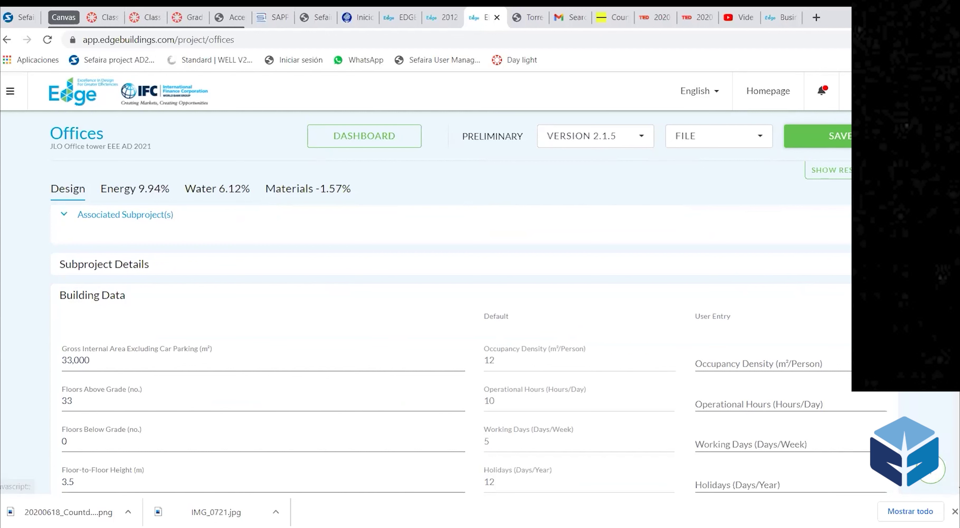
pyautogui.click(429, 265)
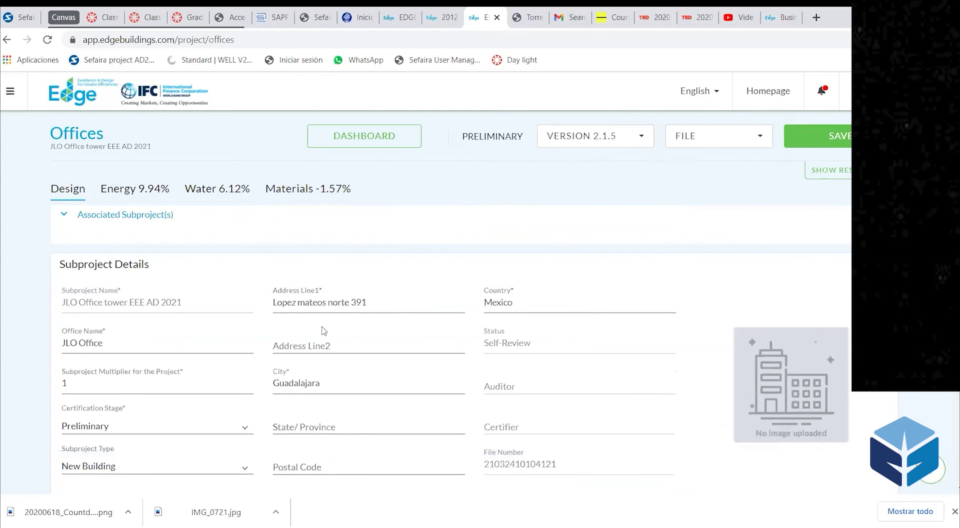
pyautogui.scroll(-2, 325, 328)
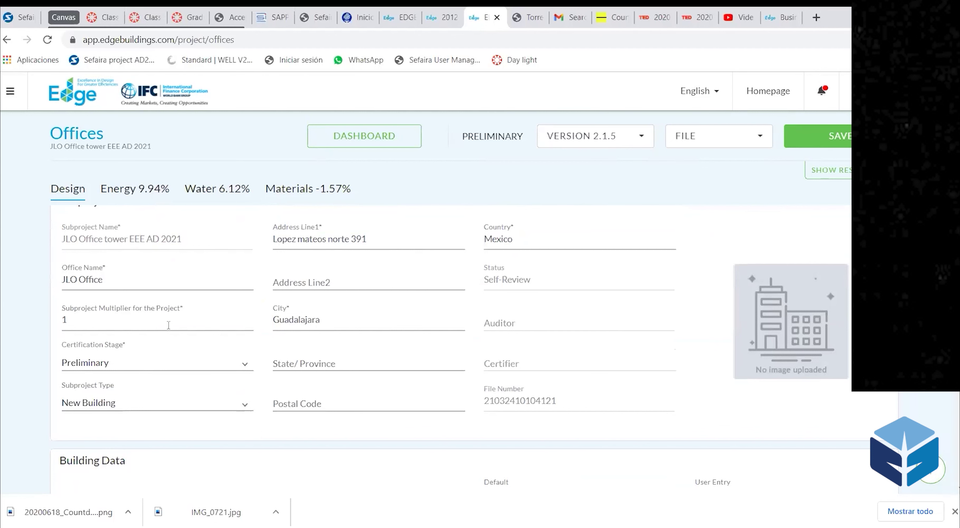
# Review the gross internal area excluding car parking and the floors above and below grade in Building Data
pyautogui.scroll(-5, 272, 358)
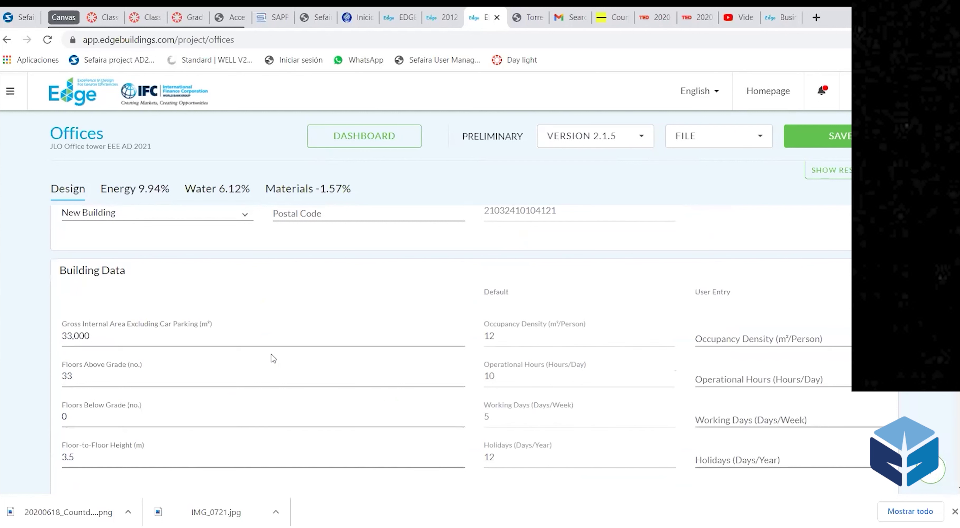
pyautogui.scroll(-2, 267, 381)
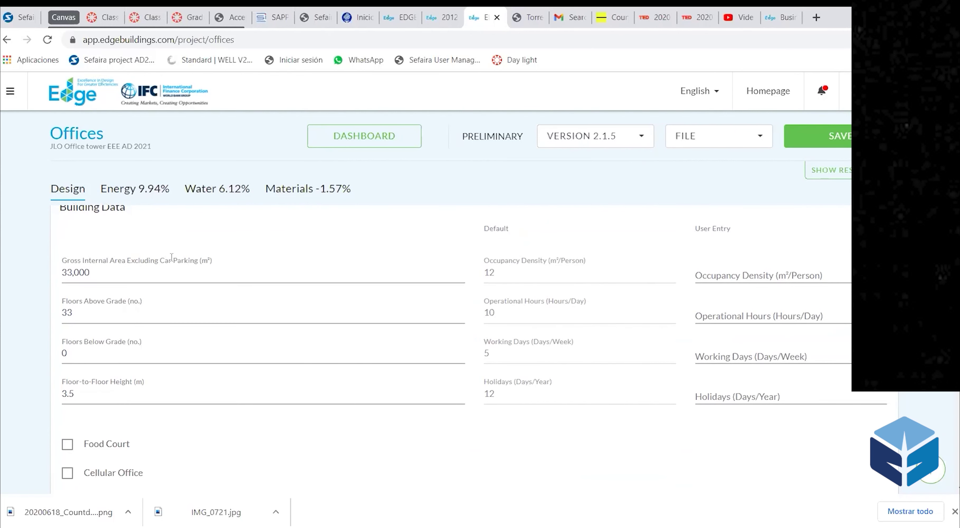
pyautogui.moveTo(127, 262); pyautogui.dragTo(213, 263)
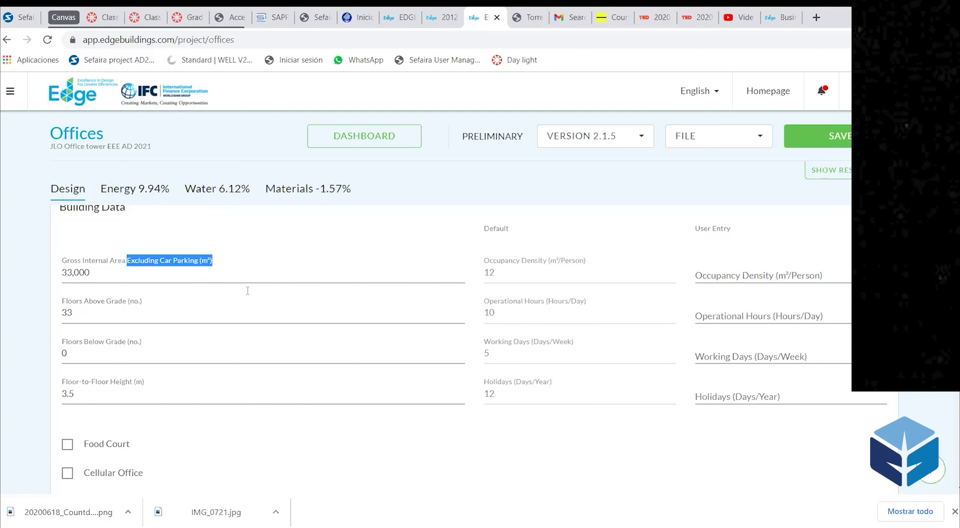
pyautogui.click(294, 269)
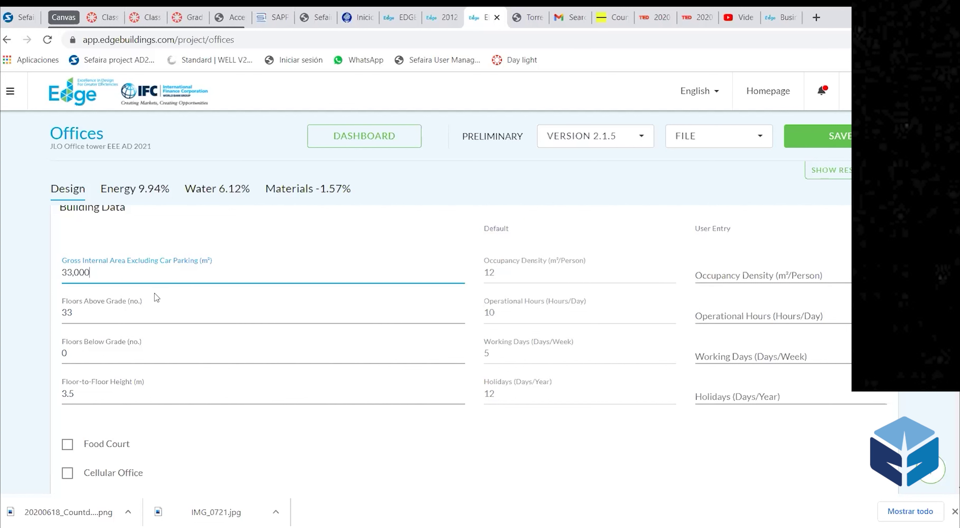
pyautogui.click(98, 311)
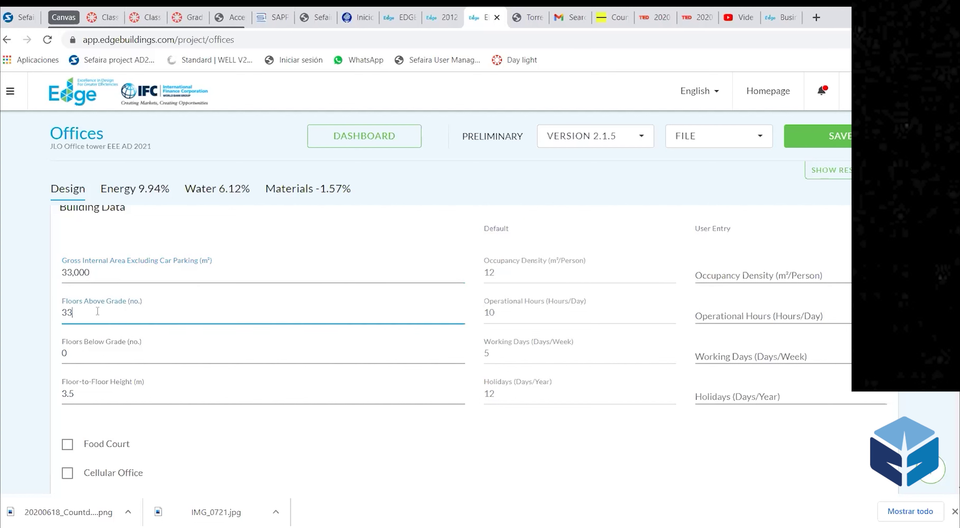
pyautogui.click(92, 269)
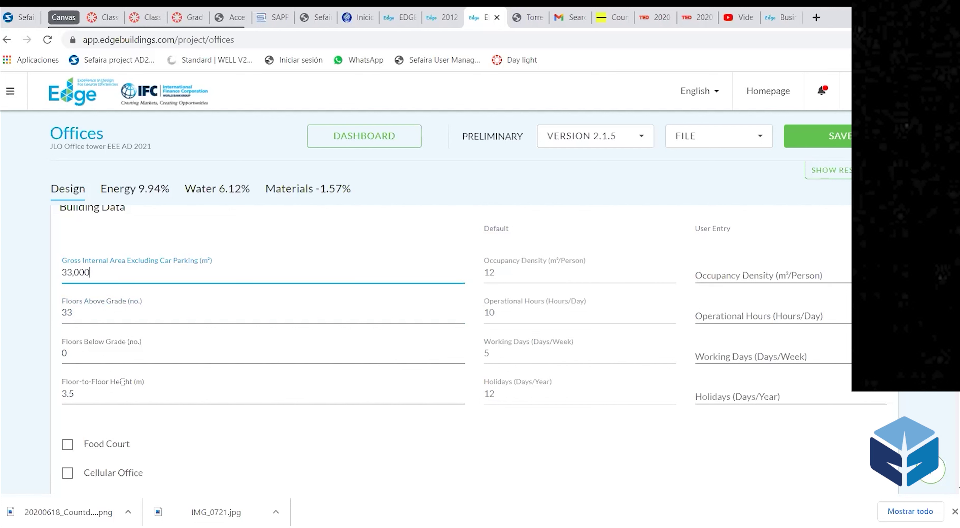
pyautogui.click(115, 355)
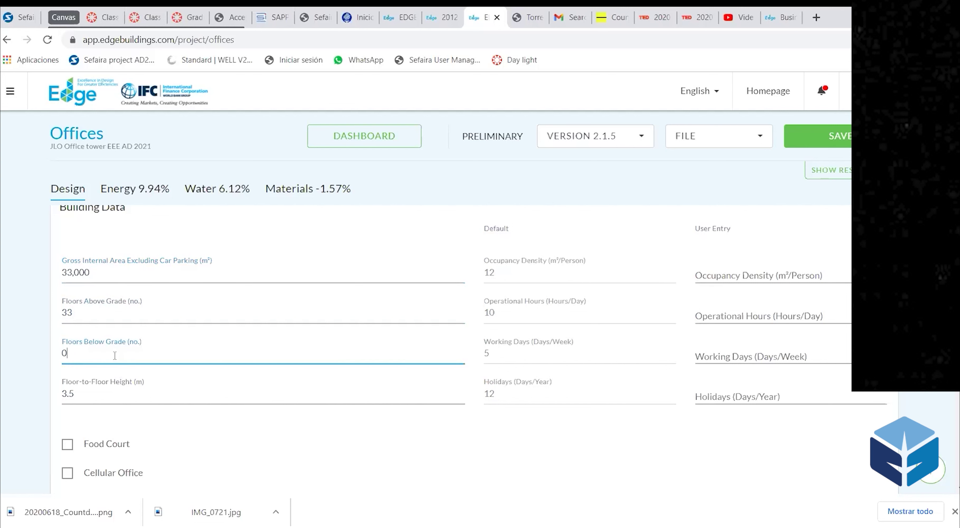
# Set the floor-to-floor height to 4 m in Building Data
pyautogui.click(110, 398)
pyautogui.moveTo(99, 394); pyautogui.dragTo(8, 405)
pyautogui.write('4')
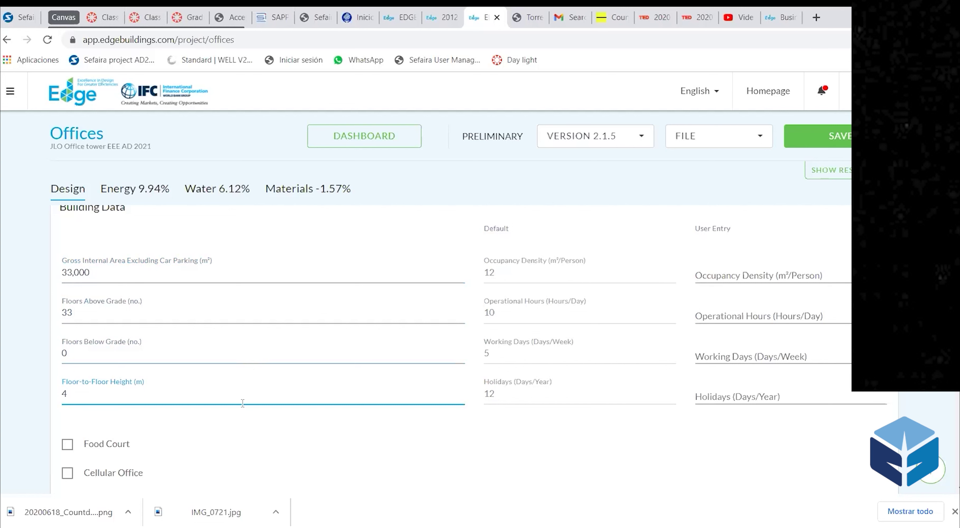
pyautogui.click(259, 404)
# Check the occupancy density and working days inputs, then the default floor-area breakdown by office space type
pyautogui.click(529, 266)
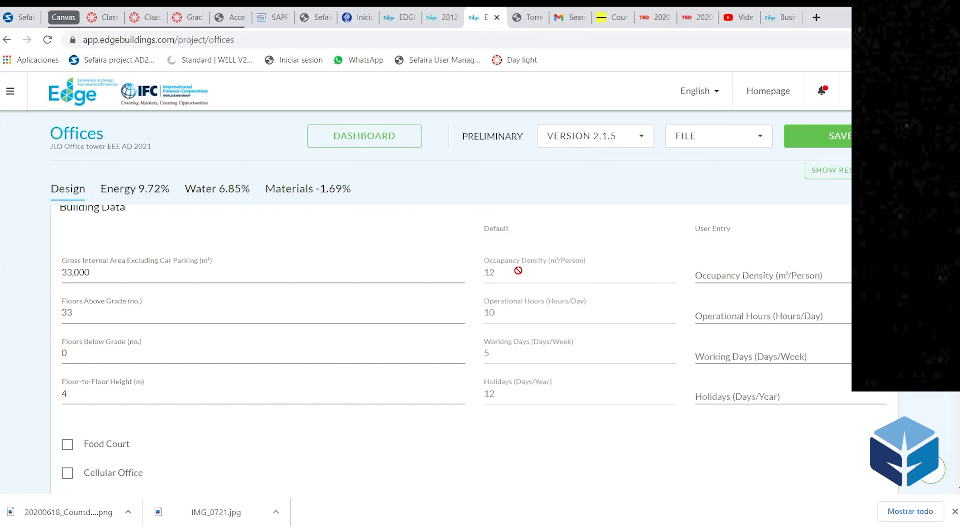
pyautogui.click(733, 357)
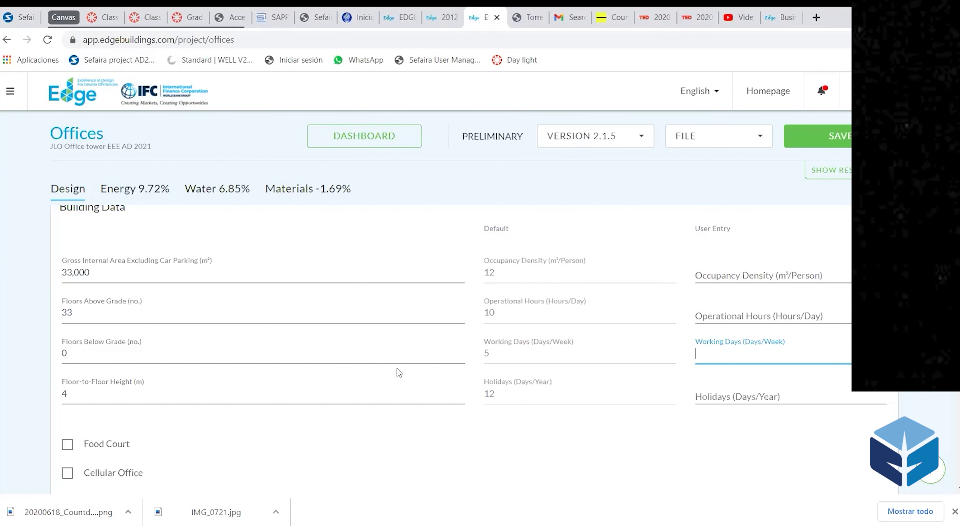
pyautogui.scroll(-5, 399, 373)
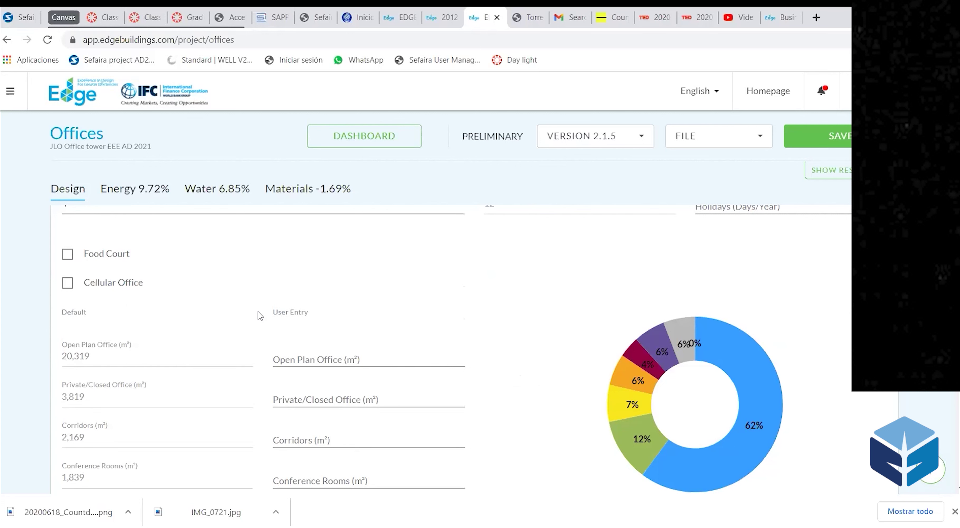
pyautogui.scroll(-2, 260, 316)
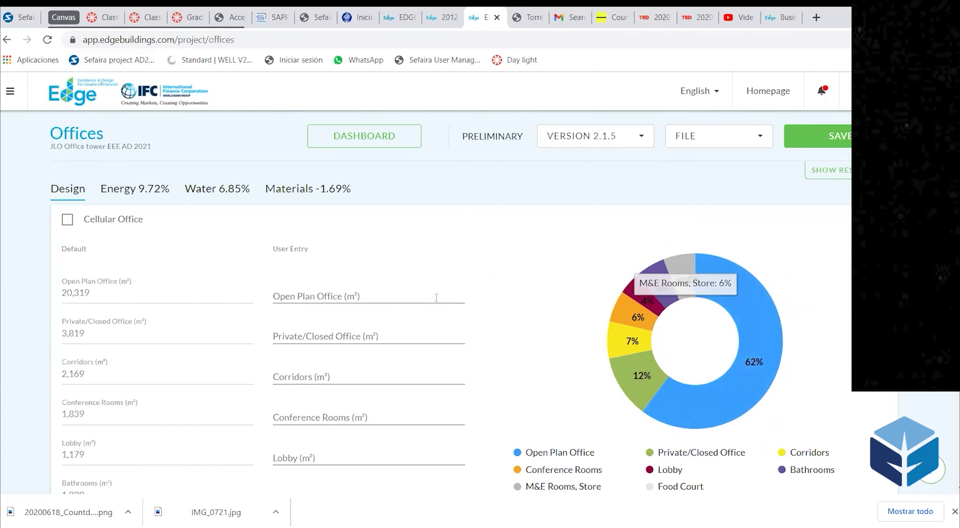
# Set the user-entered Private/Closed Office area to 0 m², save the project and check the area distribution chart
pyautogui.click(368, 337)
pyautogui.scroll(-3, 368, 337)
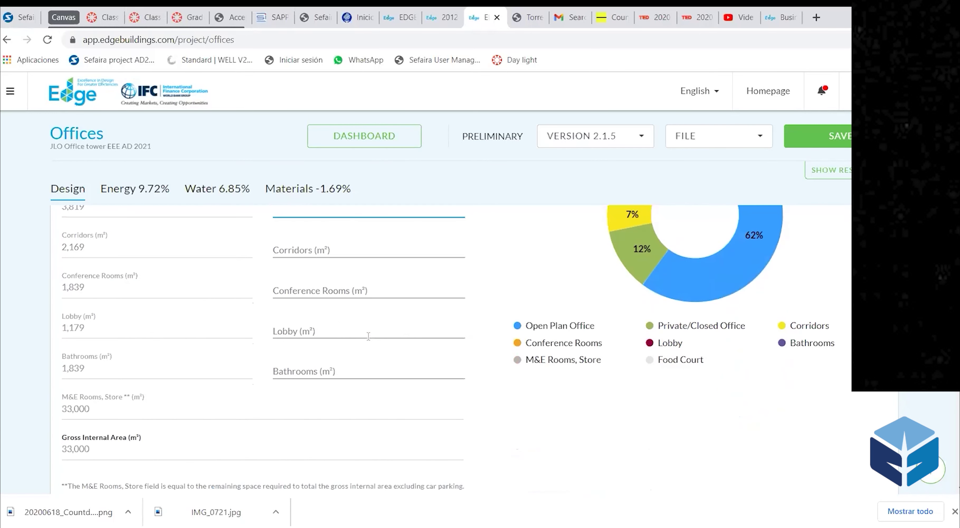
pyautogui.scroll(2, 368, 336)
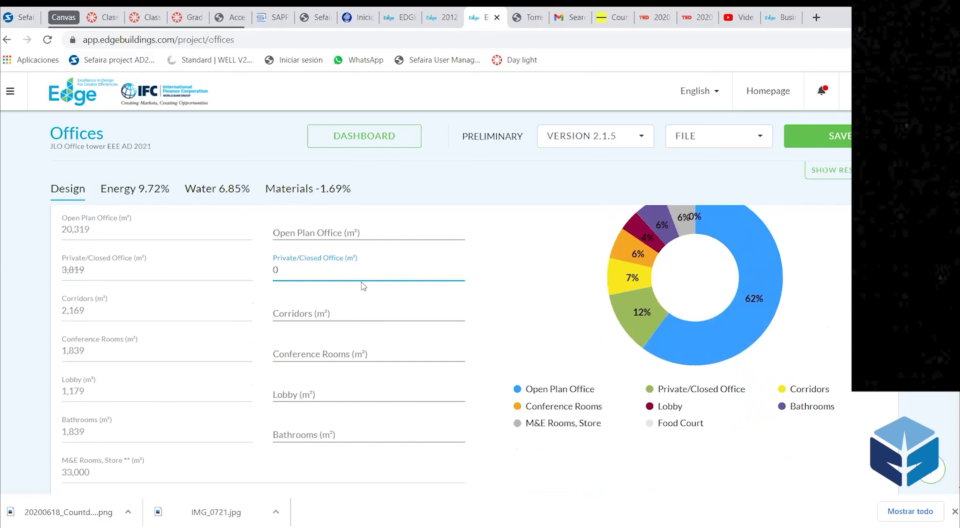
pyautogui.moveTo(752, 304)
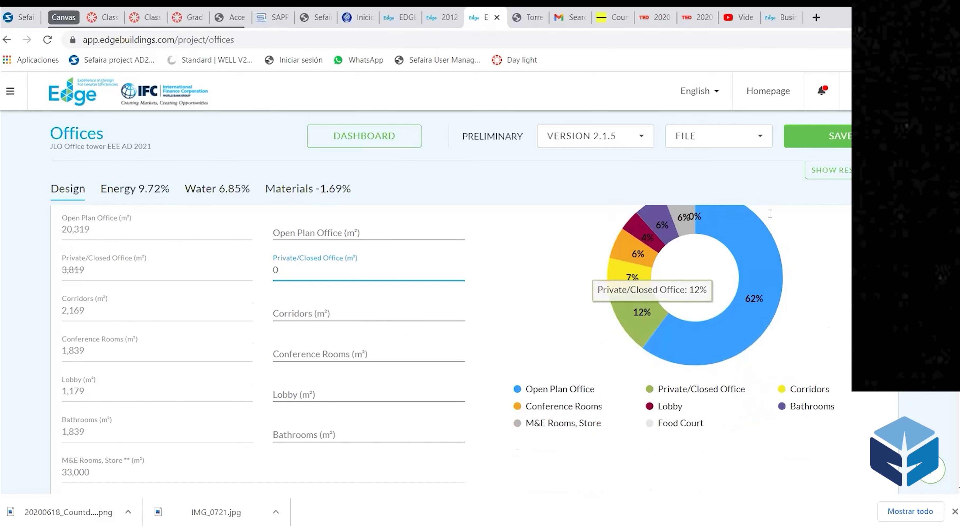
pyautogui.click(816, 130)
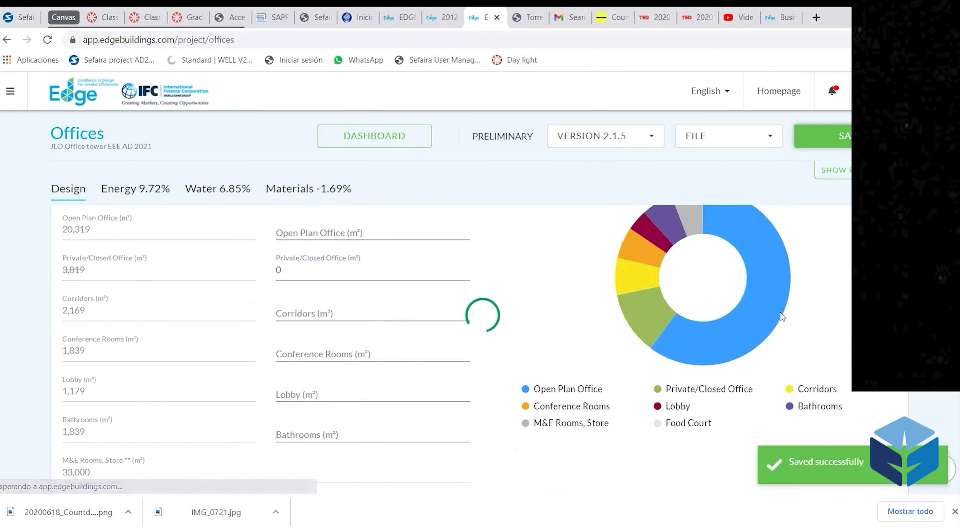
pyautogui.moveTo(741, 339)
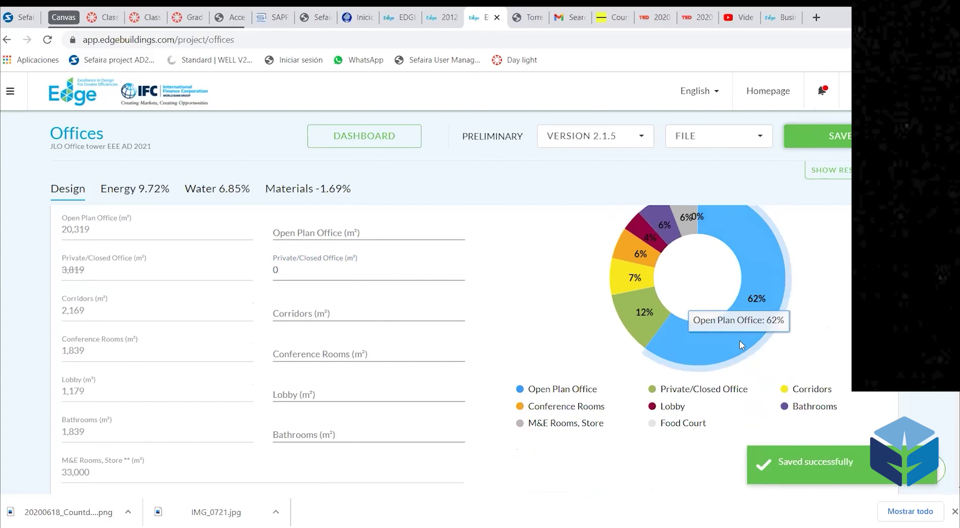
pyautogui.scroll(-3, 739, 340)
pyautogui.scroll(3, 740, 340)
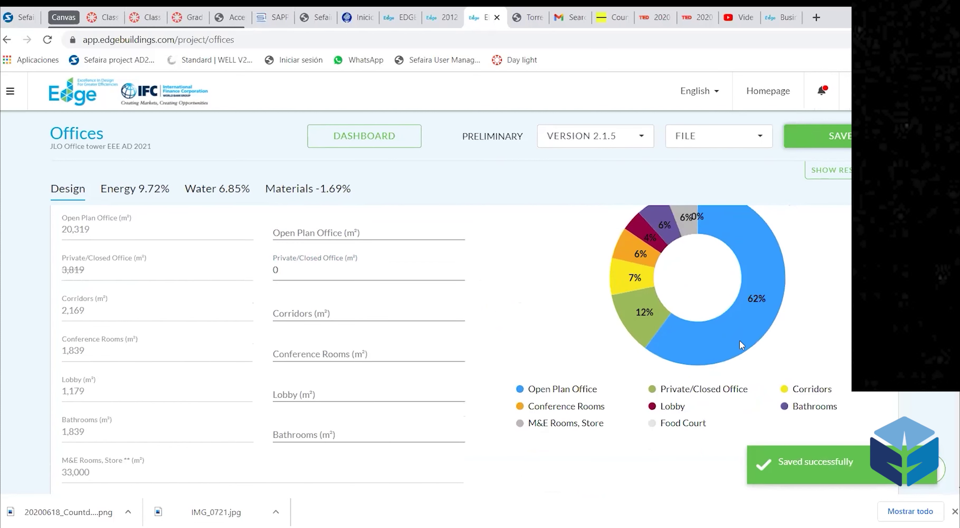
# Review the Building Orientation inputs and browse the main orientation options, leaving North selected
pyautogui.scroll(-2, 338, 360)
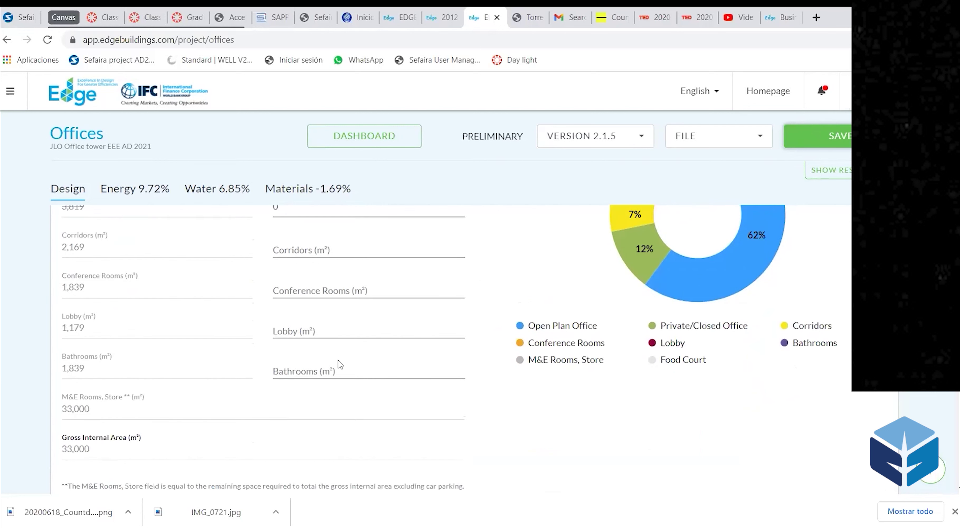
pyautogui.scroll(-3, 205, 401)
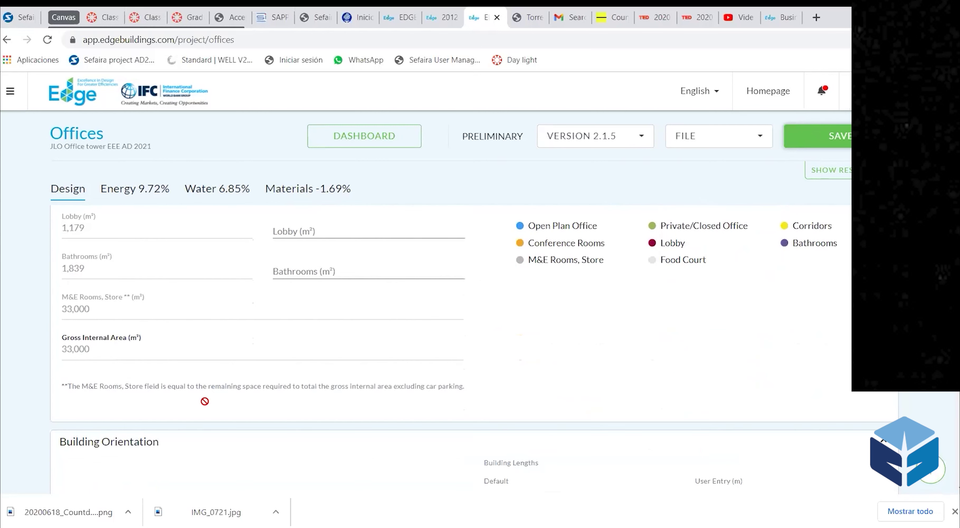
pyautogui.scroll(-3, 109, 350)
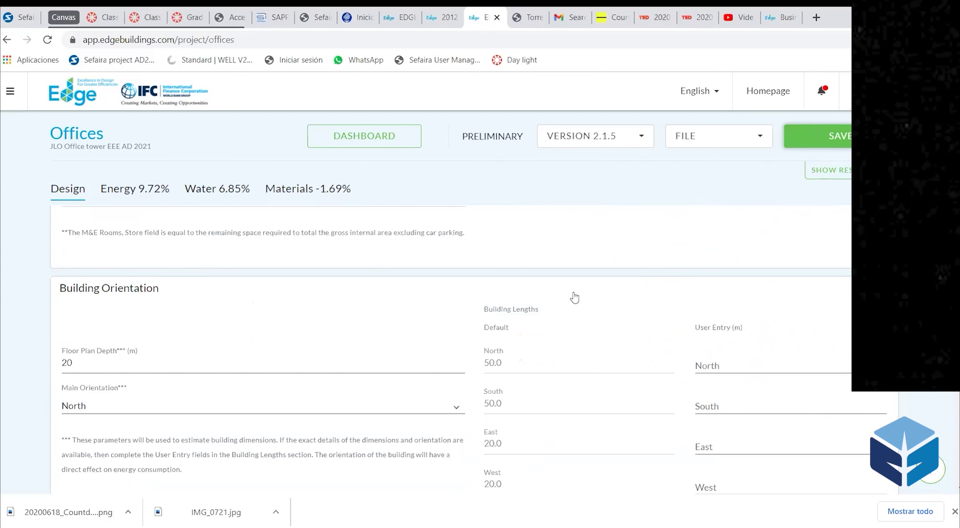
pyautogui.scroll(-2, 486, 379)
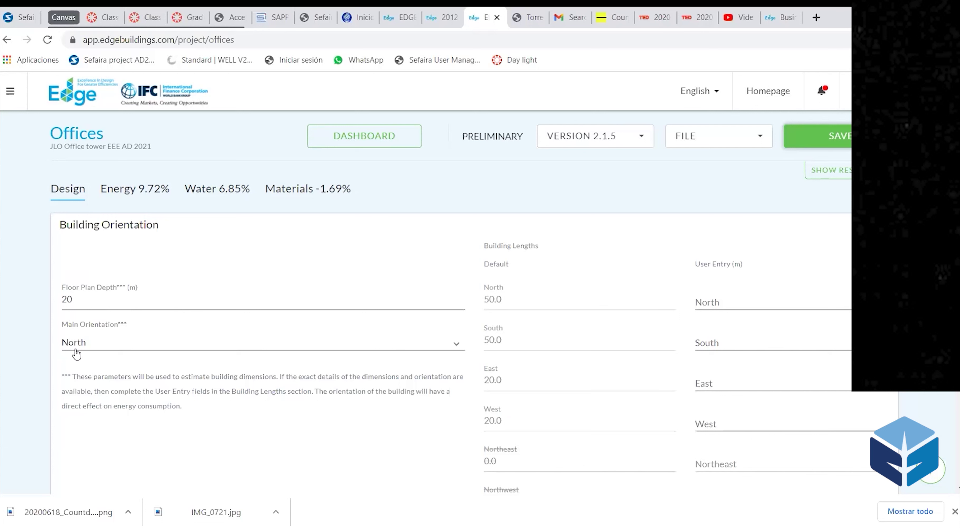
pyautogui.click(464, 346)
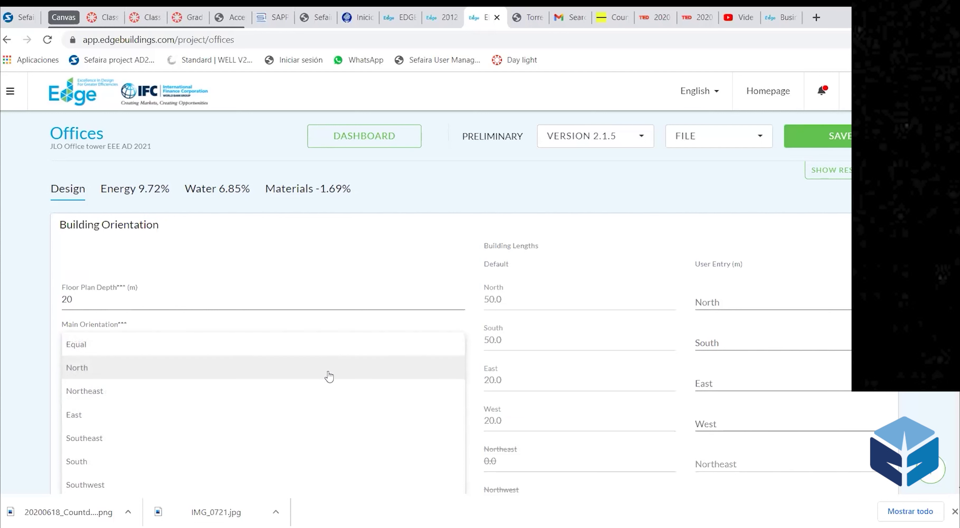
pyautogui.click(450, 240)
# Expand Key Assumptions for the Base Case and set the cost of electricity to 0.2 $/kWh
pyautogui.scroll(-10, 443, 373)
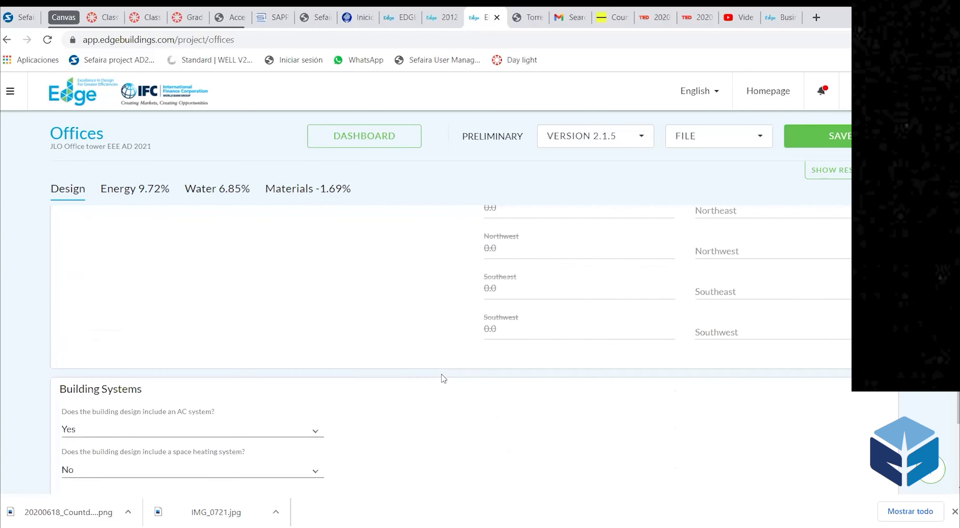
pyautogui.scroll(2, 443, 376)
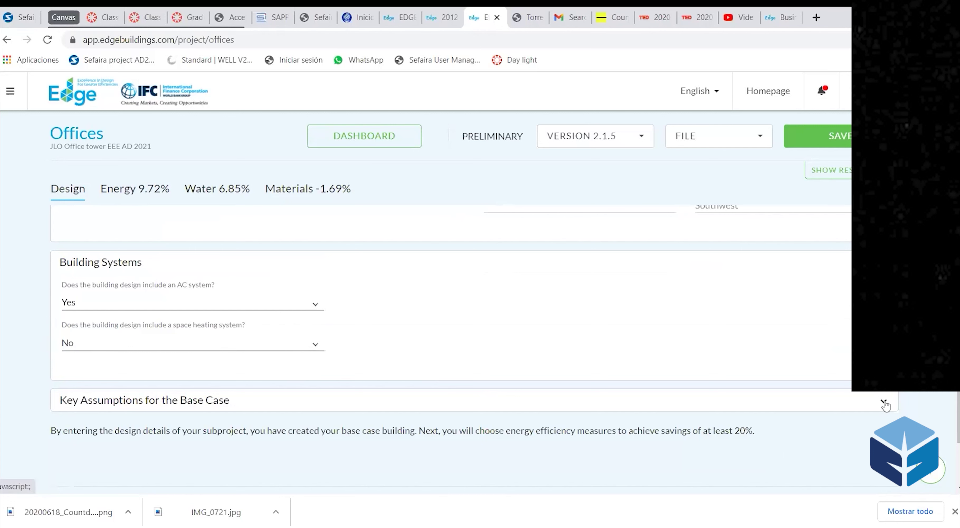
pyautogui.click(665, 406)
pyautogui.scroll(-5, 664, 404)
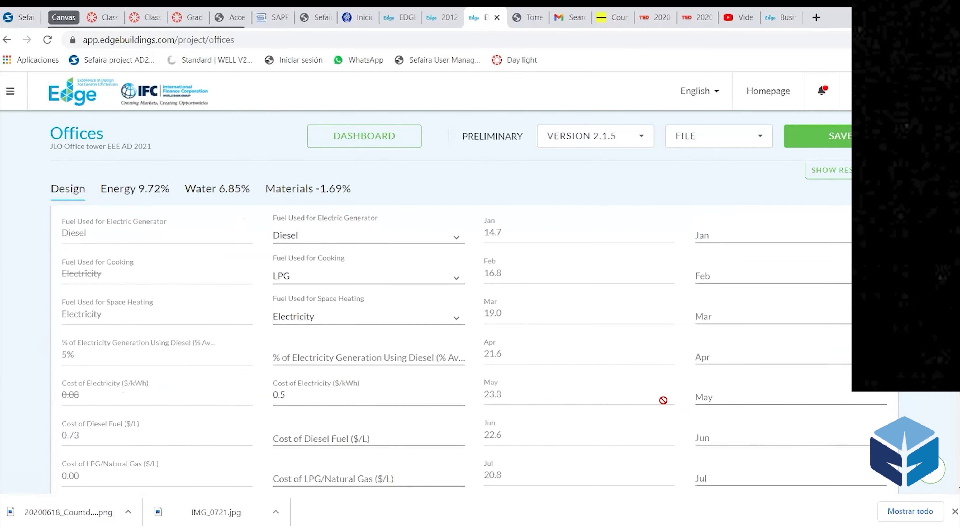
pyautogui.click(283, 395)
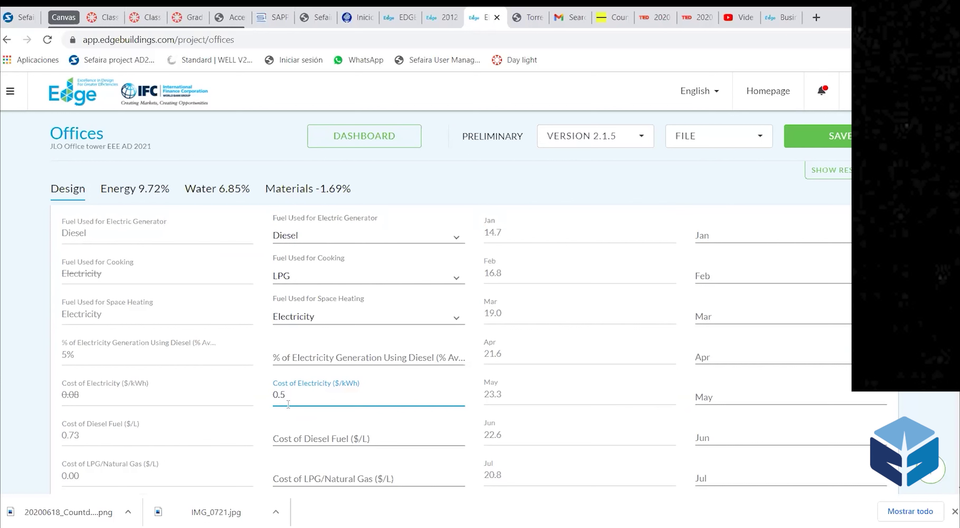
pyautogui.moveTo(285, 394); pyautogui.dragTo(282, 394)
pyautogui.write('1')
pyautogui.scroll(-2, 332, 402)
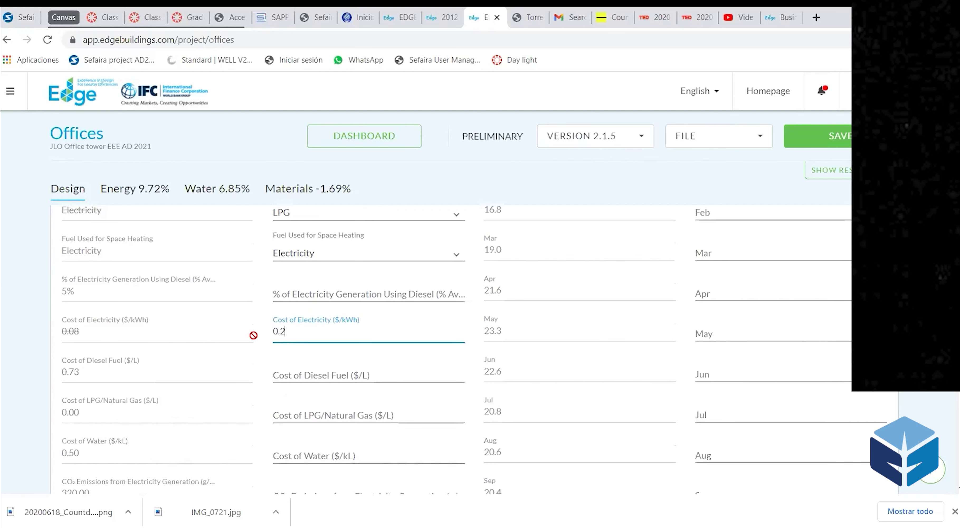
# Examine the base case fuel, cost, monthly temperature, envelope U-value, rainfall, and cooling and heating system assumptions, and return to Building Systems
pyautogui.scroll(-6, 349, 304)
pyautogui.scroll(6, 484, 304)
pyautogui.scroll(3, 545, 359)
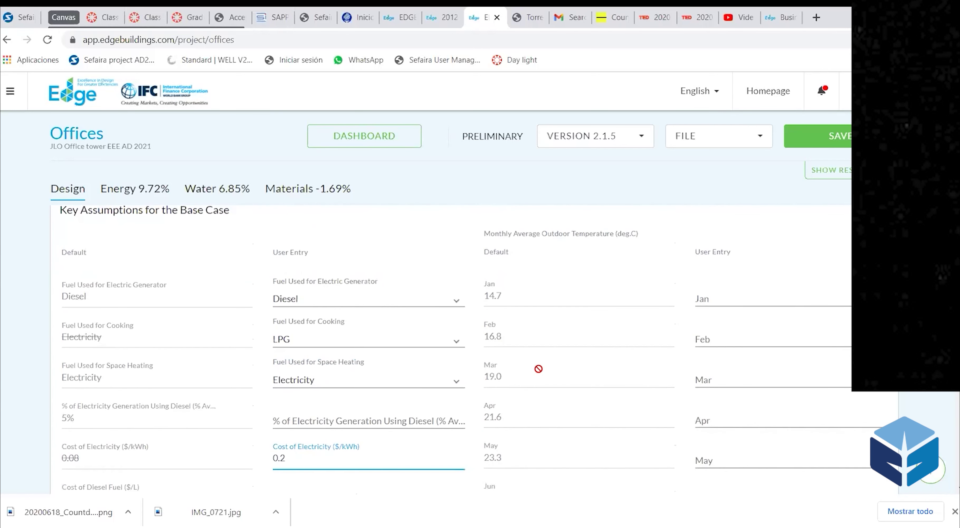
pyautogui.scroll(-2, 539, 368)
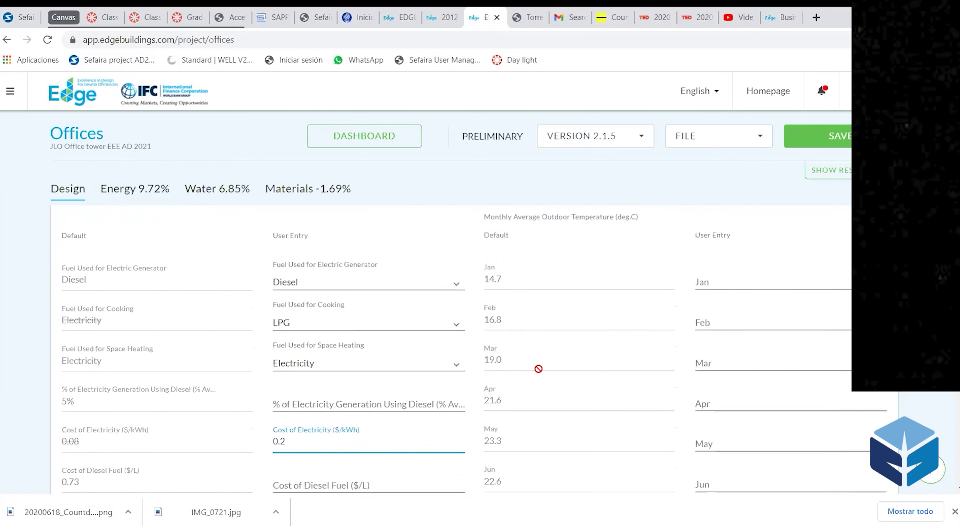
pyautogui.scroll(-3, 507, 418)
pyautogui.scroll(-5, 512, 438)
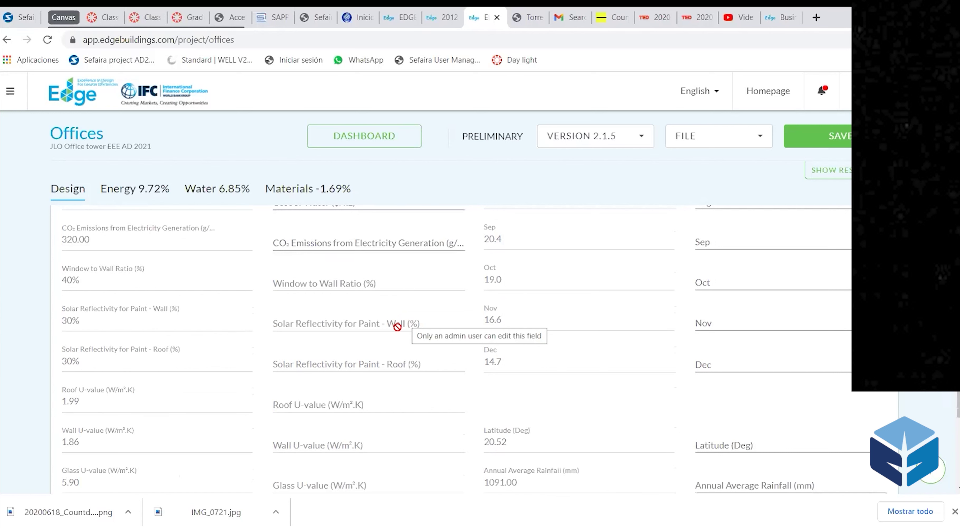
pyautogui.scroll(-5, 403, 318)
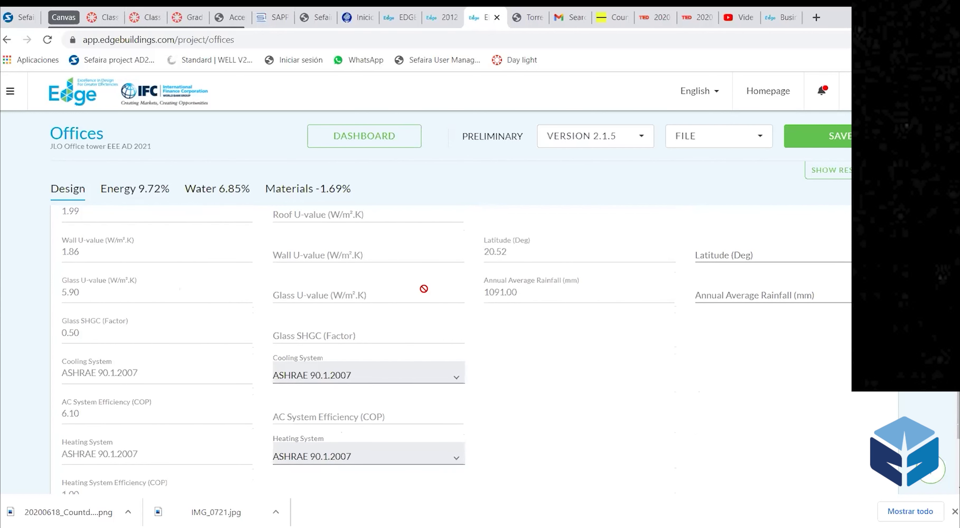
pyautogui.scroll(-3, 424, 289)
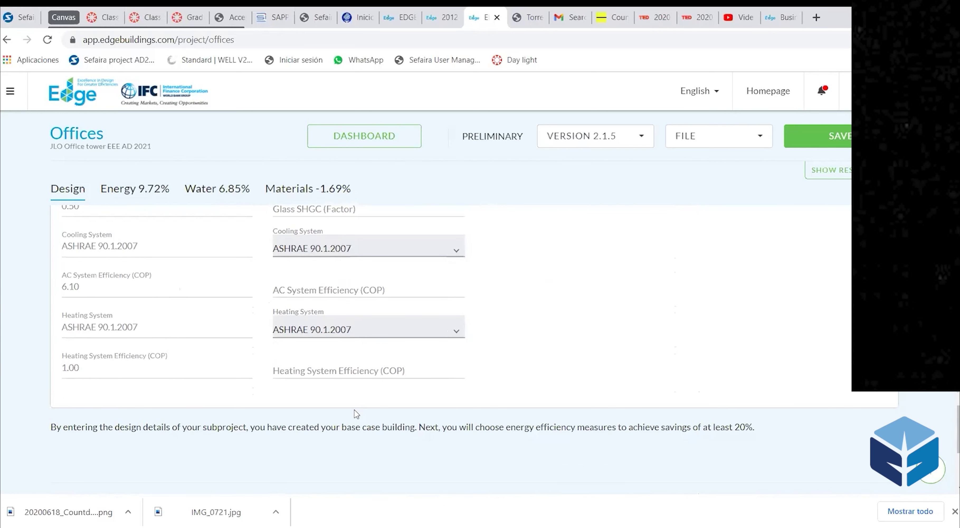
pyautogui.scroll(15, 356, 410)
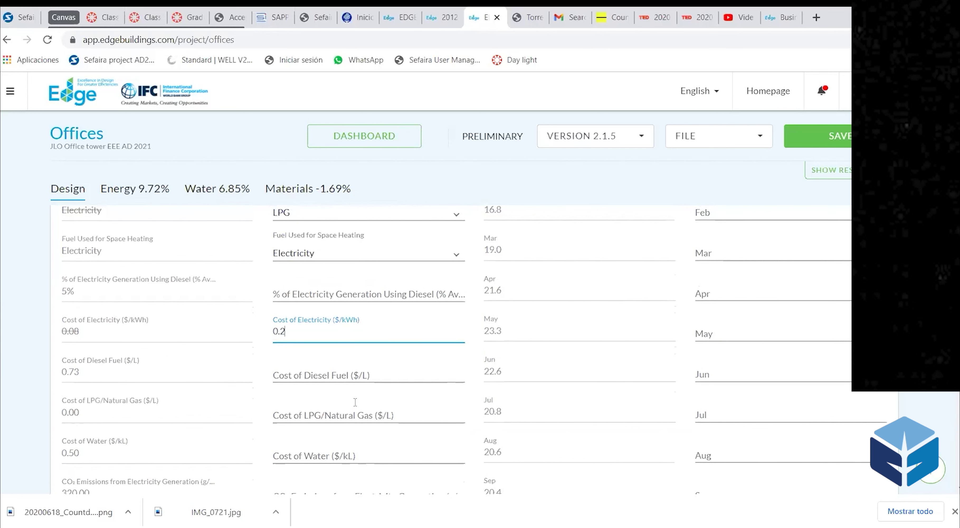
pyautogui.scroll(3, 355, 402)
pyautogui.scroll(6, 356, 406)
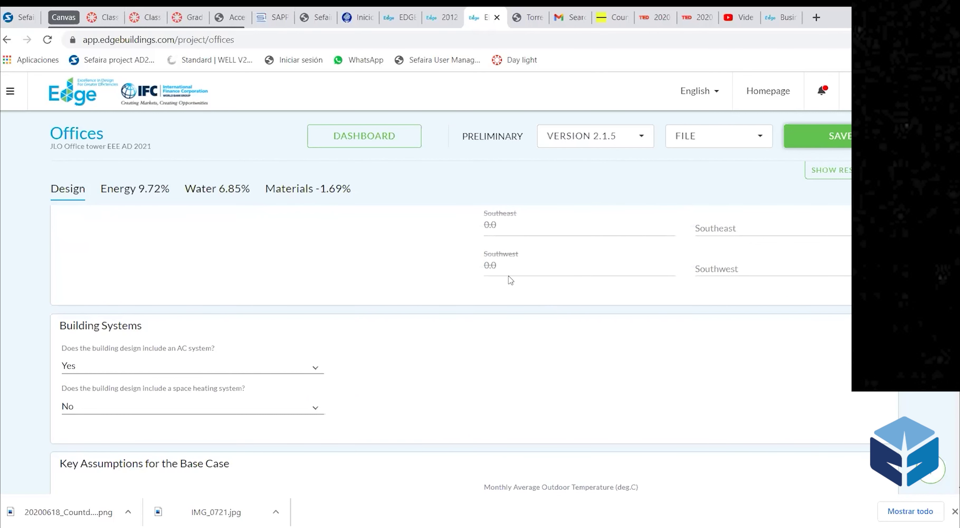
# Review the Design inputs from Location and Building Data through area breakdown, orientation and Building Systems
pyautogui.scroll(10, 480, 279)
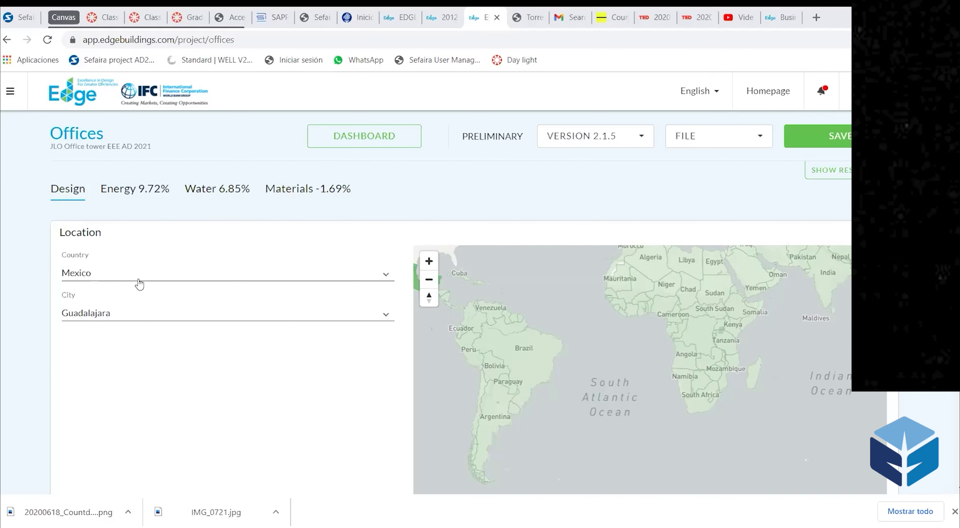
pyautogui.scroll(-10, 139, 284)
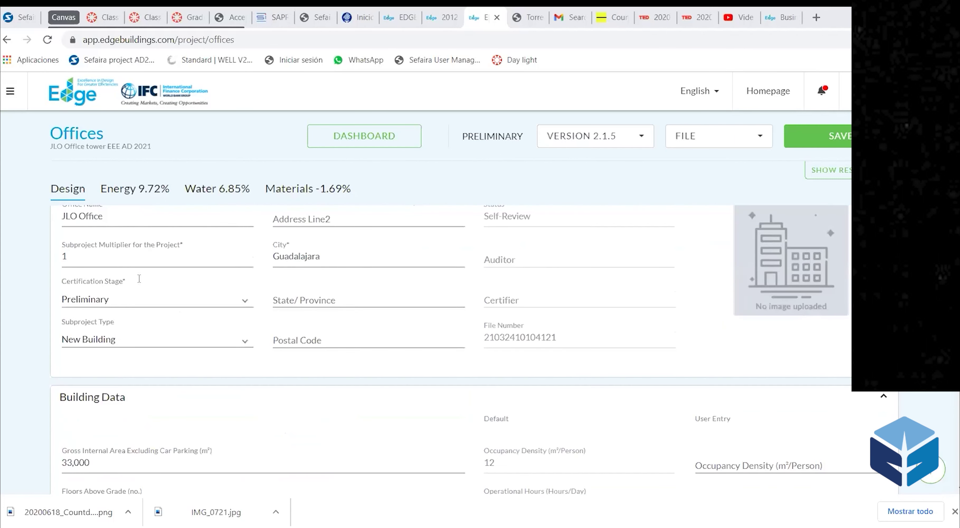
pyautogui.scroll(-15, 503, 311)
pyautogui.scroll(6, 503, 311)
pyautogui.scroll(5, 502, 308)
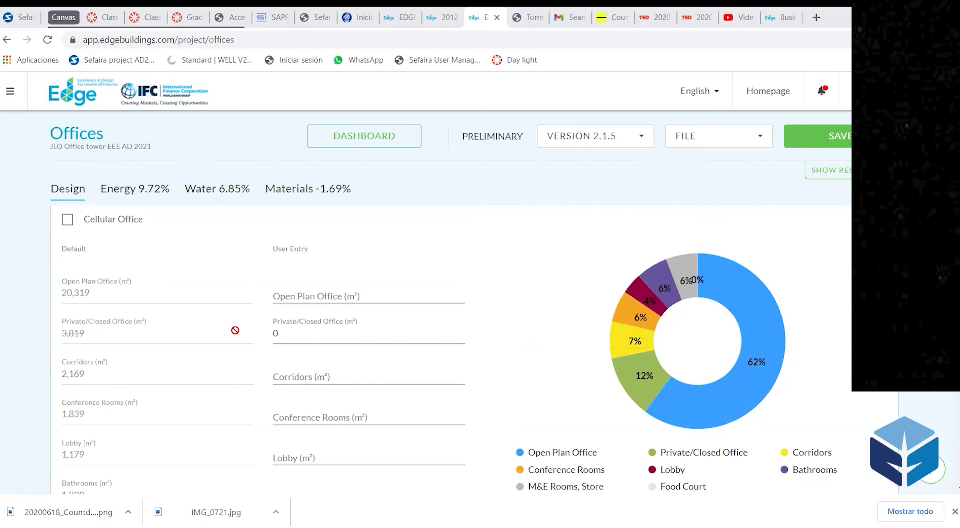
pyautogui.scroll(-15, 235, 330)
pyautogui.scroll(10, 236, 330)
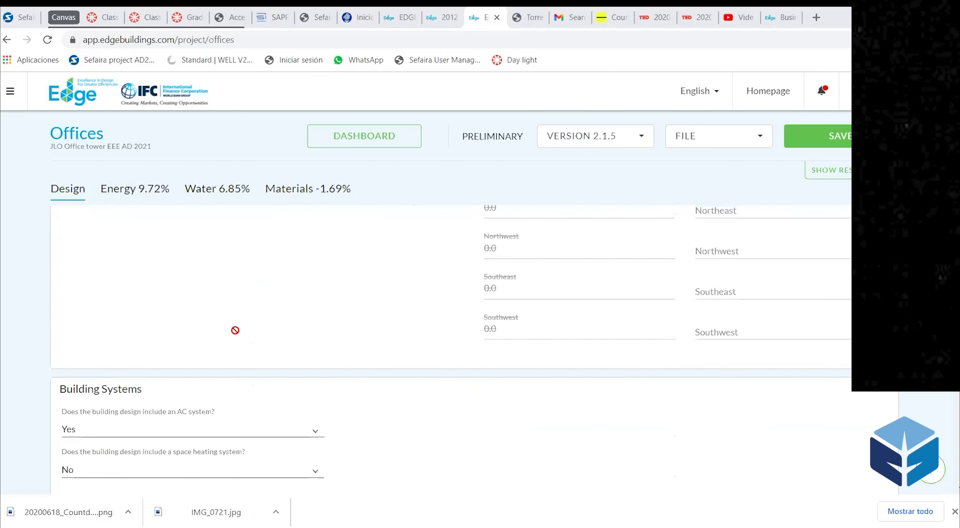
pyautogui.scroll(10, 229, 329)
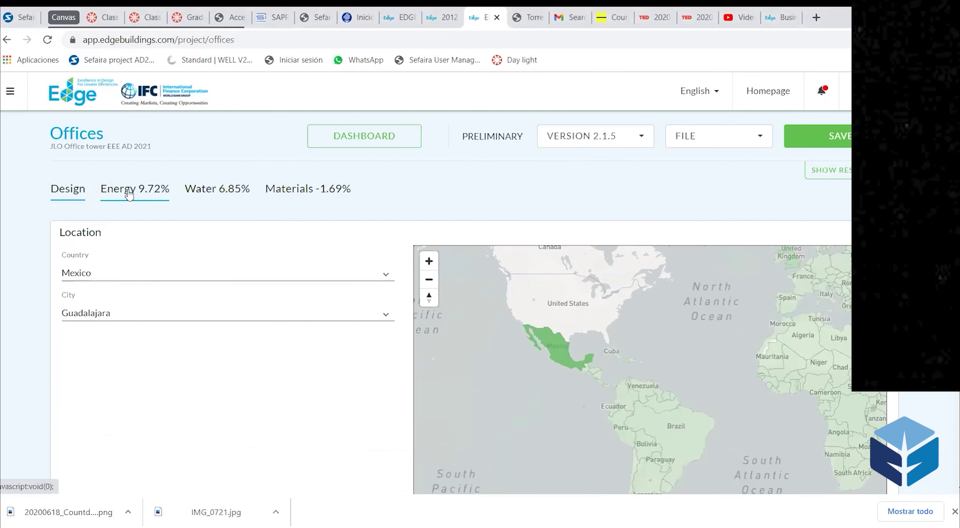
# Open the Energy efficiency measures and look through the full list from OFE01 to the smart meter options
pyautogui.click(143, 198)
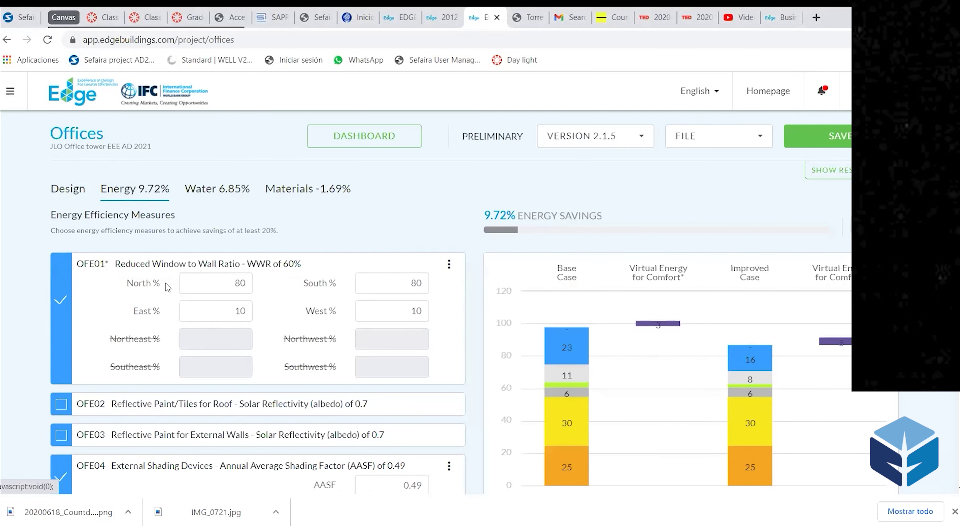
pyautogui.scroll(-5, 137, 320)
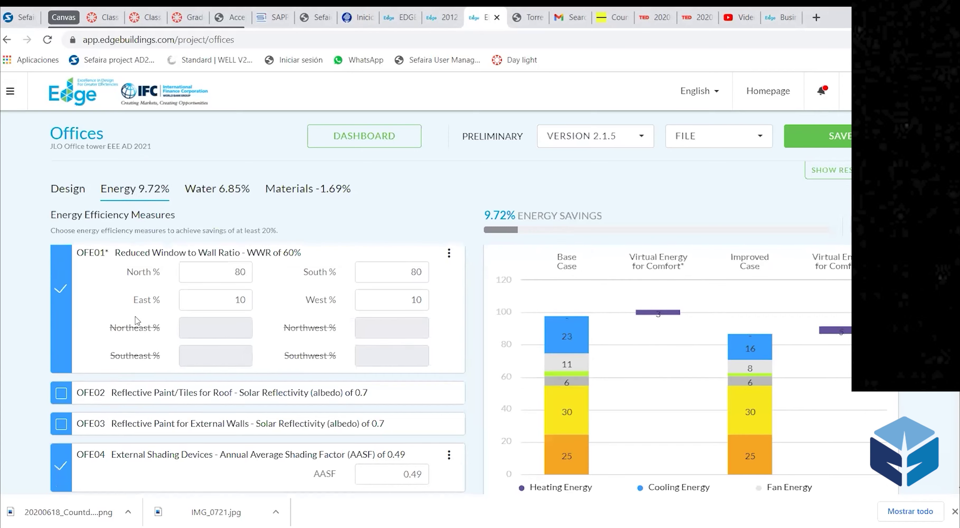
pyautogui.scroll(-10, 138, 320)
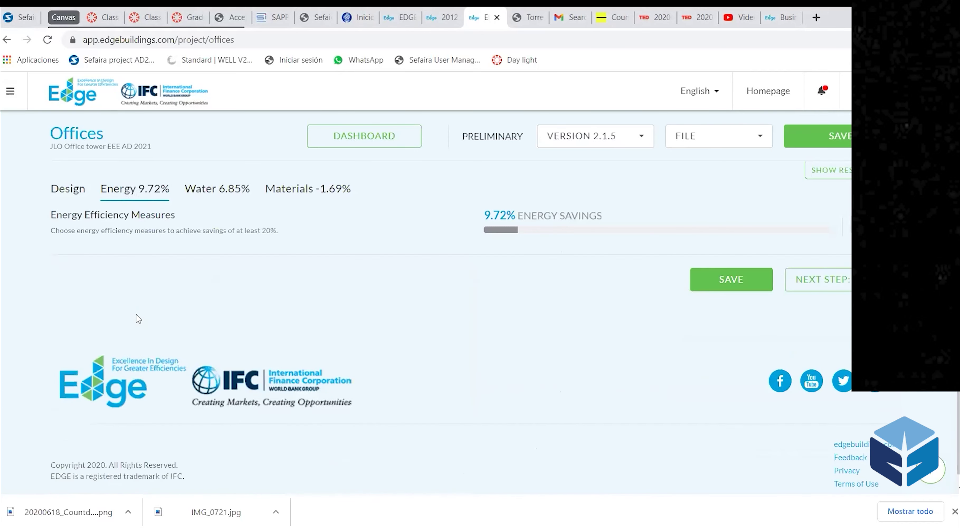
pyautogui.scroll(-4, 138, 319)
pyautogui.scroll(13, 138, 319)
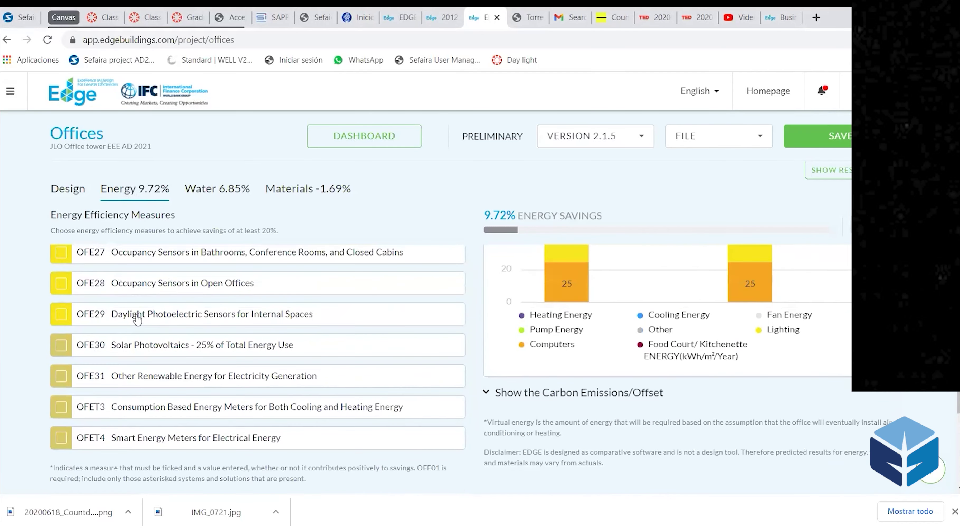
pyautogui.scroll(8, 138, 318)
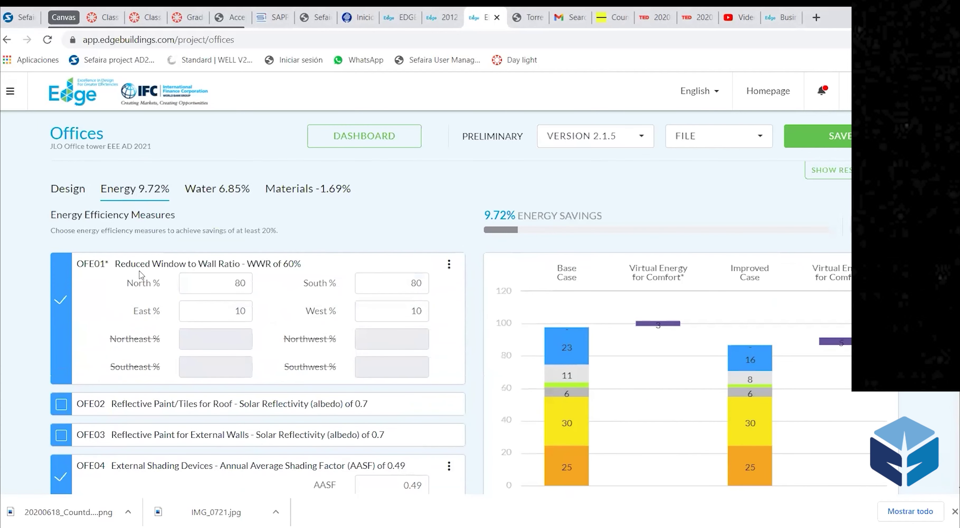
# Deselect the OFE01 Reduced Window to Wall Ratio measure, look over the remaining measures, and select OFE01 again
pyautogui.click(66, 284)
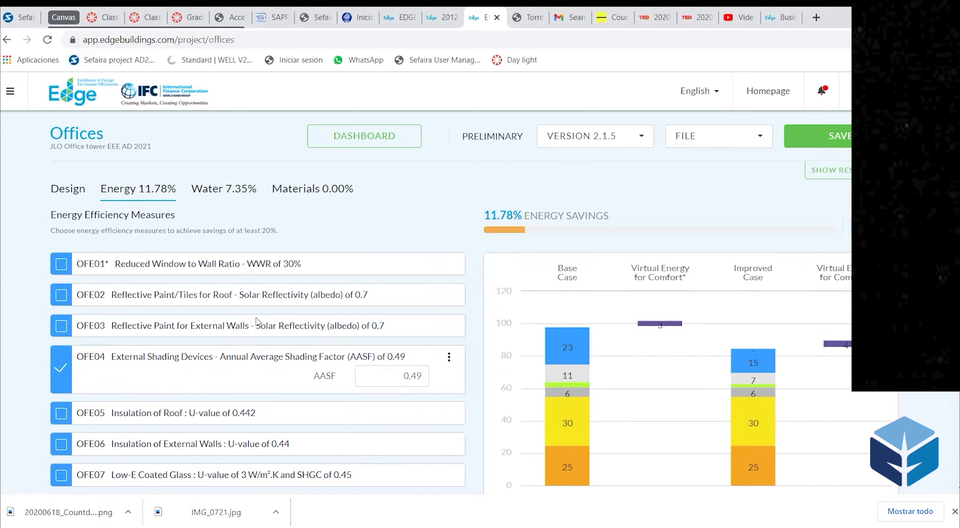
pyautogui.scroll(-2, 248, 360)
pyautogui.scroll(-4, 247, 360)
pyautogui.scroll(6, 248, 362)
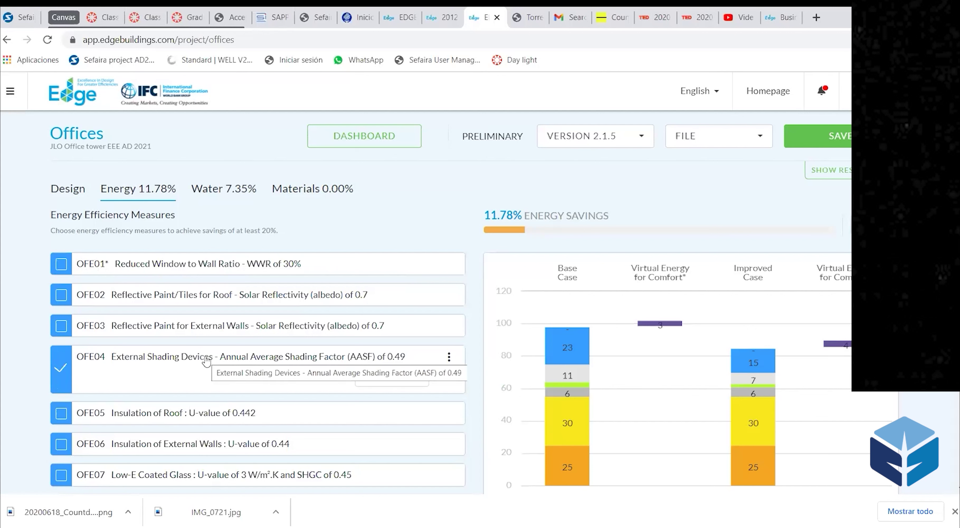
pyautogui.click(62, 265)
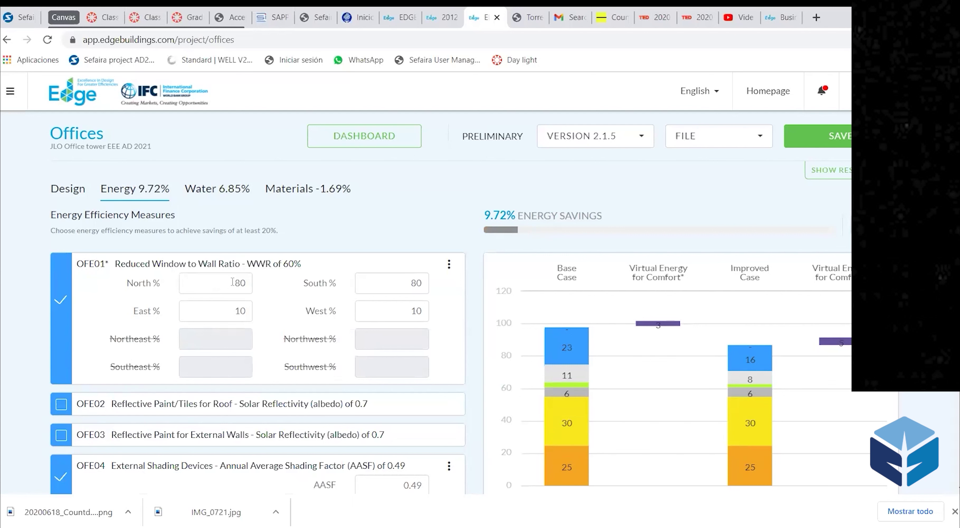
# Read the description of the OFE01 window to wall ratio measure and inspect its North and East percentage entries
pyautogui.moveTo(247, 264); pyautogui.dragTo(275, 274)
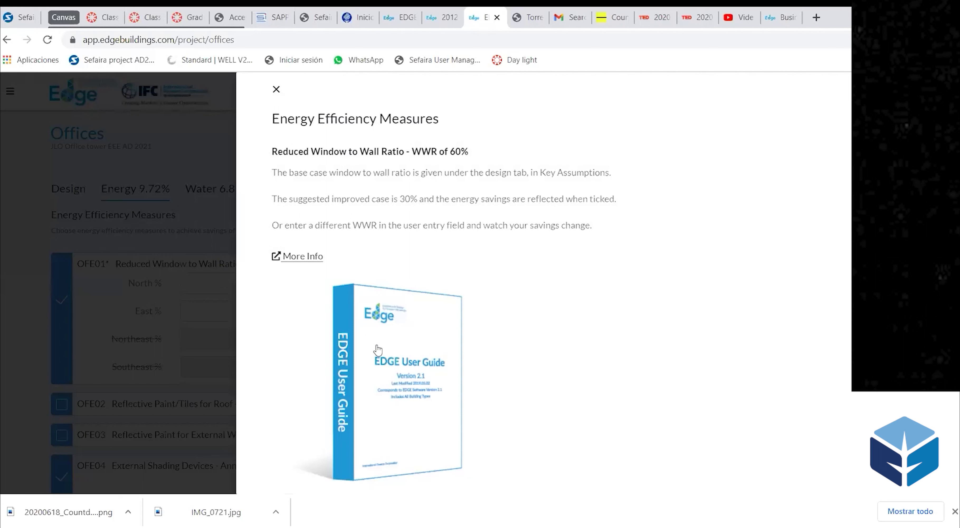
pyautogui.click(276, 89)
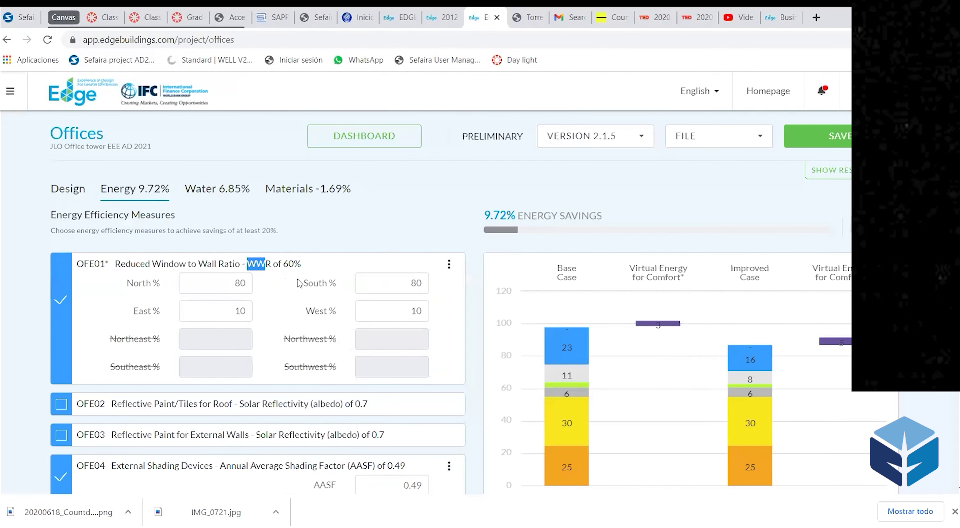
pyautogui.click(208, 288)
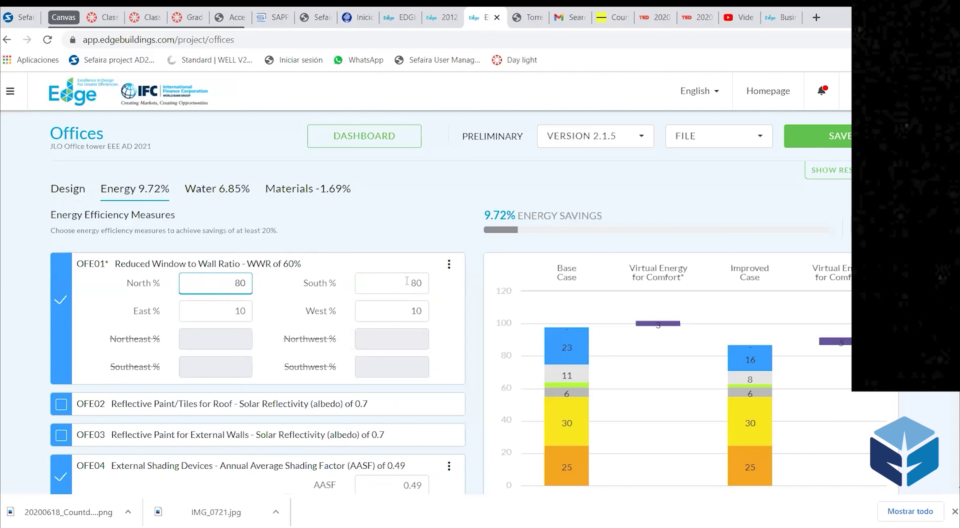
pyautogui.click(233, 311)
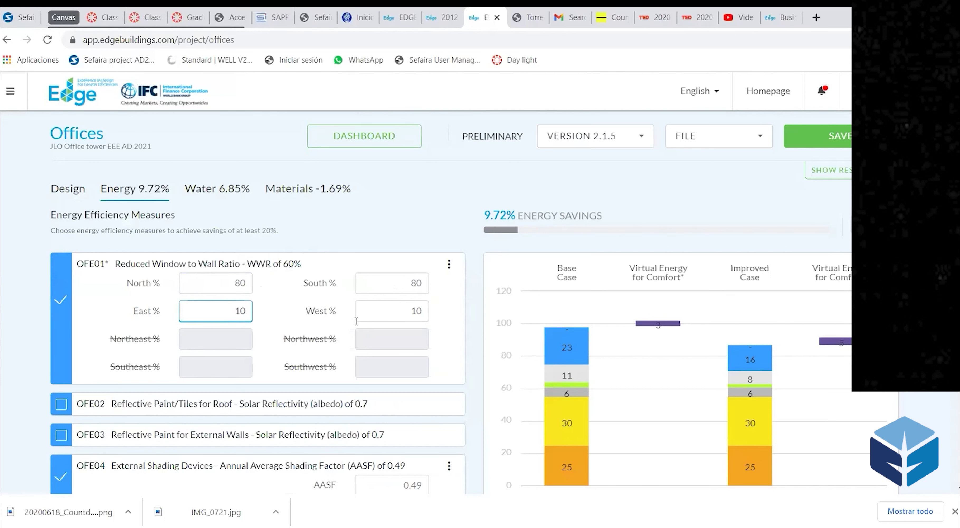
# Deselect the OFE01 window to wall ratio measure and inspect the base case, improved case and virtual energy bars in the chart
pyautogui.click(60, 300)
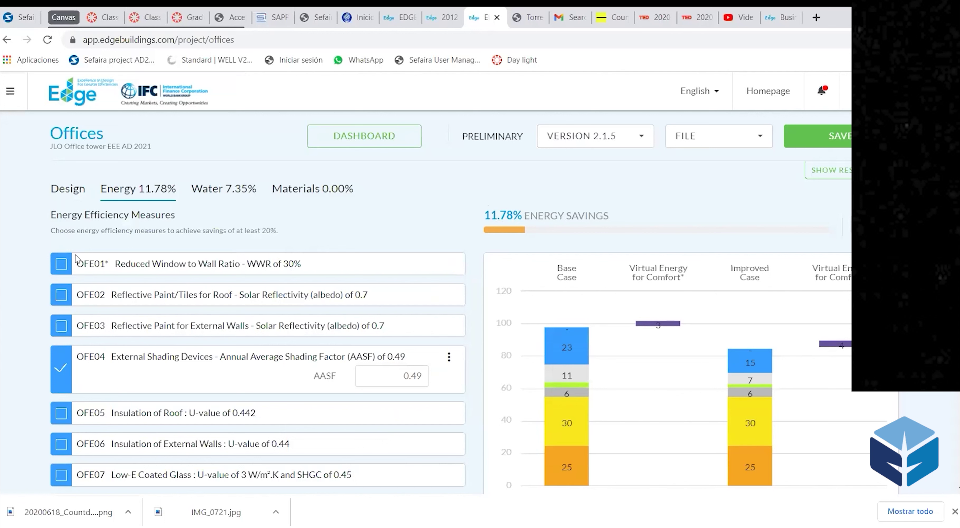
pyautogui.moveTo(585, 316)
pyautogui.moveTo(753, 462)
pyautogui.moveTo(749, 363)
pyautogui.moveTo(659, 283)
pyautogui.moveTo(842, 300)
pyautogui.moveTo(658, 324)
# Select the OFE23 Air Economizers During Favorable Outdoor Conditions measure
pyautogui.scroll(-3, 380, 340)
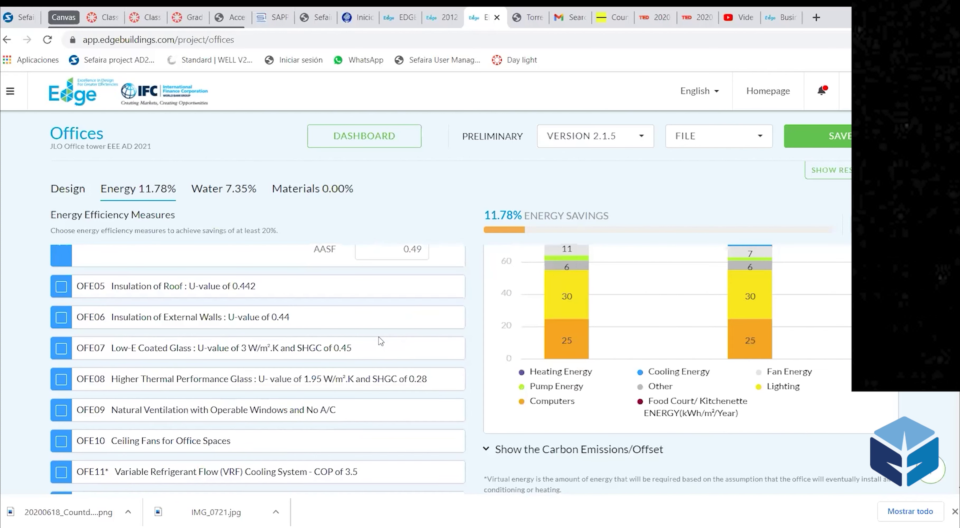
pyautogui.scroll(-3, 107, 334)
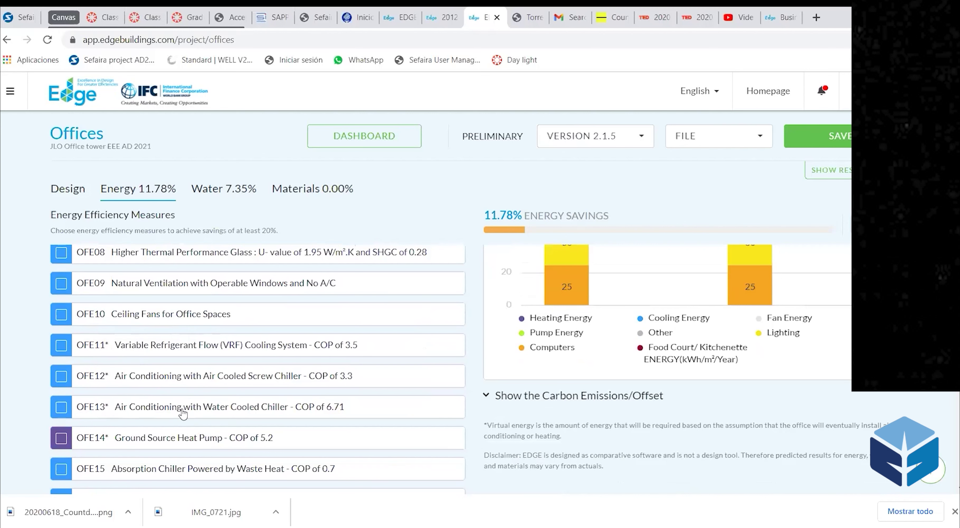
pyautogui.scroll(-5, 182, 413)
pyautogui.scroll(-3, 182, 413)
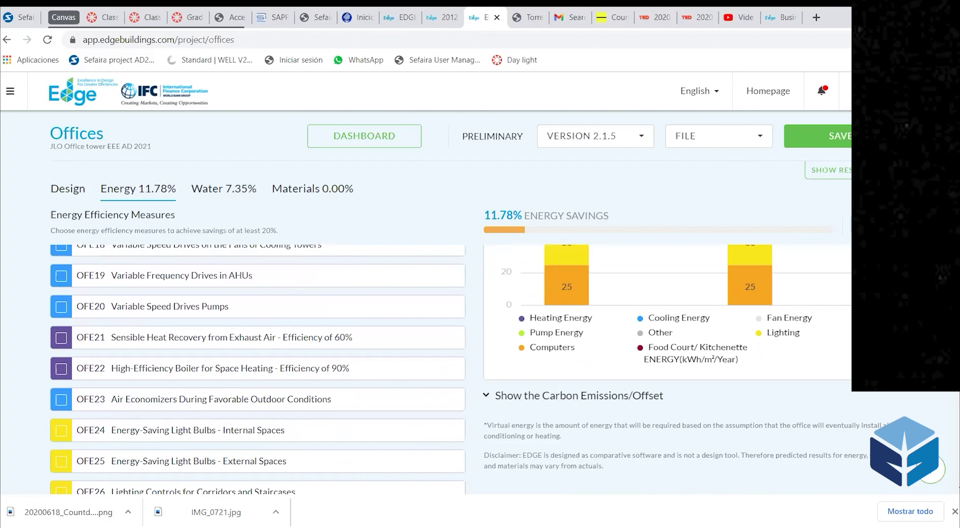
pyautogui.click(61, 401)
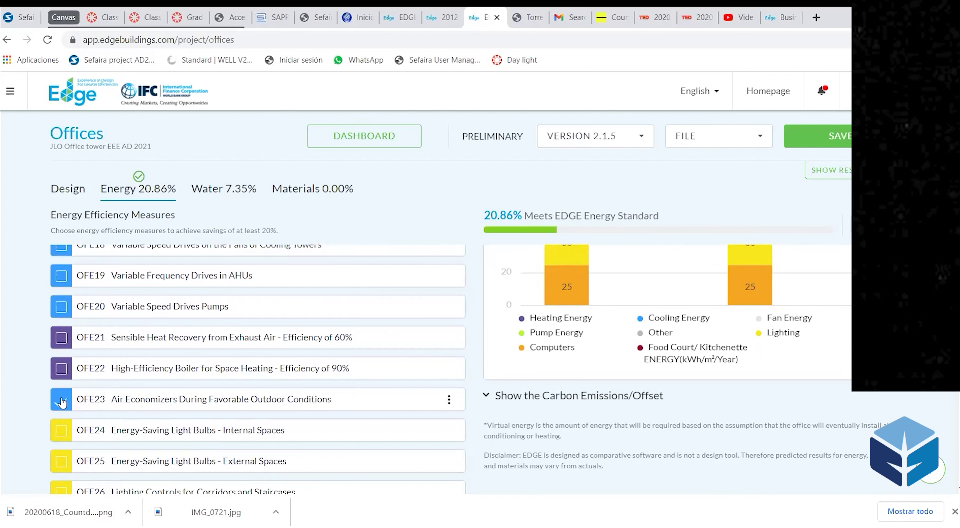
# Compare the base and improved case energy bars, and reselect the OFE01 Reduced Window to Wall Ratio measure
pyautogui.scroll(12, 607, 354)
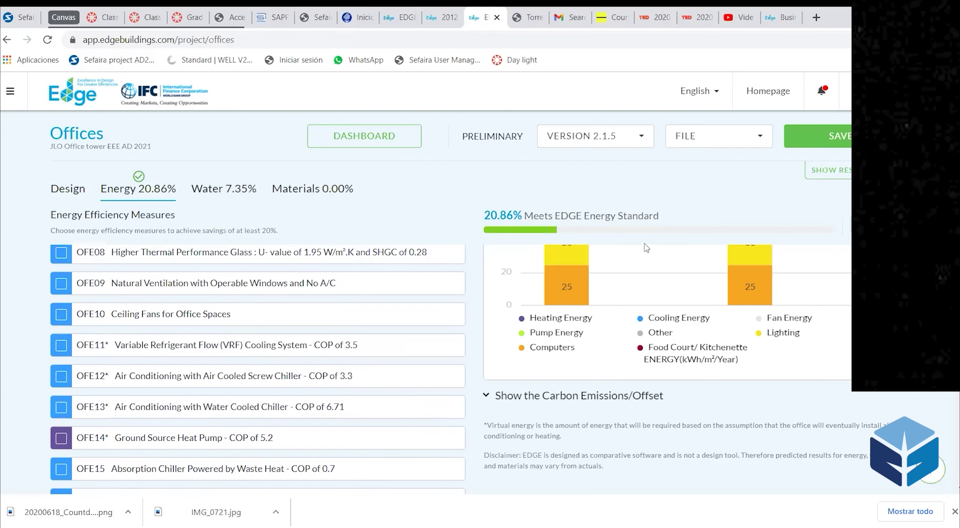
pyautogui.scroll(-3, 646, 293)
pyautogui.scroll(3, 634, 298)
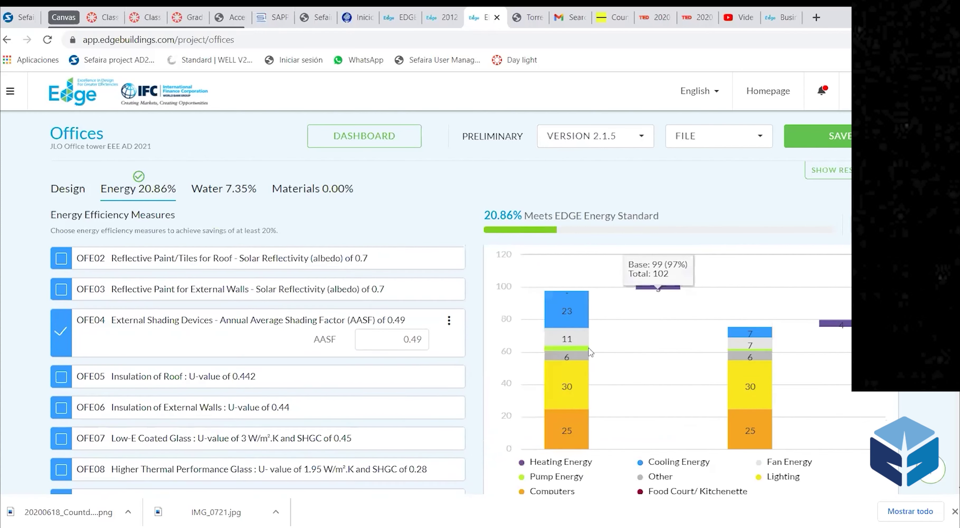
pyautogui.moveTo(737, 368)
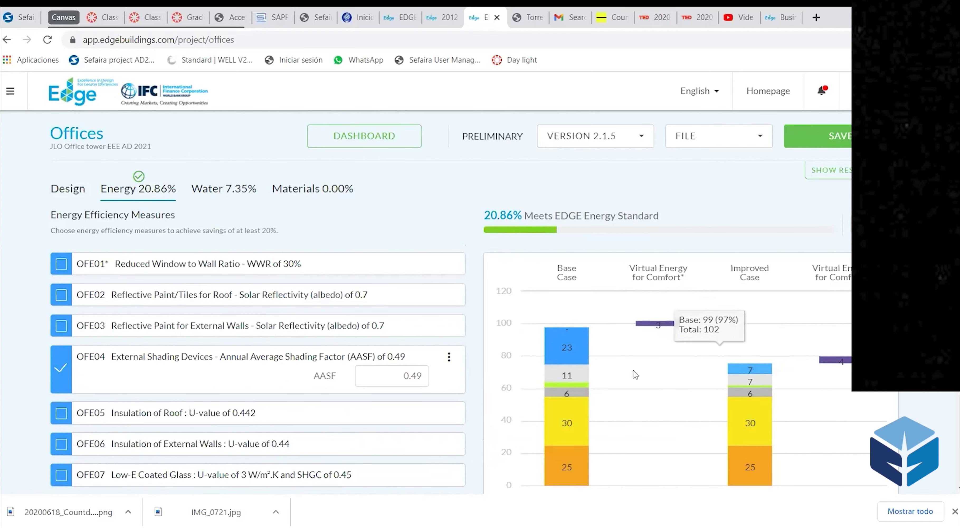
pyautogui.scroll(-2, 230, 325)
pyautogui.scroll(-2, 230, 326)
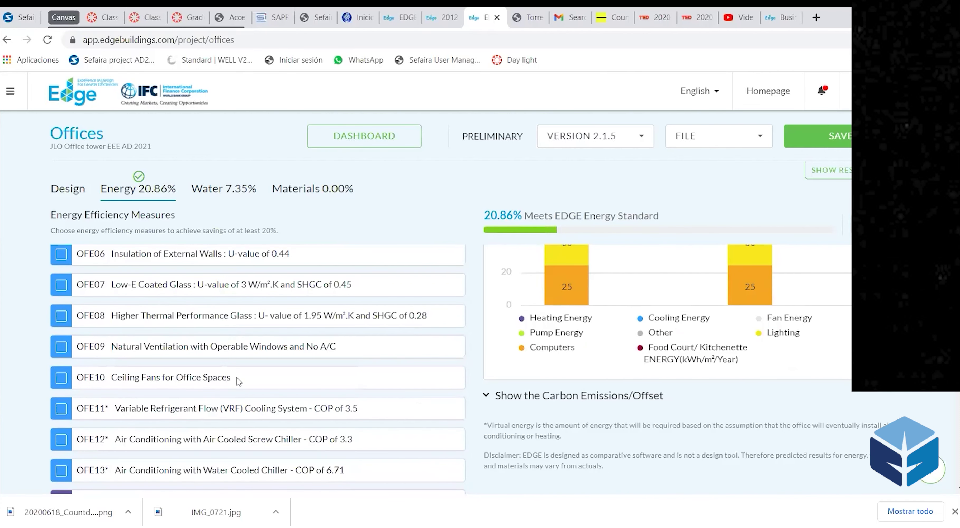
pyautogui.scroll(5, 240, 378)
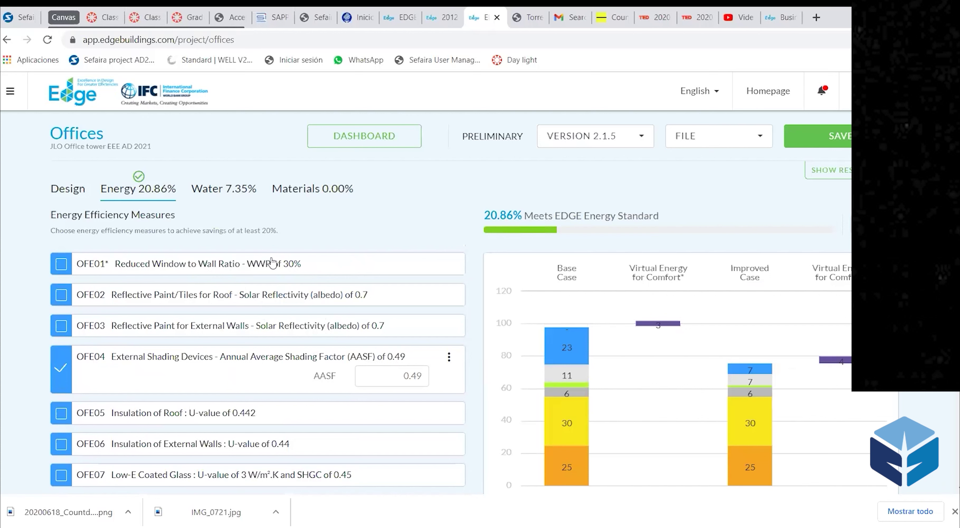
pyautogui.click(65, 264)
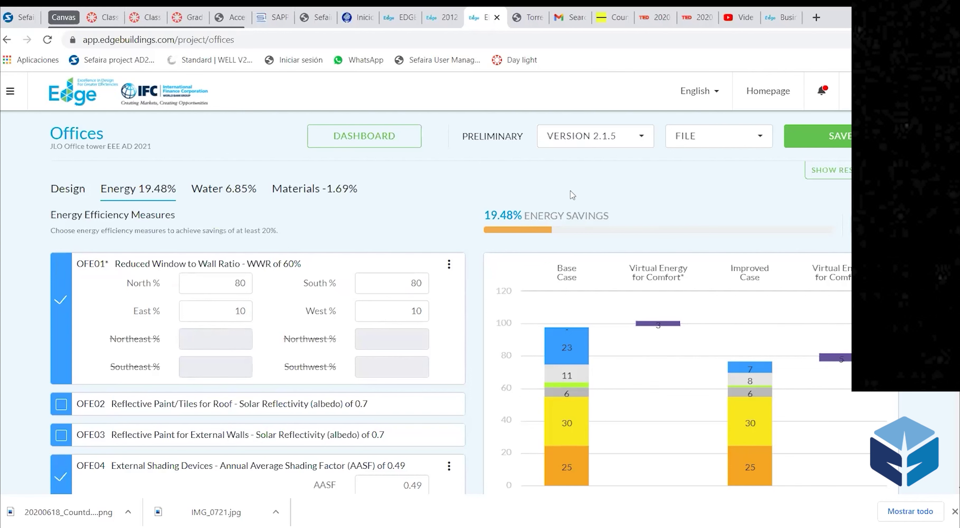
# Switch to the Torre Bansí project web page and examine the tower's façade and surroundings in its photos
pyautogui.click(534, 23)
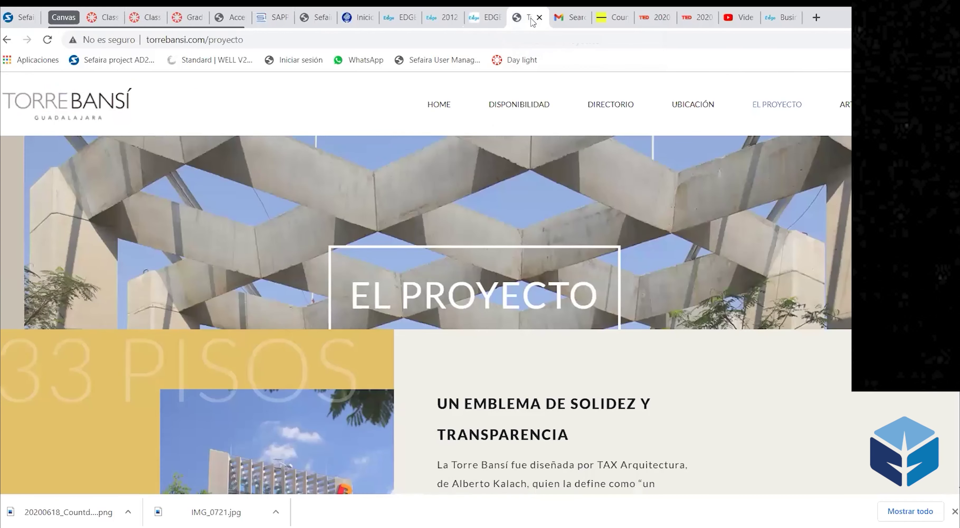
pyautogui.scroll(-8, 380, 282)
pyautogui.scroll(3, 380, 282)
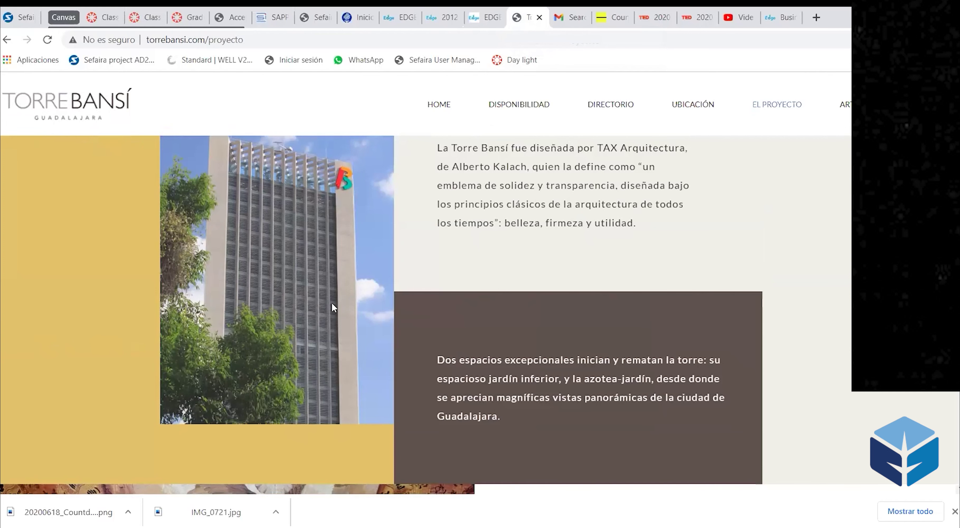
pyautogui.scroll(-7, 302, 308)
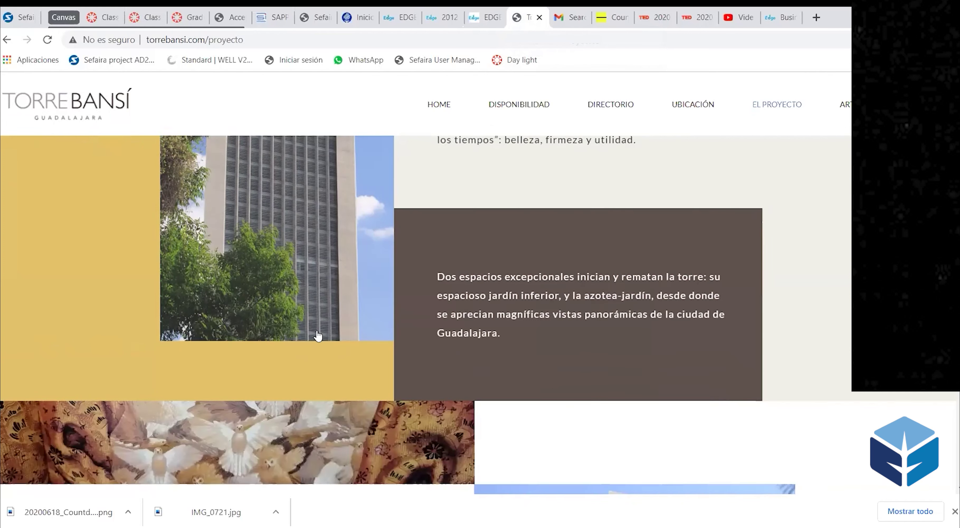
pyautogui.scroll(-5, 343, 392)
pyautogui.scroll(-7, 729, 296)
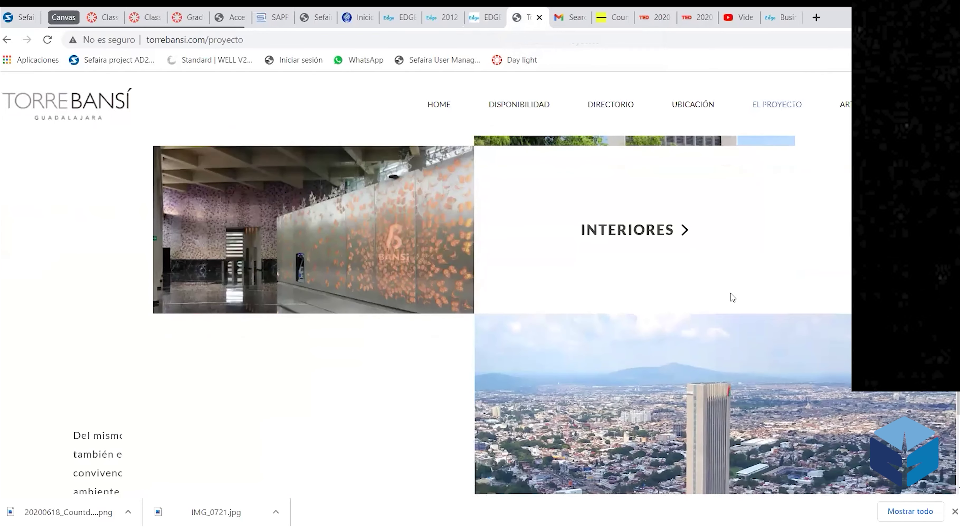
pyautogui.scroll(3, 682, 223)
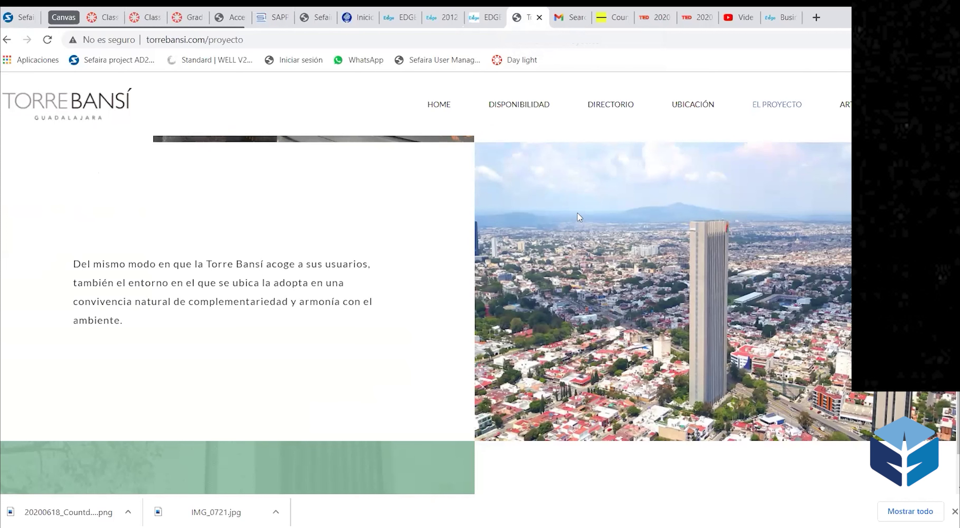
# Glance at the External Shading Devices page of the EDGE User Guide PDF and return to the project's energy measures
pyautogui.click(406, 22)
pyautogui.click(444, 21)
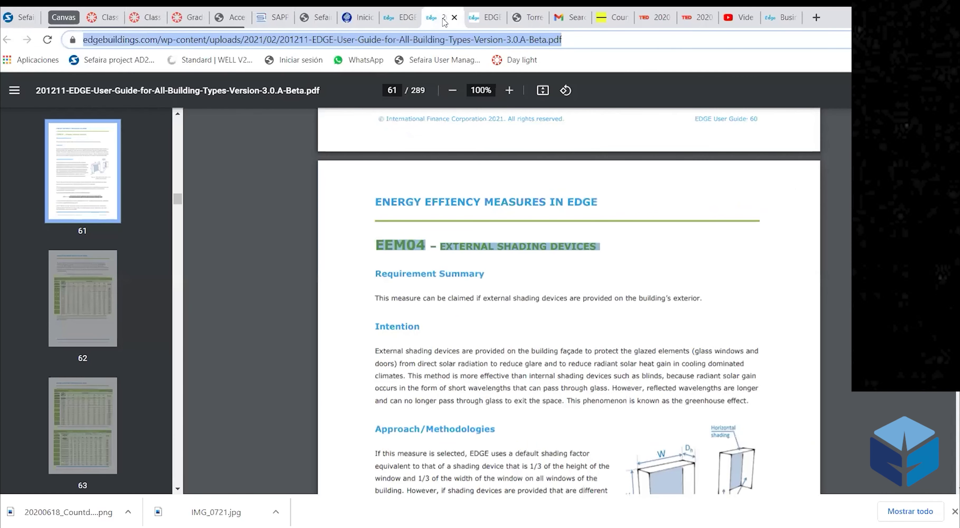
pyautogui.click(485, 22)
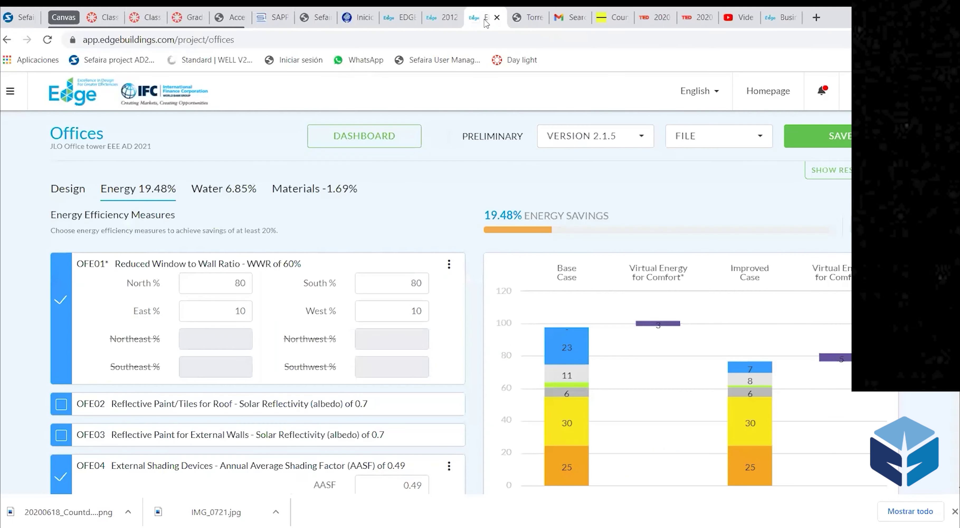
# Open the AASF calculator of the OFE04 External Shading Devices measure and review its overhang type and overhang depth options
pyautogui.scroll(-3, 257, 339)
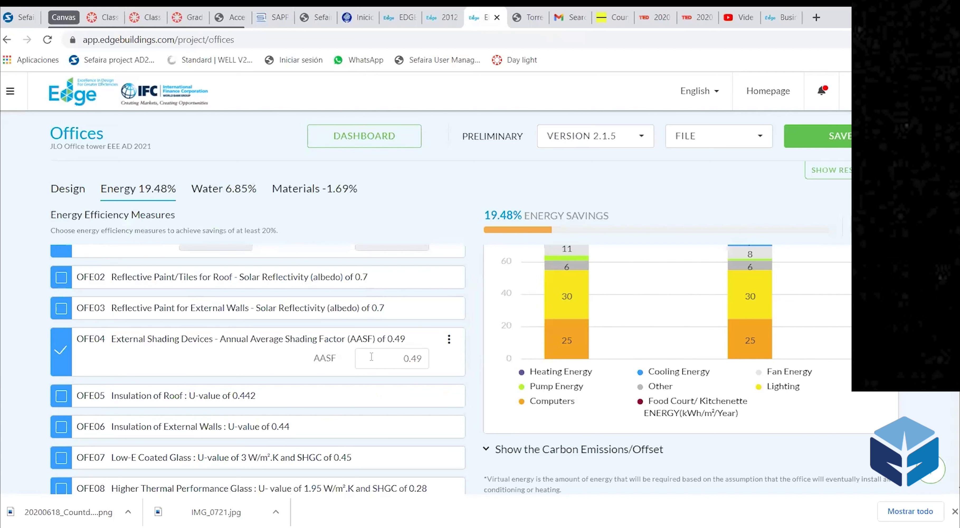
pyautogui.click(449, 341)
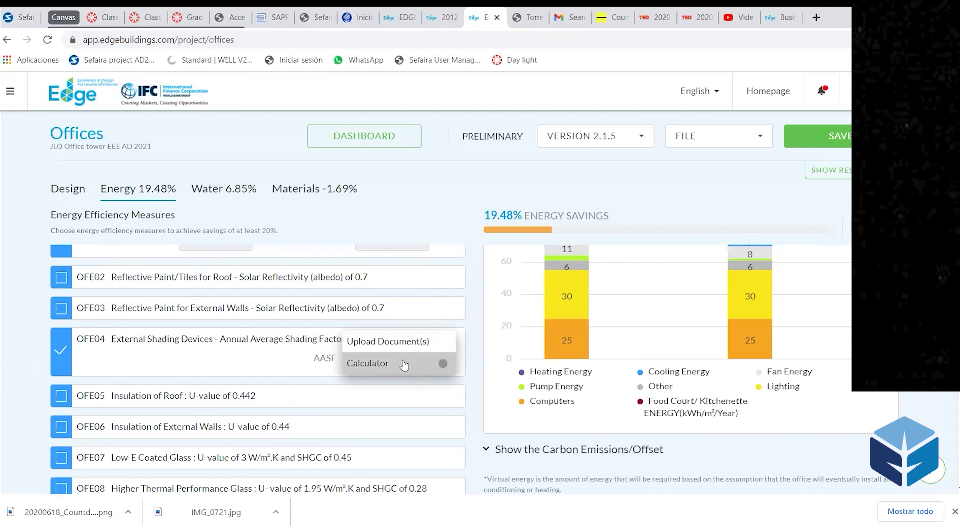
pyautogui.moveTo(557, 310)
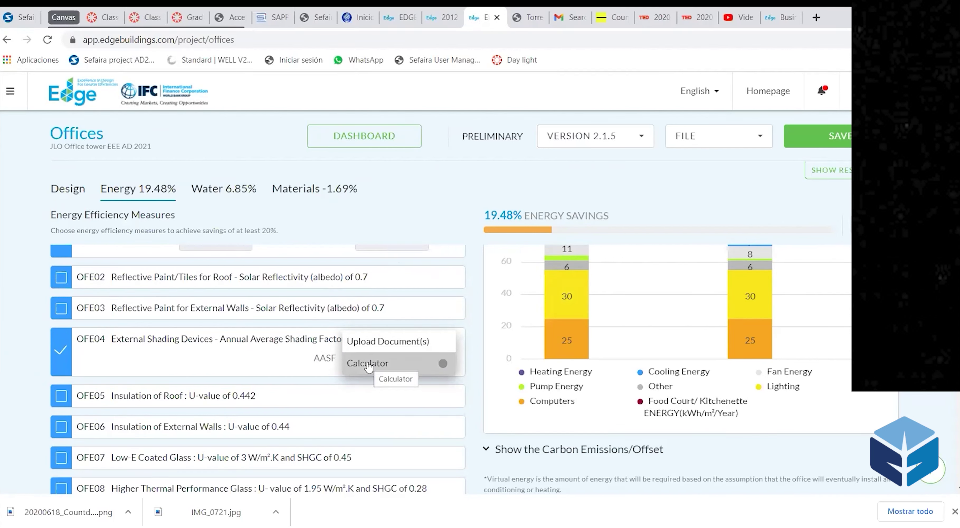
pyautogui.click(381, 364)
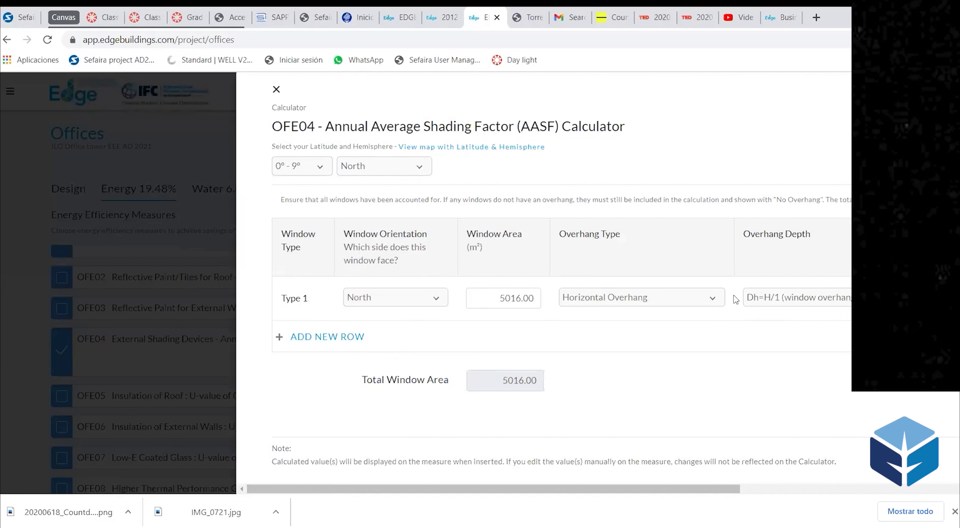
pyautogui.click(707, 299)
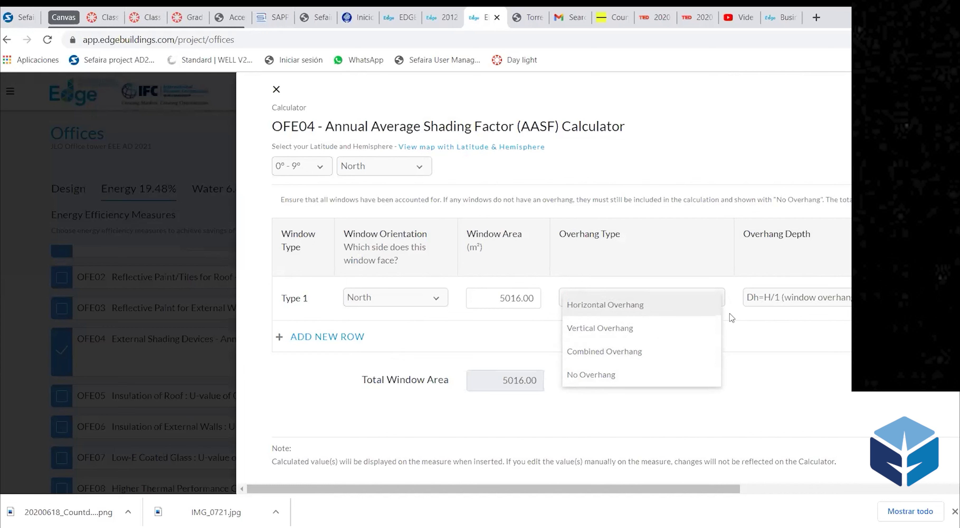
pyautogui.click(759, 300)
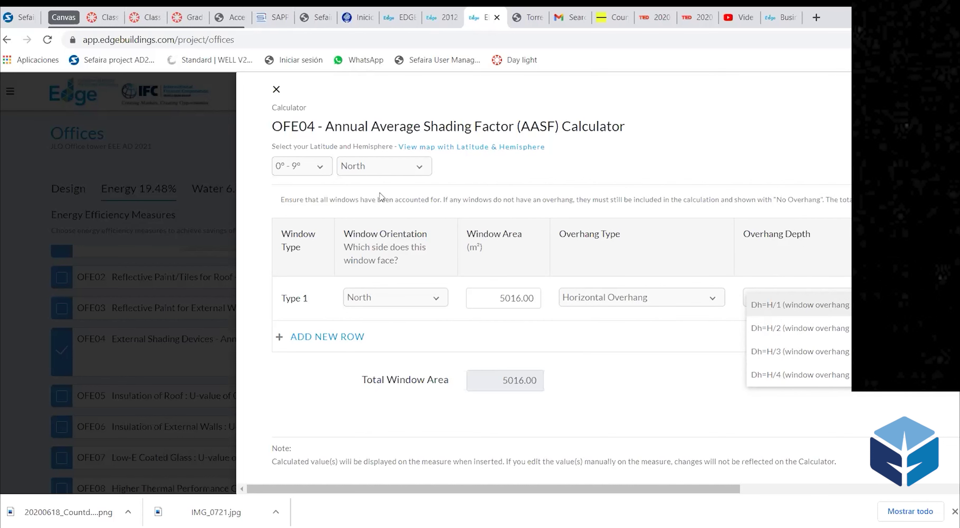
# Look up the OFE04 External Shading Devices measure's description and open its linked section in the EDGE User Guide Version 2.1 PDF
pyautogui.click(442, 17)
pyautogui.click(393, 19)
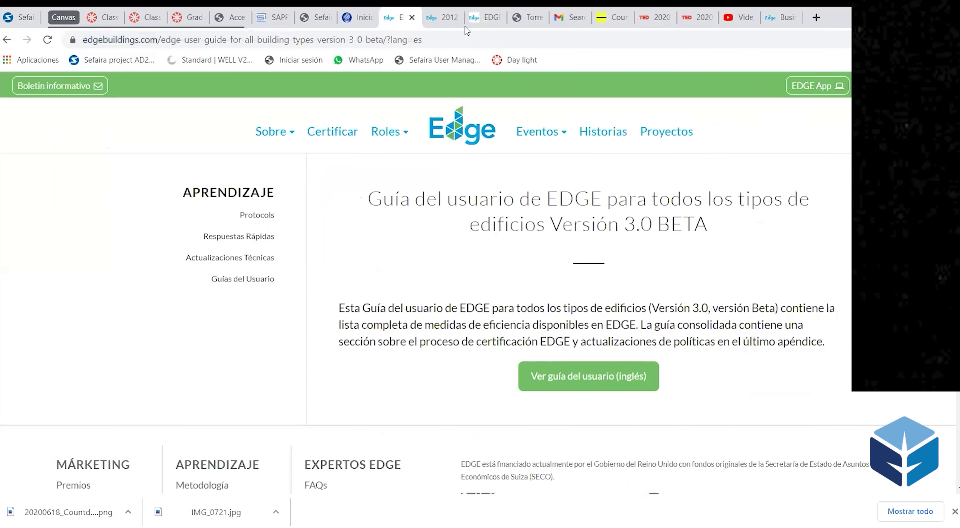
pyautogui.click(484, 19)
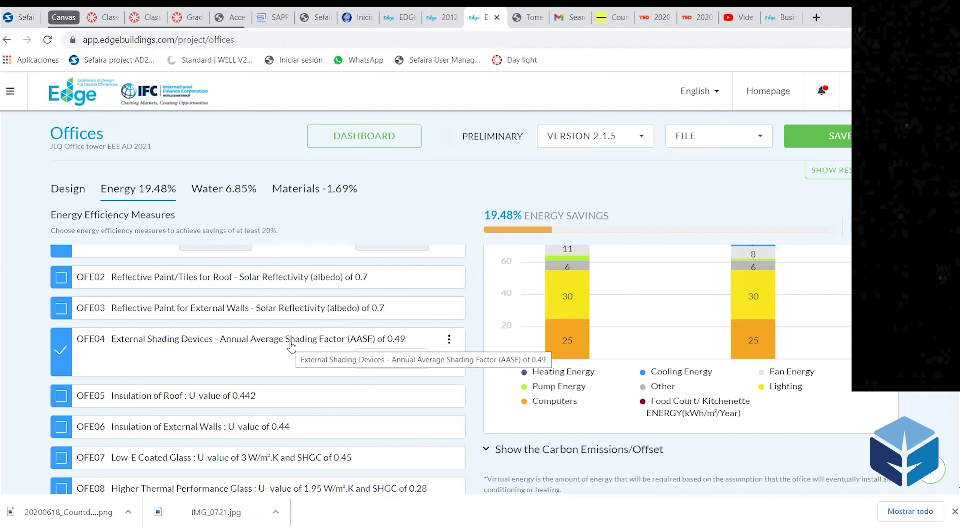
pyautogui.click(192, 342)
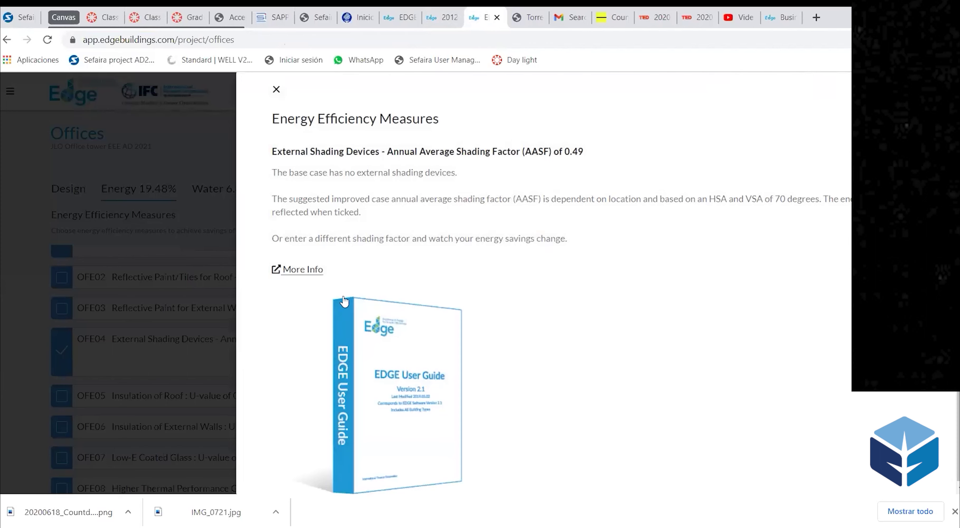
pyautogui.click(300, 270)
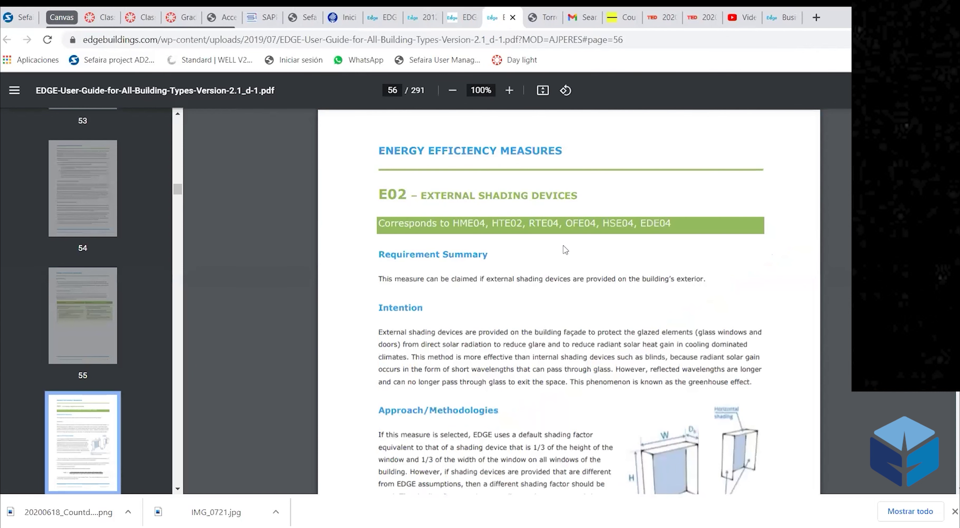
# Check the learning links on the EDGE Version 3.0 BETA user guide web page and return to the Version 2.1 guide through the OFE04 description
pyautogui.click(383, 17)
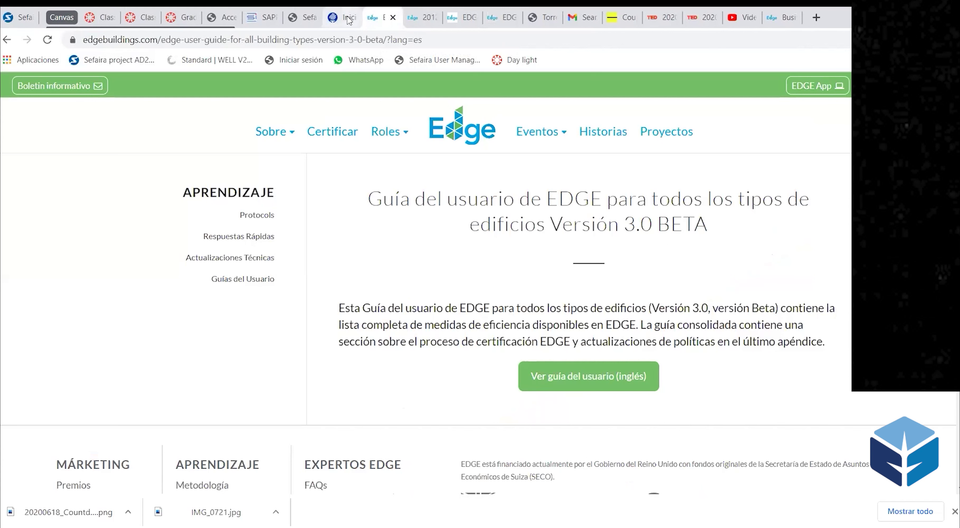
pyautogui.scroll(-5, 198, 376)
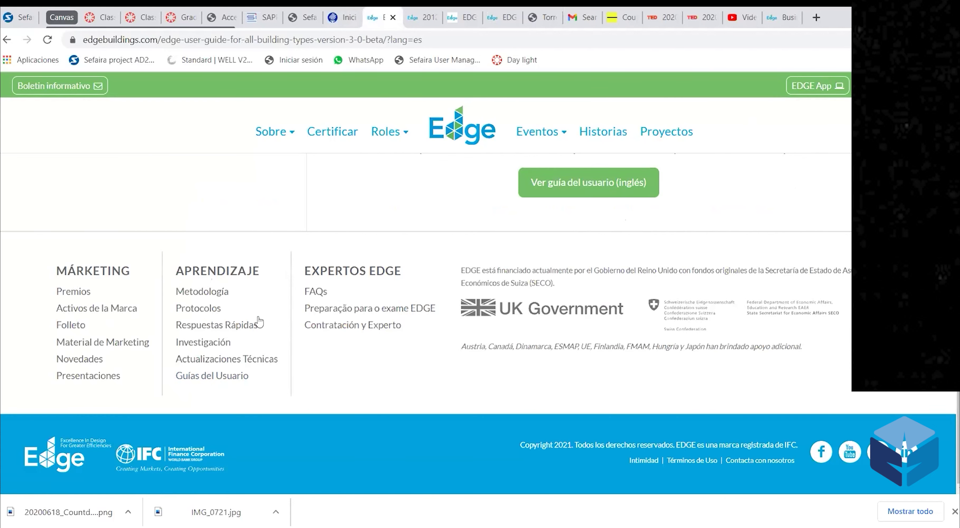
pyautogui.click(459, 18)
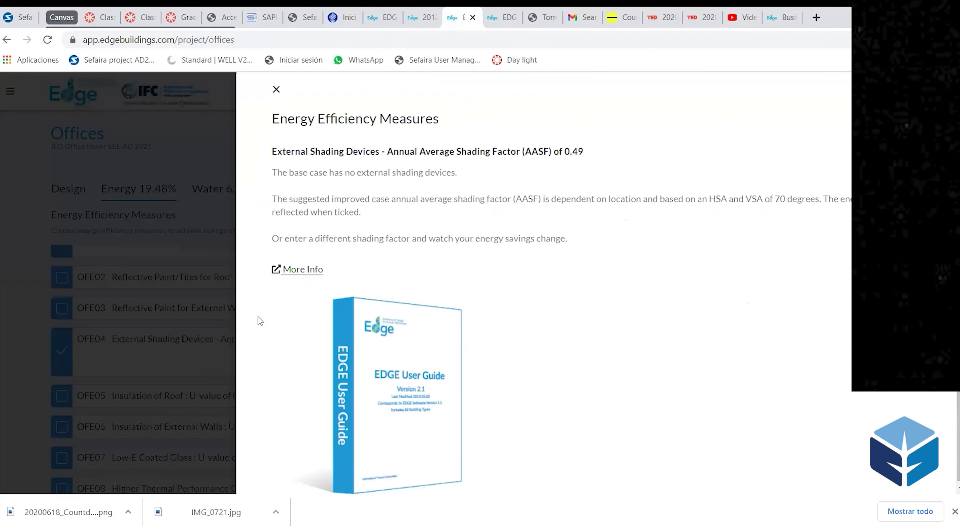
pyautogui.click(410, 401)
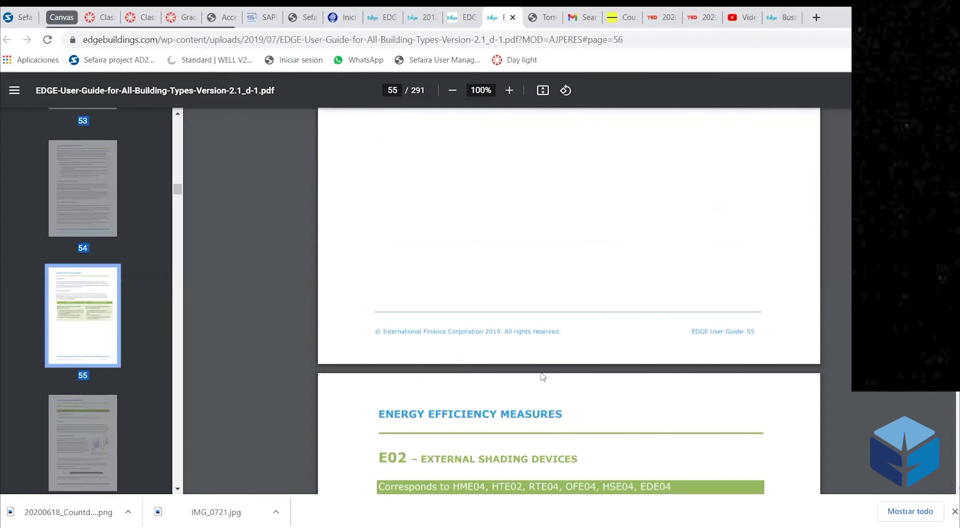
# Highlight the OFE04 code in the guide's E02 External Shading Devices section and read its intention and approach with the shading dimensions figure
pyautogui.scroll(-5, 543, 377)
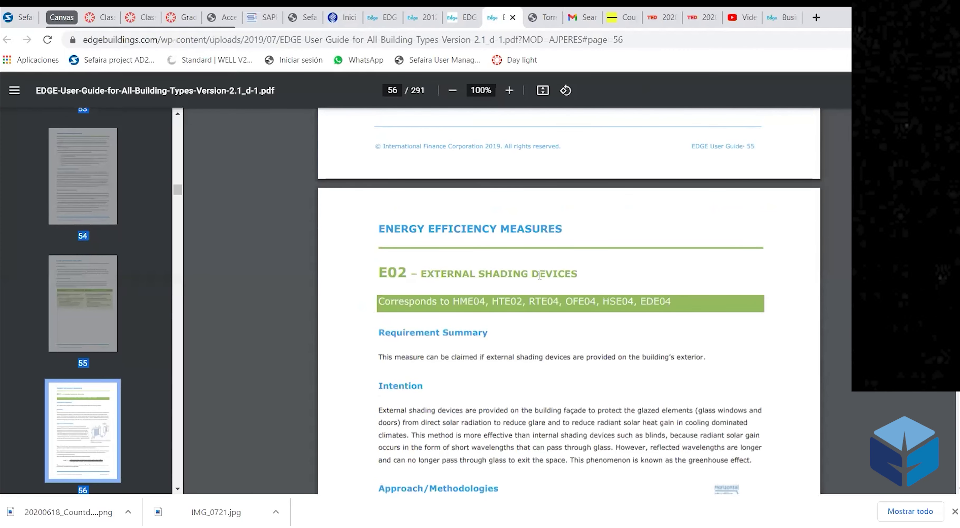
pyautogui.moveTo(444, 301); pyautogui.dragTo(486, 301)
pyautogui.moveTo(565, 301); pyautogui.dragTo(603, 301)
pyautogui.scroll(-3, 507, 264)
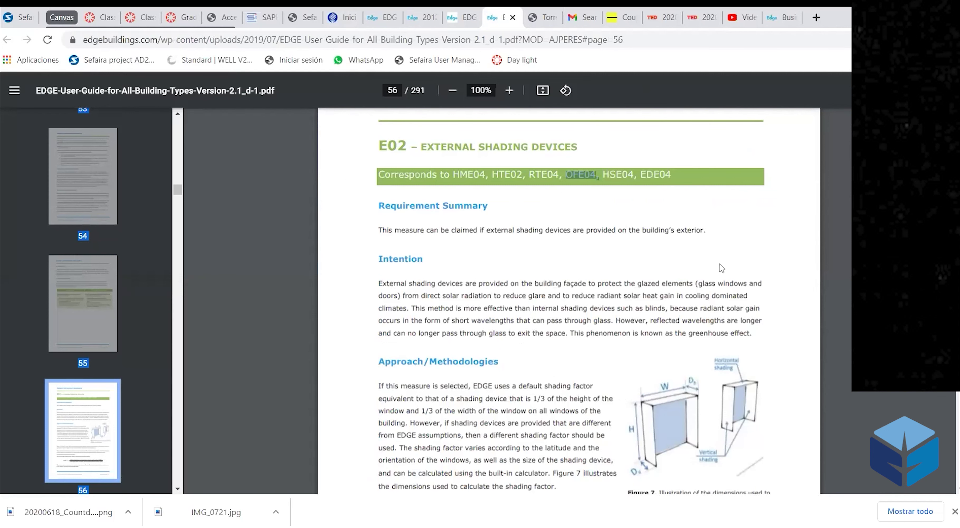
pyautogui.scroll(-2, 680, 367)
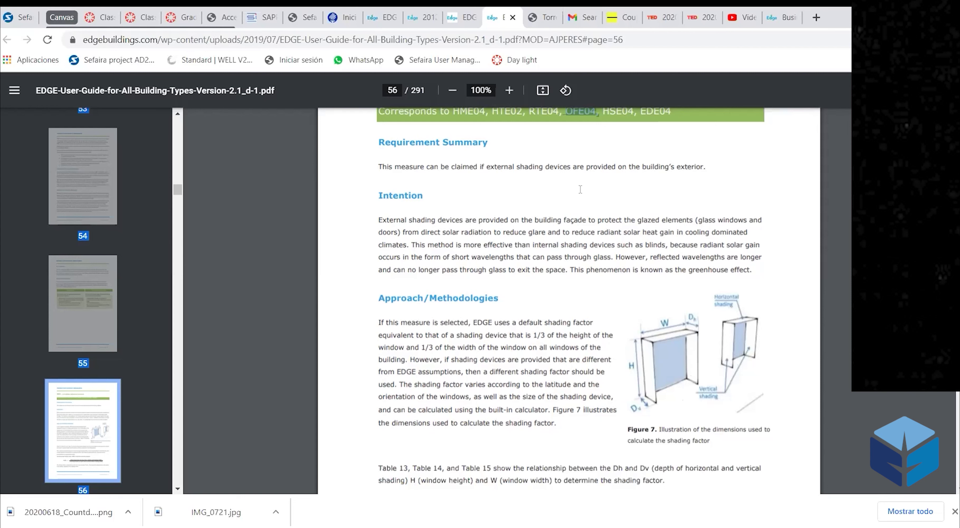
# Return to the Offices project, close the OFE04 measure description and reopen the measure's AASF calculator
pyautogui.click(416, 19)
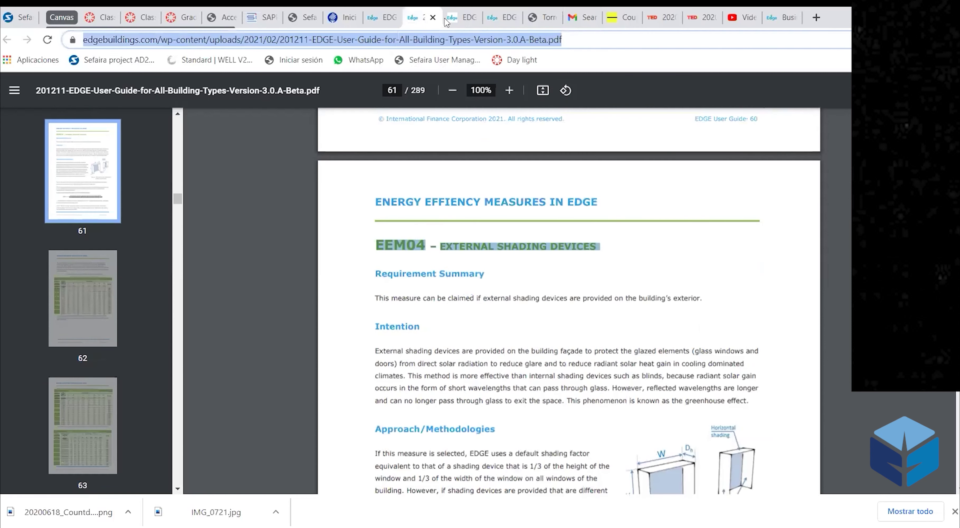
pyautogui.click(466, 20)
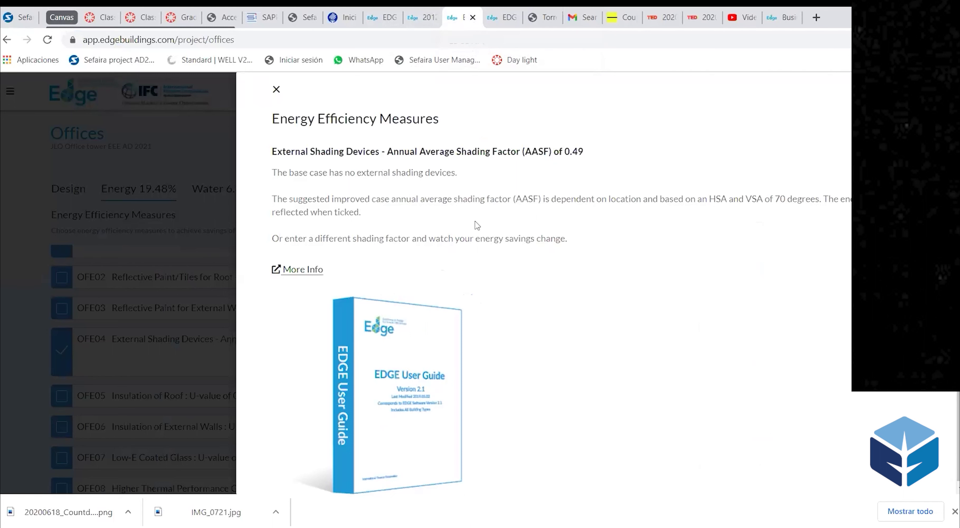
pyautogui.click(276, 90)
pyautogui.click(449, 343)
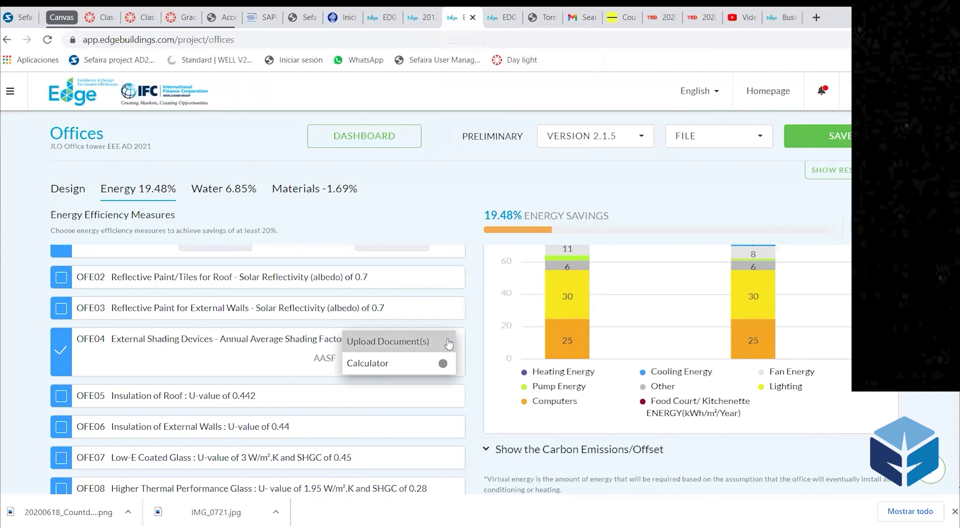
pyautogui.click(442, 364)
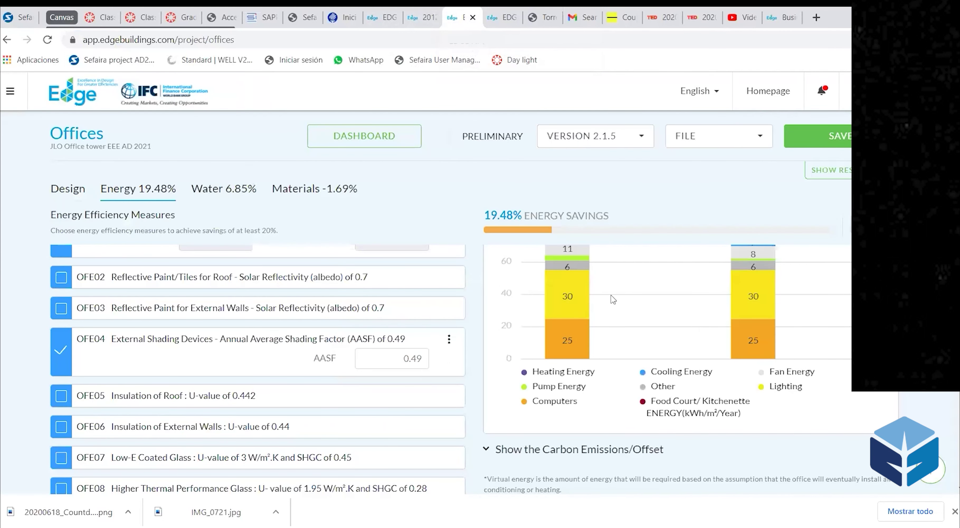
pyautogui.click(450, 340)
pyautogui.click(378, 363)
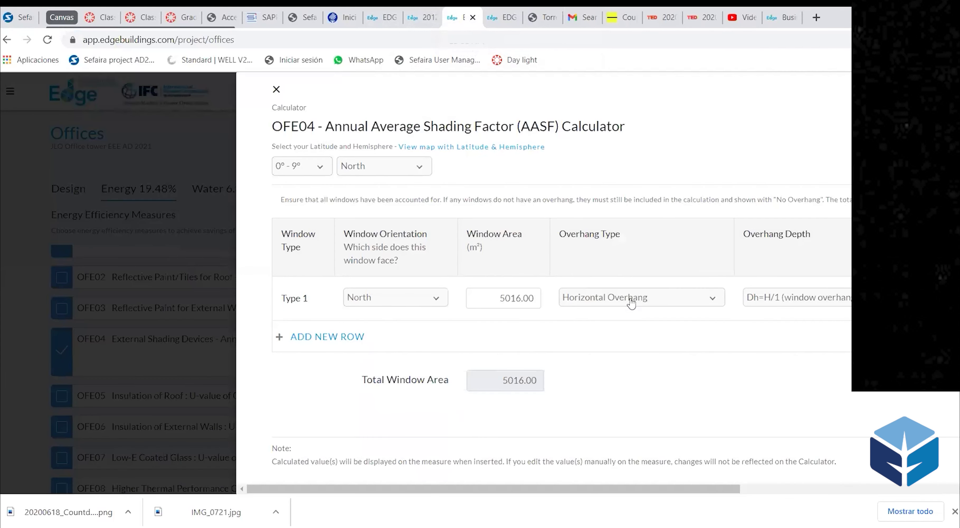
# Set window Type 1 to Horizontal Overhang with an overhang depth of Dh=H/4, consulting the guide's shading dimensions figure
pyautogui.click(631, 304)
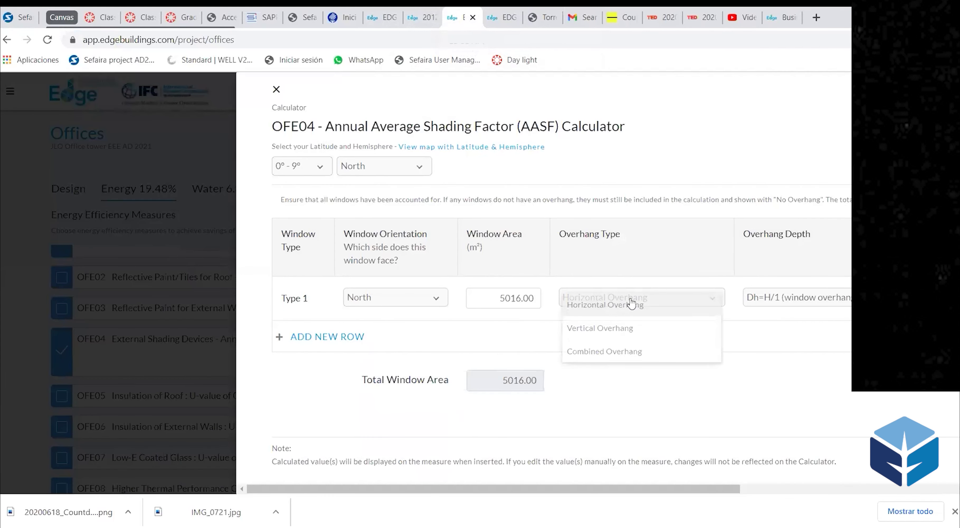
pyautogui.click(609, 312)
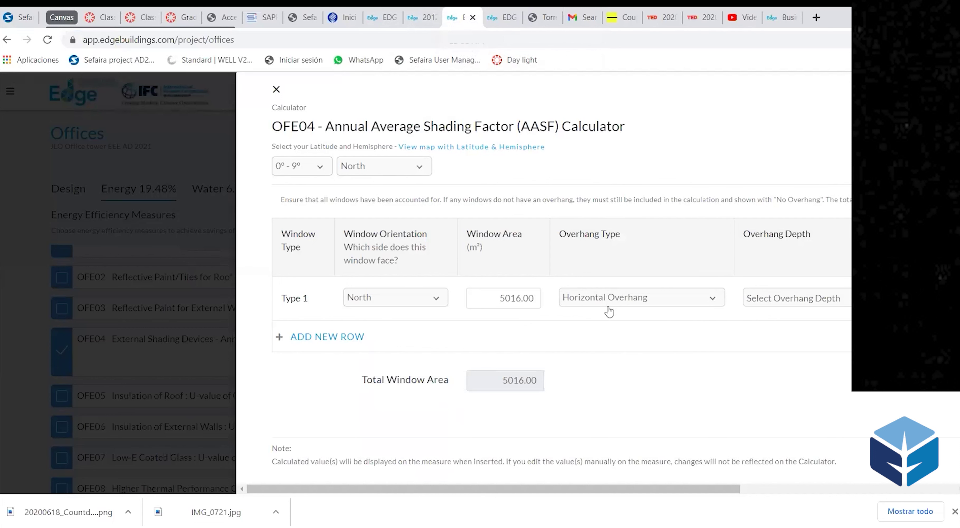
pyautogui.click(801, 303)
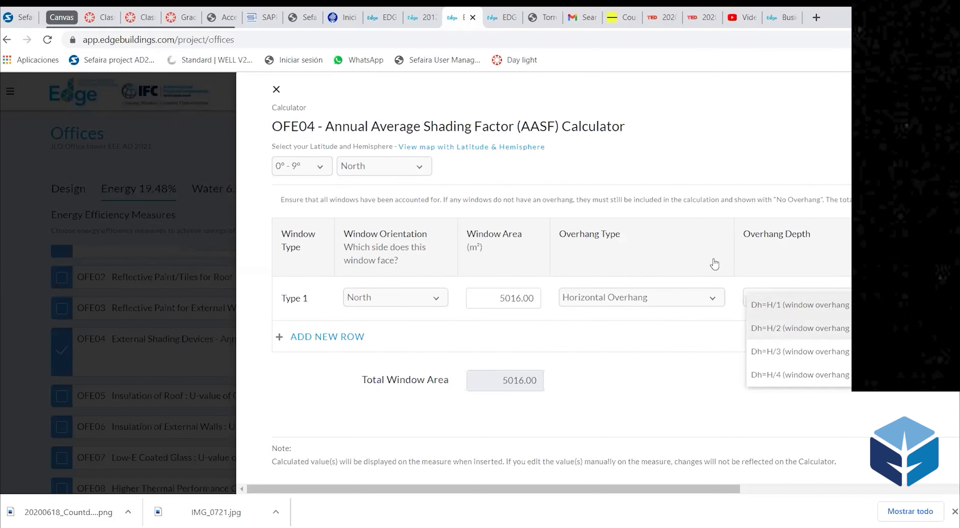
pyautogui.click(498, 25)
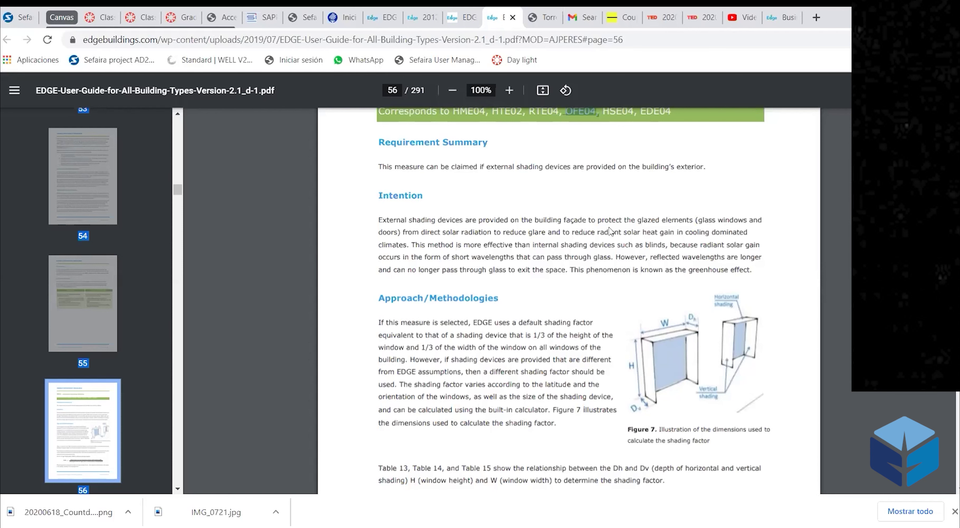
pyautogui.click(470, 20)
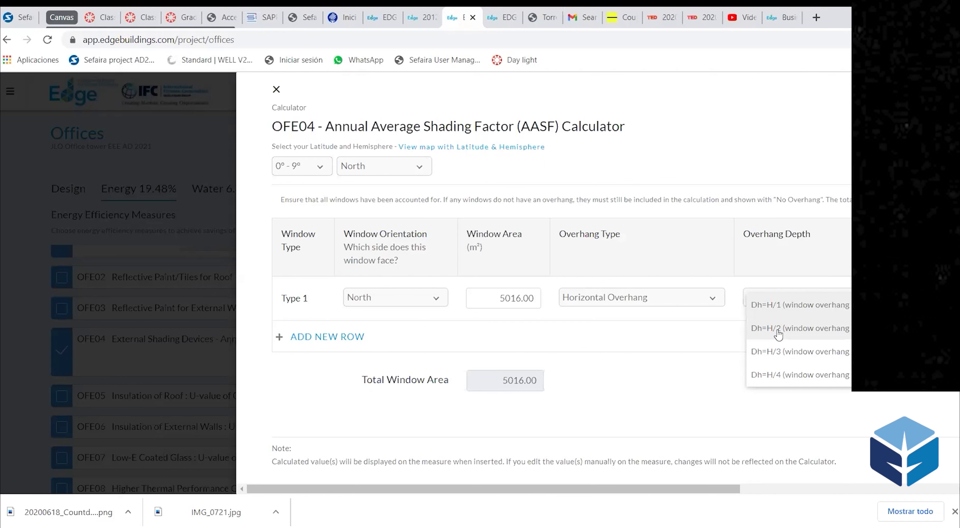
pyautogui.click(772, 376)
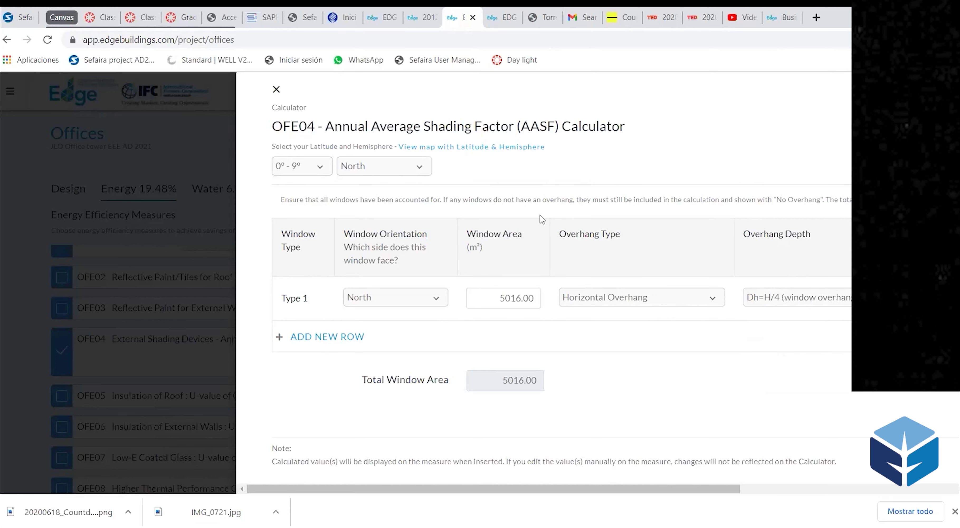
# Examine the EEM04 section of the Version 3.0.A Beta guide, highlighting both parts of the AASF equation's fraction and revisiting the shading dimensions figure
pyautogui.click(413, 19)
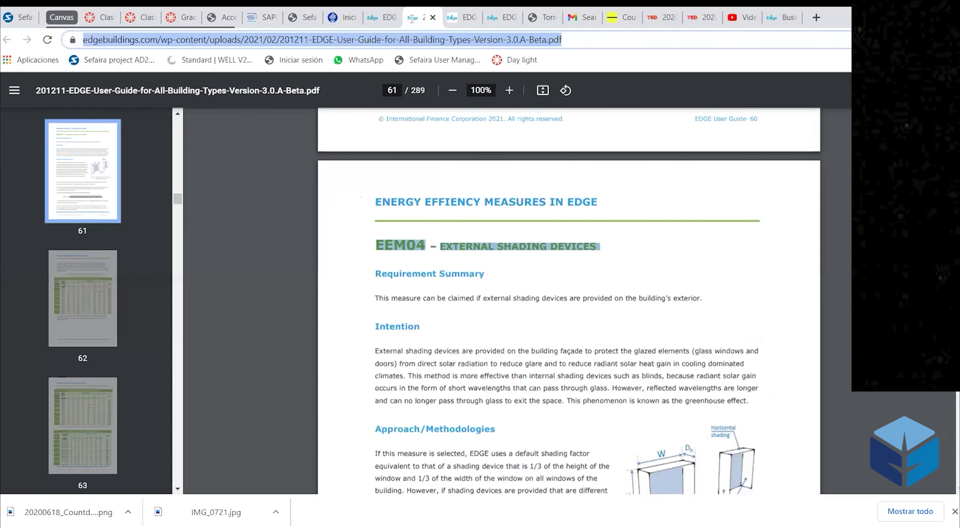
pyautogui.scroll(-5, 645, 283)
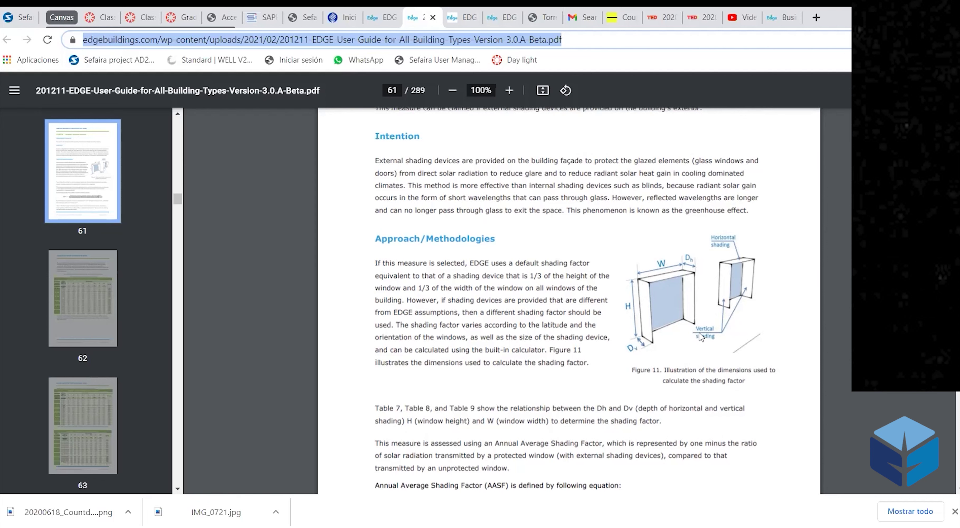
pyautogui.scroll(-5, 701, 337)
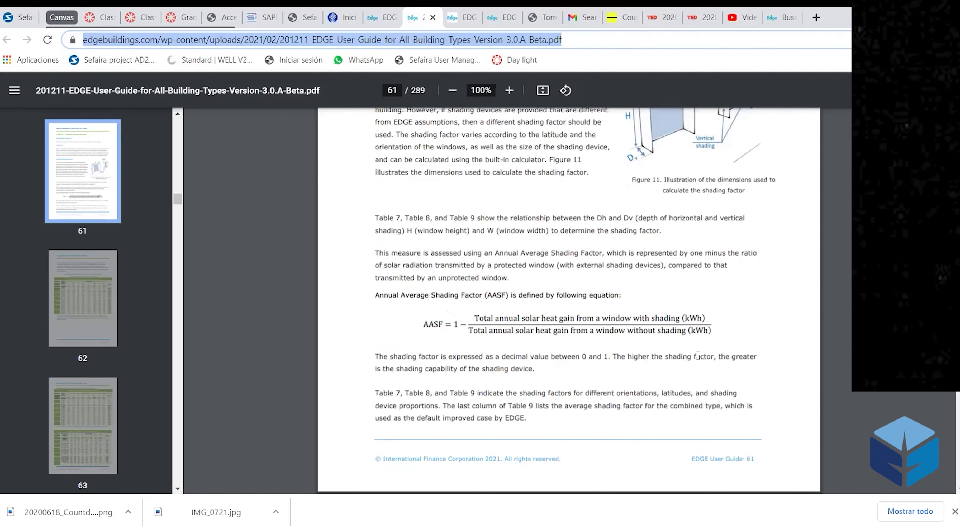
pyautogui.scroll(2, 698, 355)
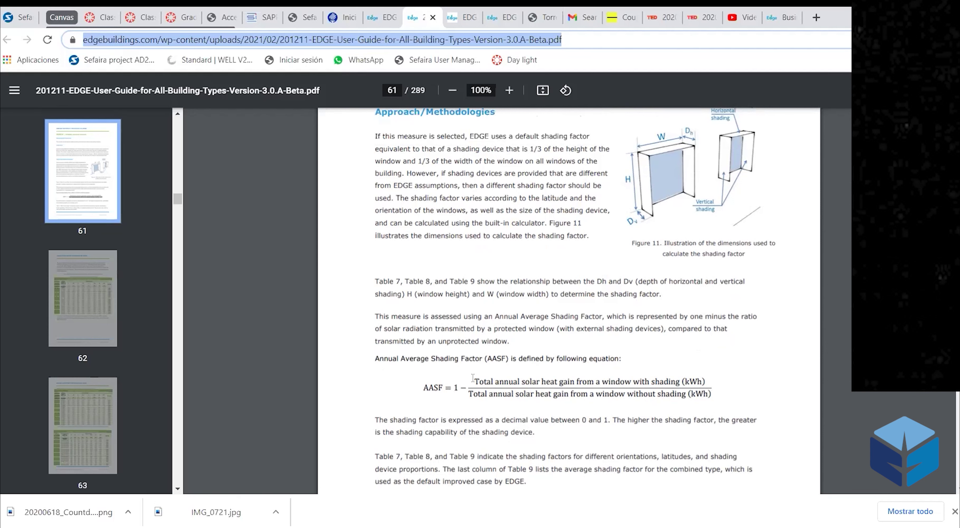
pyautogui.moveTo(472, 378); pyautogui.dragTo(713, 379)
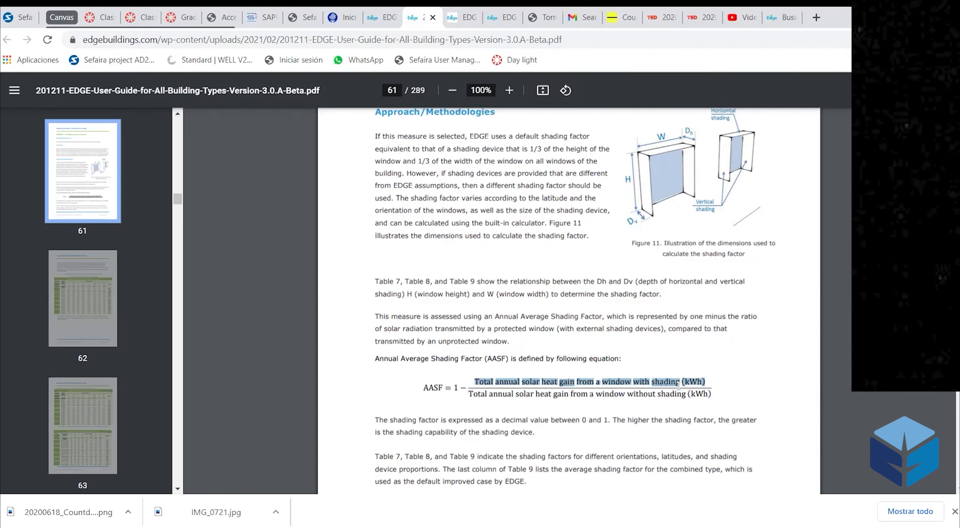
pyautogui.moveTo(468, 394); pyautogui.dragTo(724, 393)
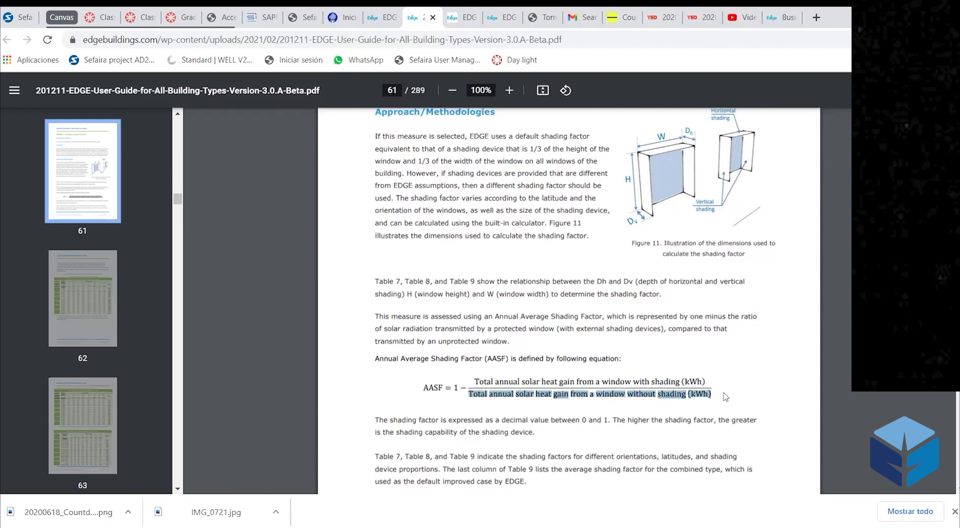
pyautogui.scroll(5, 720, 355)
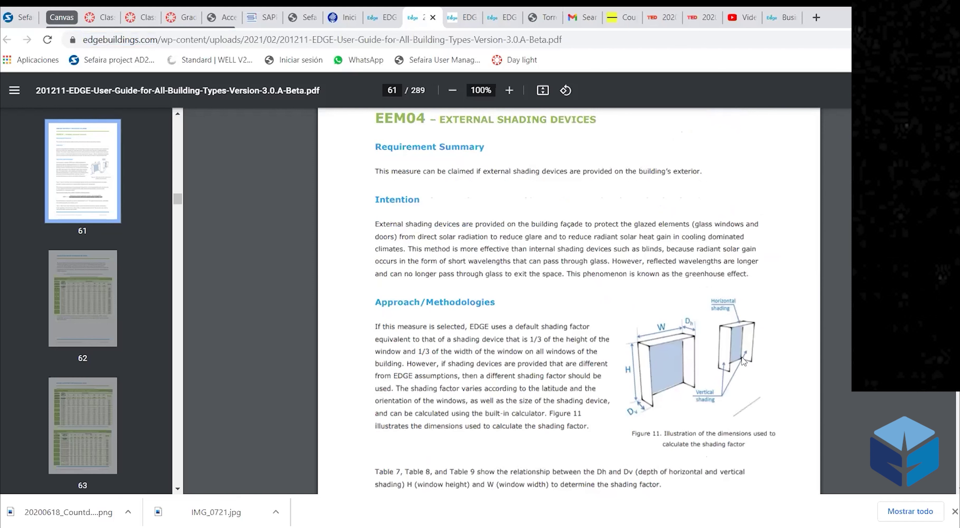
# Return to the Offices project, close the AASF calculator and select the AASF value of measure OFE04
pyautogui.scroll(1, 568, 388)
pyautogui.scroll(1, 568, 387)
pyautogui.scroll(-1, 511, 289)
pyautogui.click(391, 19)
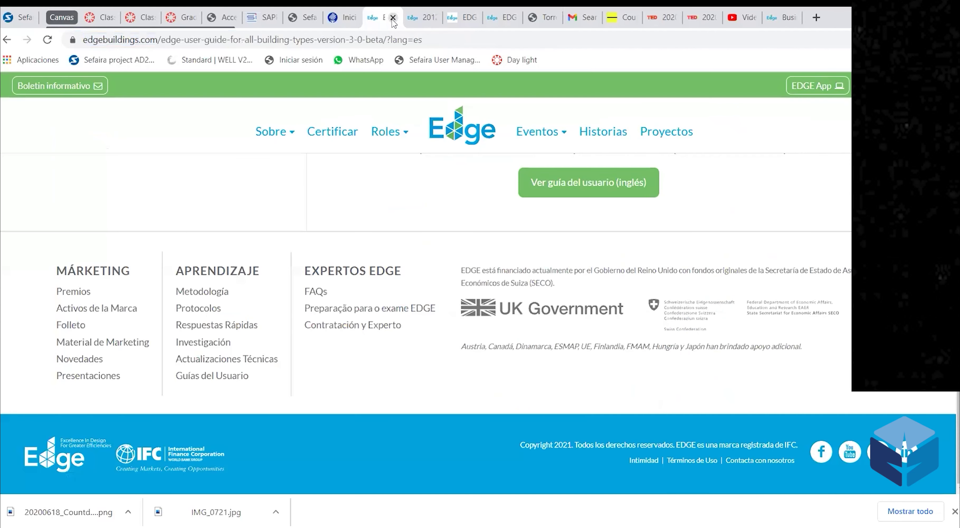
pyautogui.click(460, 27)
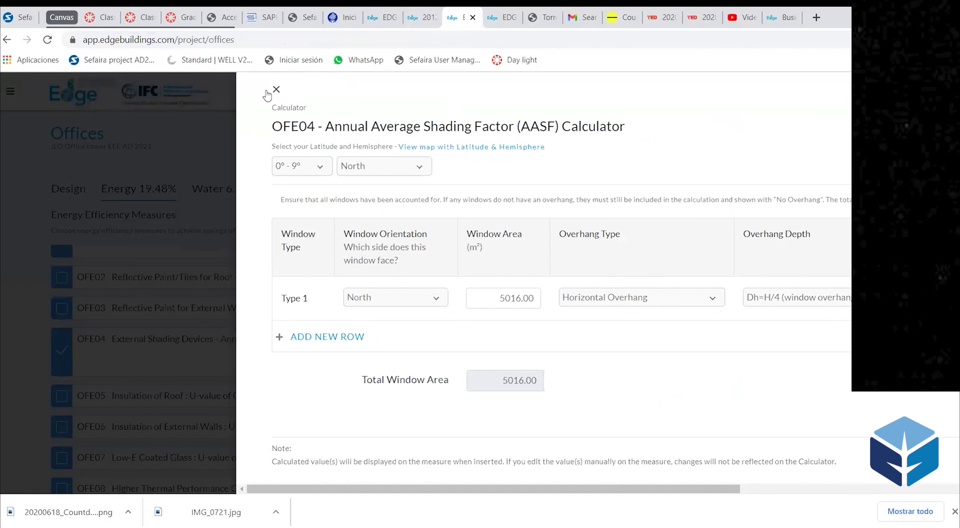
pyautogui.click(276, 90)
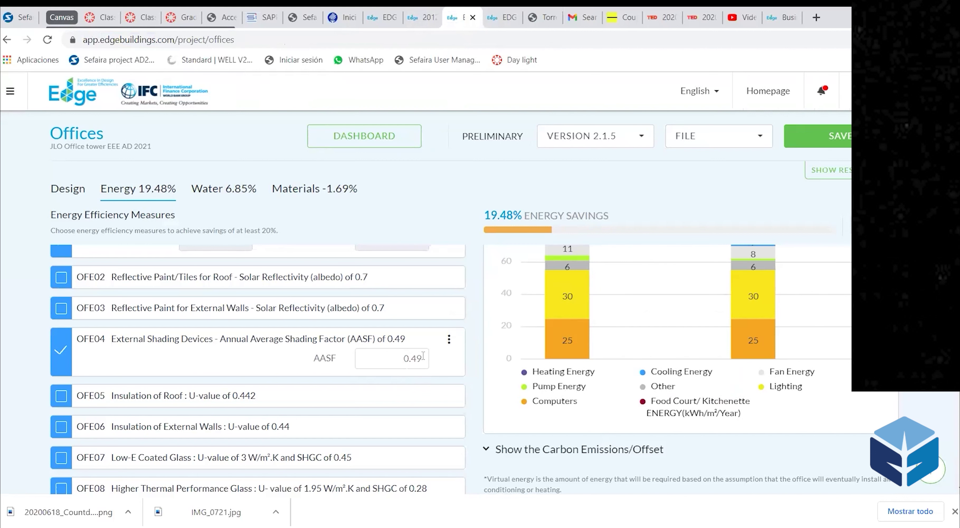
pyautogui.moveTo(401, 359); pyautogui.dragTo(428, 360)
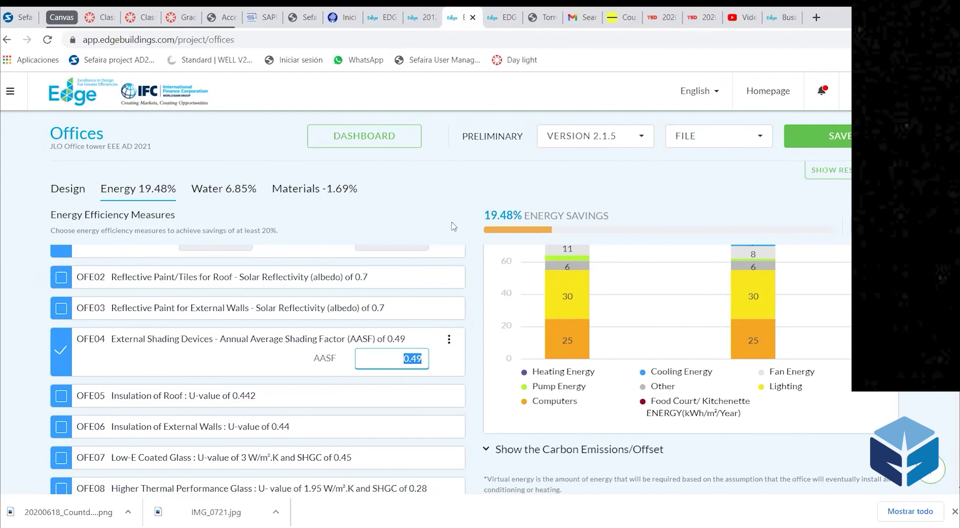
# Examine Table 13 of horizontal shading factors in the Version 2.1 guide, highlighting its hemisphere and latitude headings
pyautogui.click(496, 22)
pyautogui.scroll(-10, 468, 318)
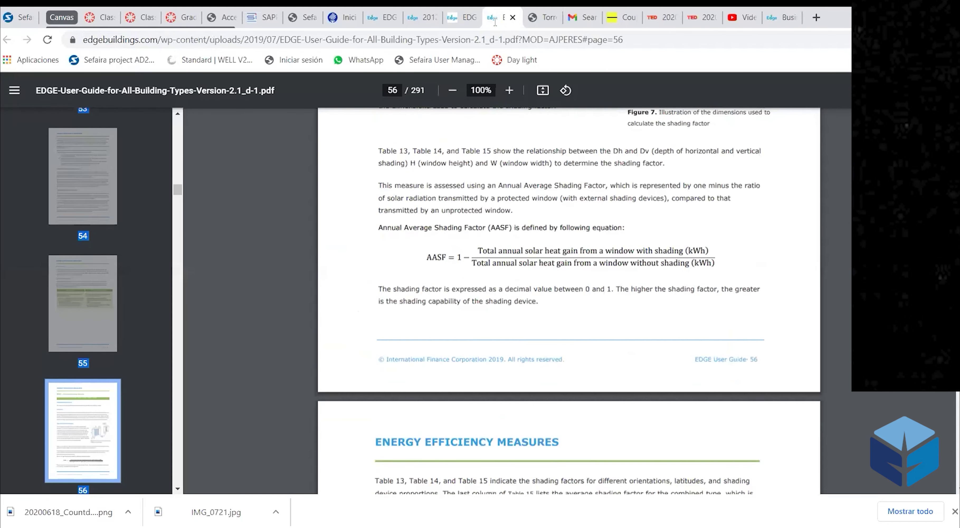
pyautogui.scroll(-2, 467, 317)
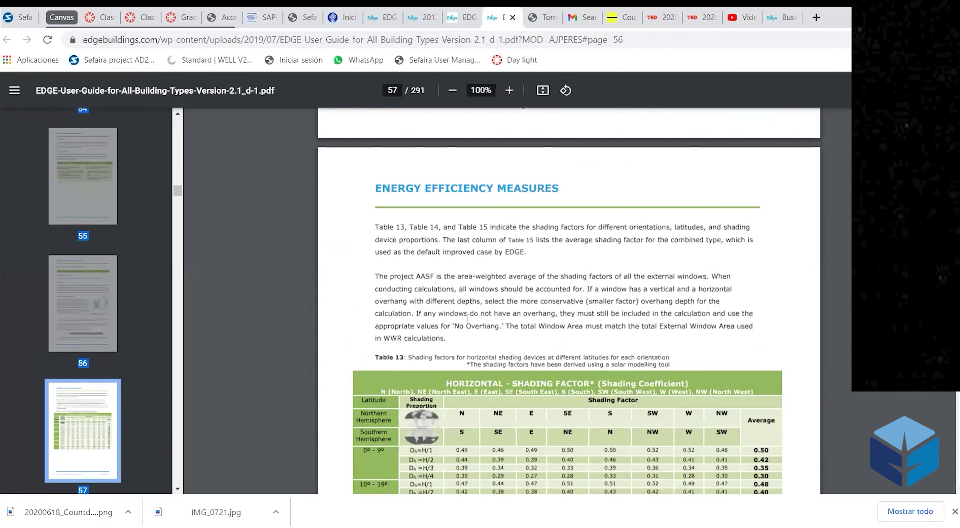
pyautogui.scroll(-5, 468, 318)
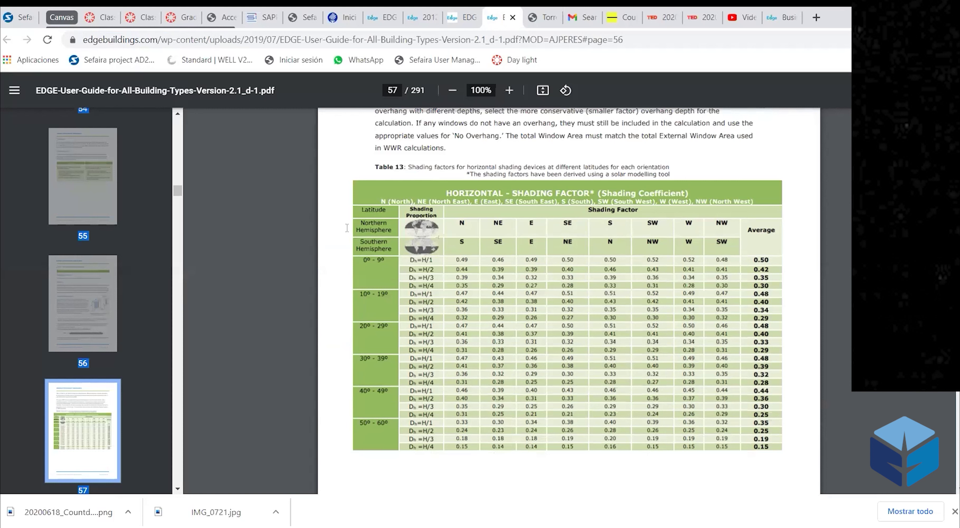
pyautogui.moveTo(382, 223); pyautogui.dragTo(394, 254)
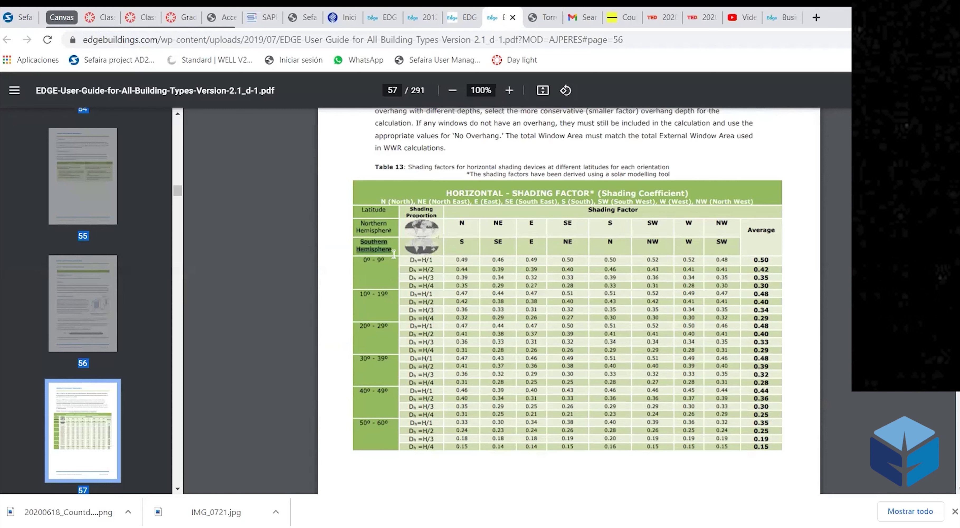
pyautogui.click(389, 213)
pyautogui.moveTo(375, 205); pyautogui.dragTo(354, 206)
pyautogui.click(396, 212)
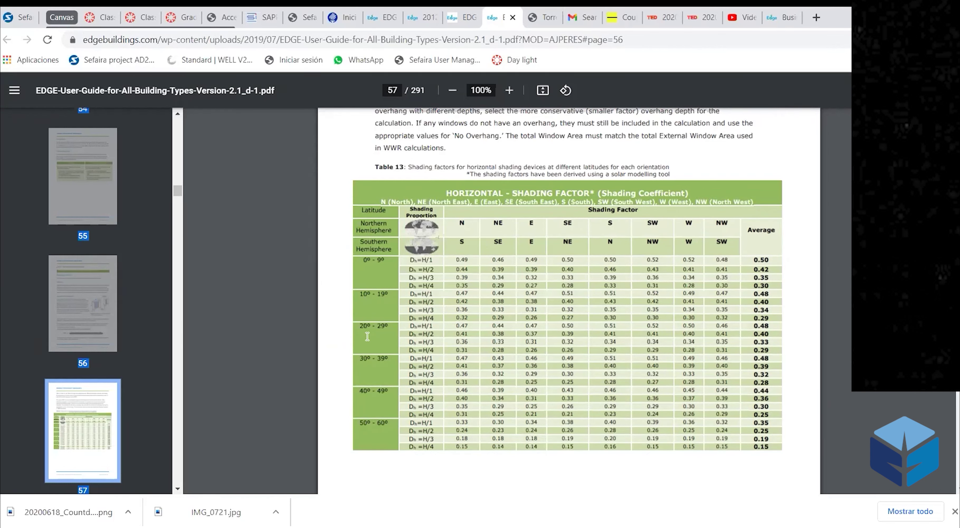
# Look up the north-facing shading factor for Dh=H/1 at 20º - 29º latitude in the Northern Hemisphere, highlighting the matching Table 13 entries
pyautogui.moveTo(360, 326); pyautogui.dragTo(395, 326)
pyautogui.moveTo(364, 220); pyautogui.dragTo(393, 233)
pyautogui.click(459, 242)
pyautogui.moveTo(455, 324); pyautogui.dragTo(478, 326)
pyautogui.moveTo(433, 326); pyautogui.dragTo(410, 327)
pyautogui.moveTo(471, 325); pyautogui.dragTo(455, 326)
# Examine Table 14 for vertical and Table 15 for combined shading factors, highlighting the word COMBINED in the latter's title
pyautogui.scroll(-10, 597, 355)
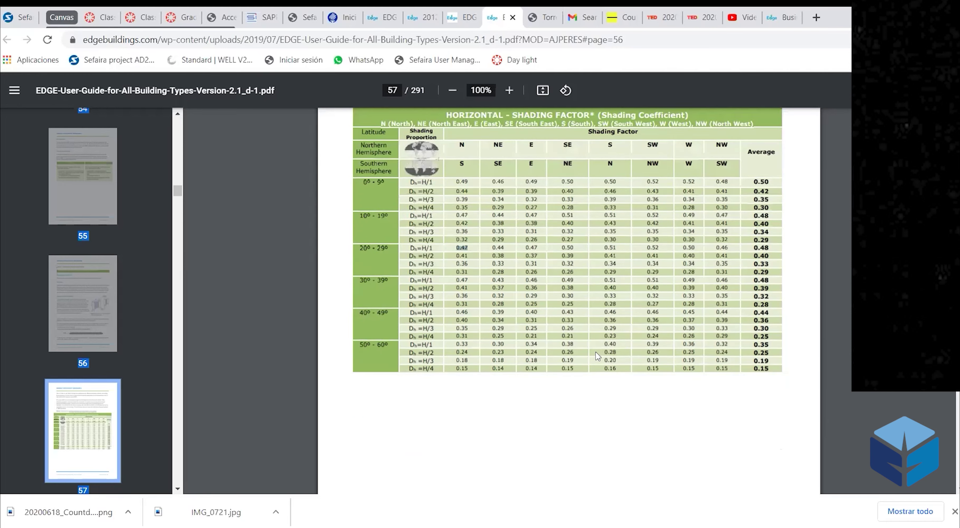
pyautogui.scroll(-1, 470, 209)
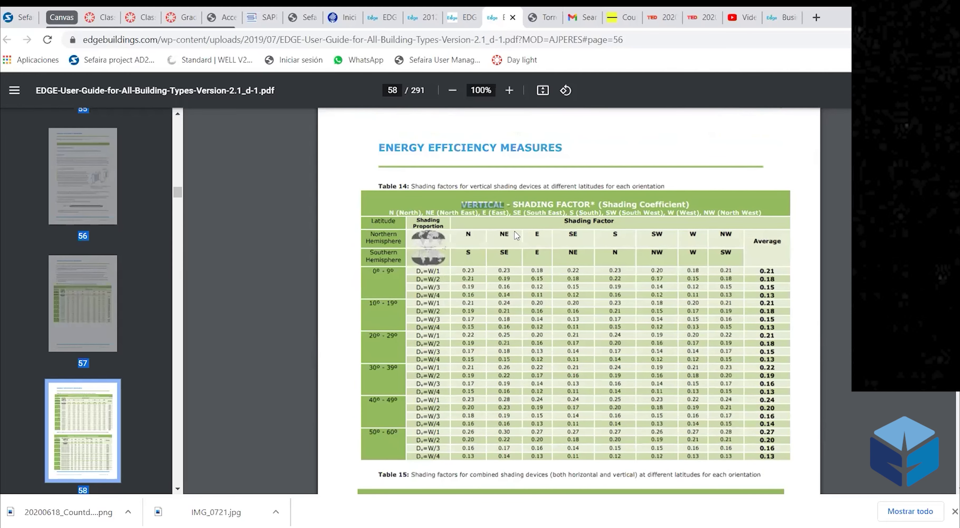
pyautogui.scroll(-2, 525, 309)
pyautogui.scroll(-4, 525, 308)
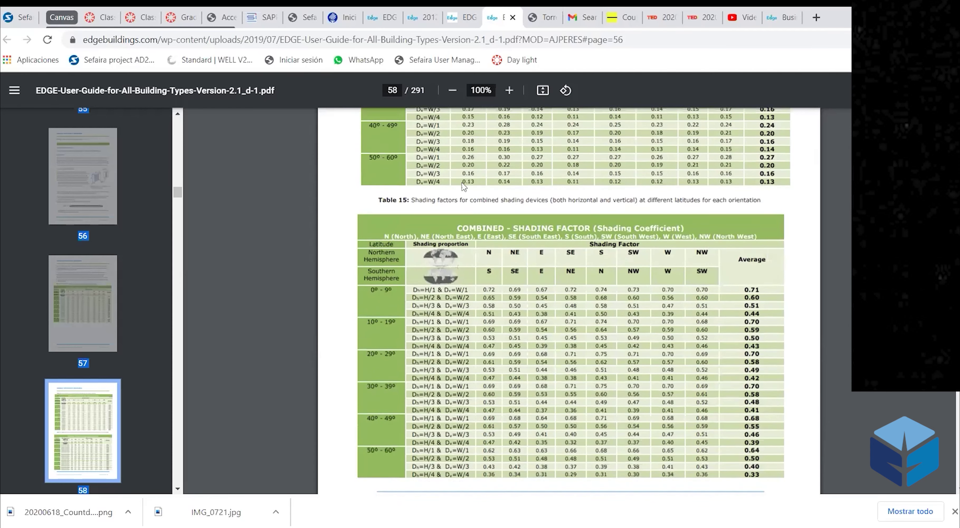
pyautogui.moveTo(460, 182); pyautogui.dragTo(511, 181)
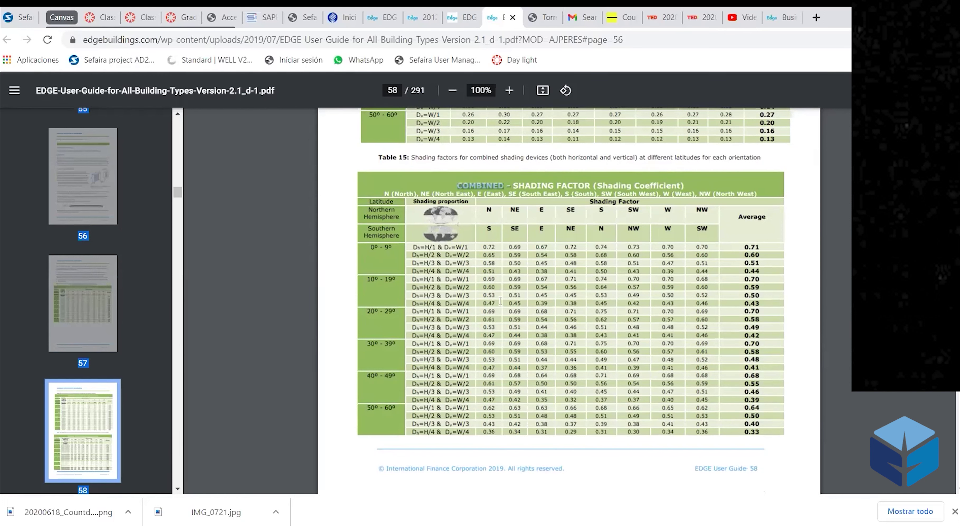
# Read the guide's Table 16 shading device types, Table 17 orientation strategies and the worked example for an Istanbul office building
pyautogui.scroll(-4, 501, 303)
pyautogui.scroll(-4, 504, 310)
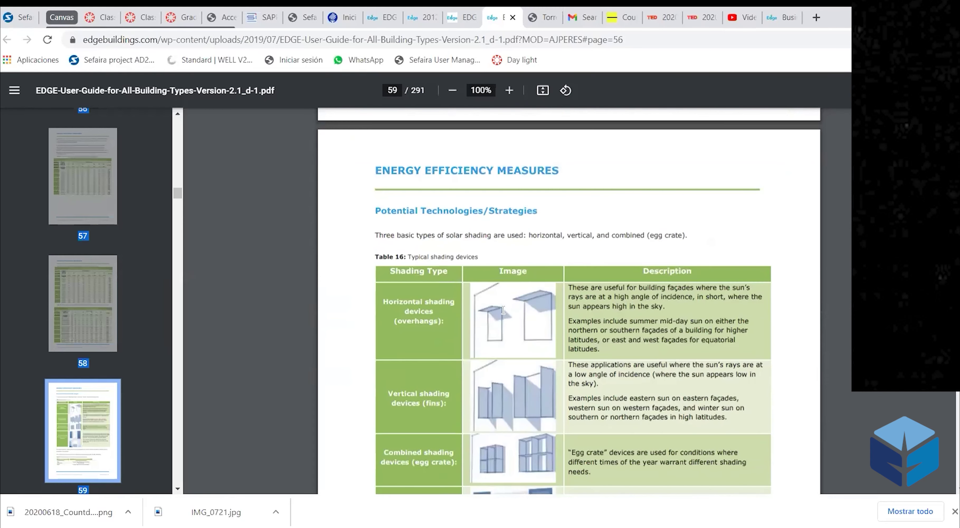
pyautogui.scroll(-2, 503, 311)
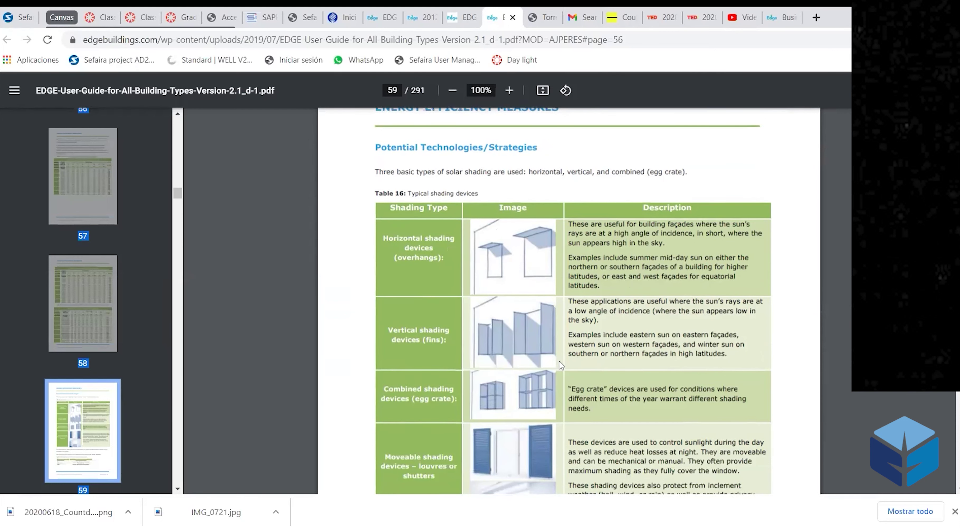
pyautogui.scroll(-1, 559, 360)
pyautogui.scroll(-7, 559, 360)
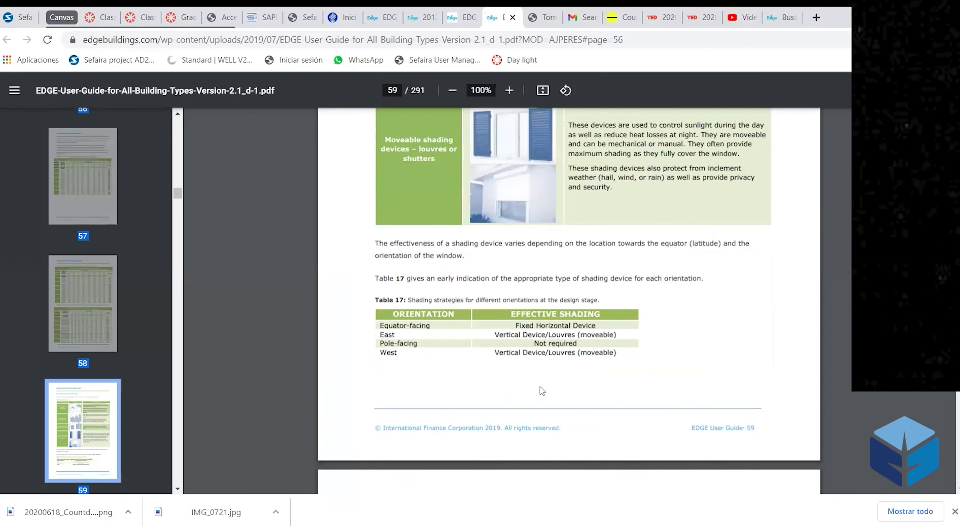
pyautogui.scroll(-6, 542, 390)
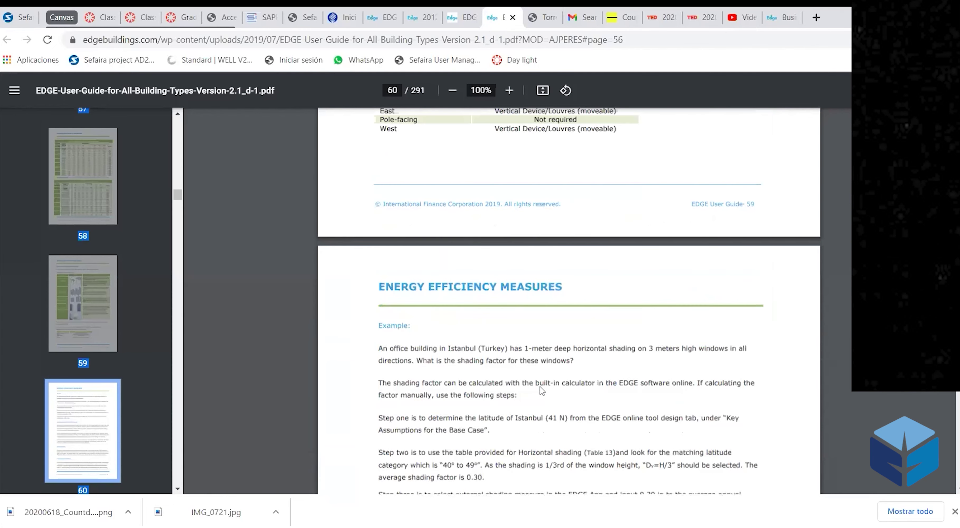
pyautogui.scroll(-2, 542, 391)
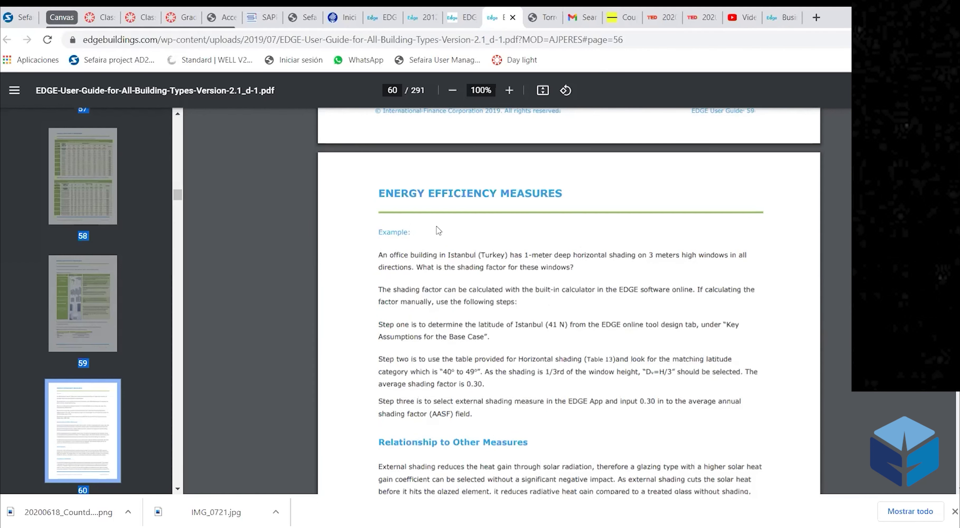
# Glance at the Torre Bansí project page, return to the Offices project and save it
pyautogui.click(406, 19)
pyautogui.click(381, 11)
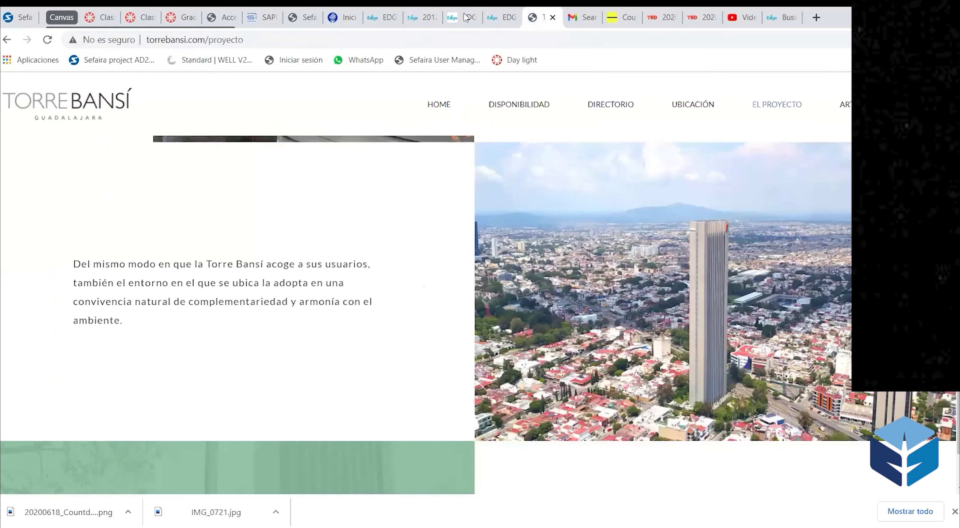
pyautogui.click(546, 17)
pyautogui.click(466, 19)
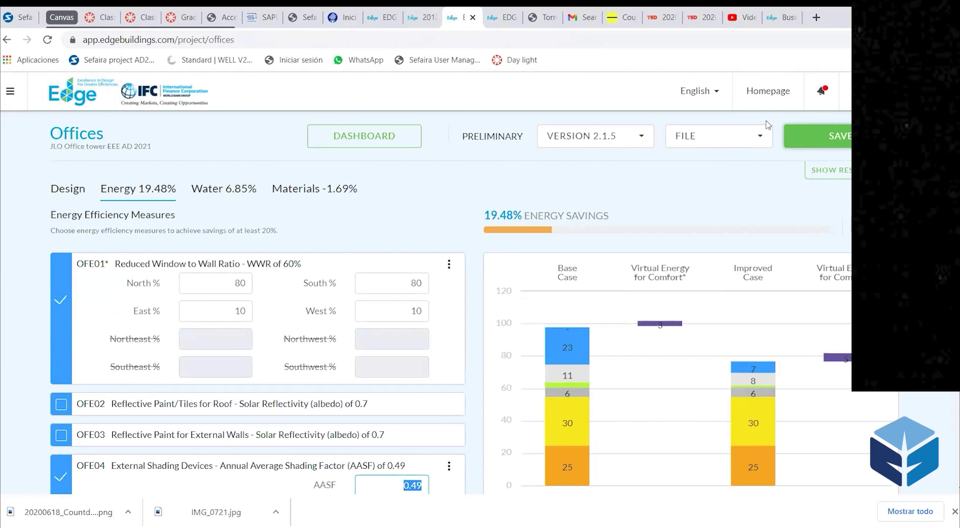
pyautogui.click(825, 136)
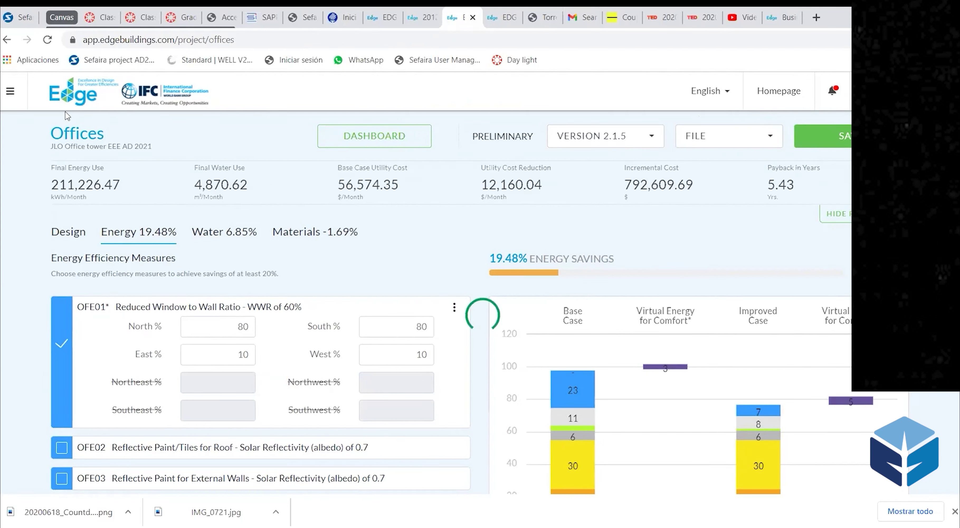
pyautogui.click(8, 94)
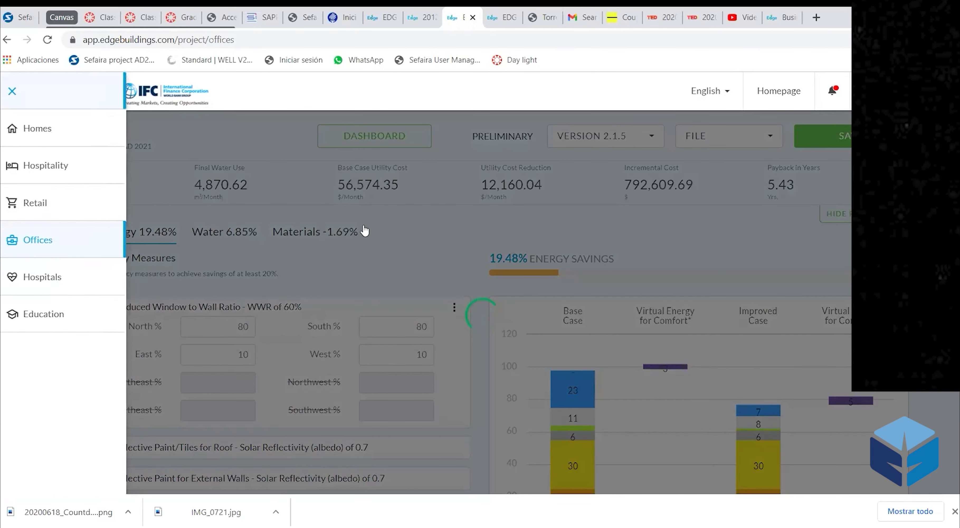
pyautogui.click(12, 91)
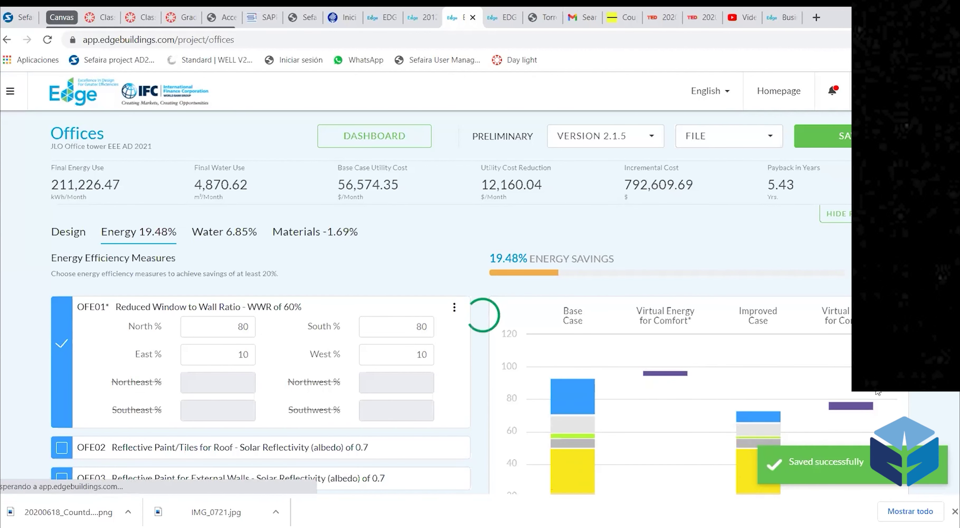
# Open the Share Subproject form for the office tower, select its email field and close the form without sharing
pyautogui.scroll(-10, 879, 396)
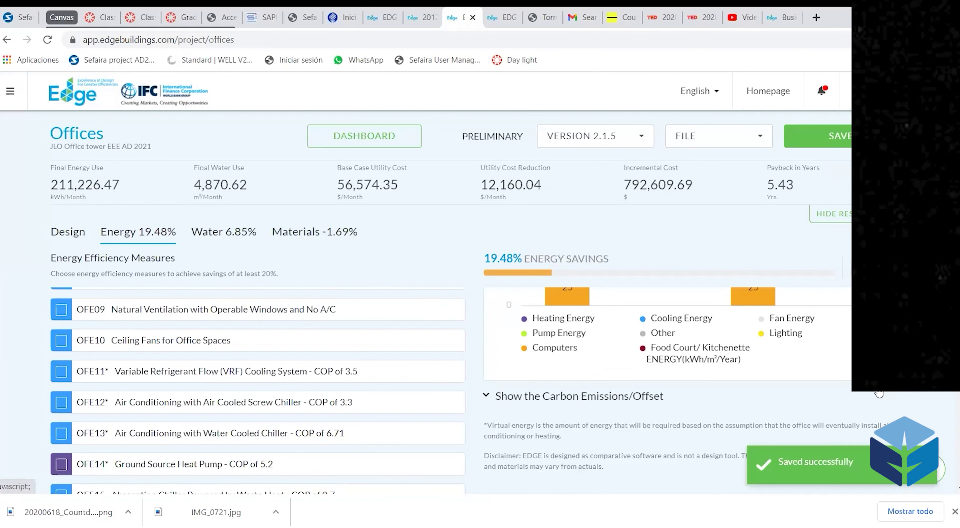
pyautogui.scroll(-10, 879, 396)
pyautogui.scroll(-10, 879, 394)
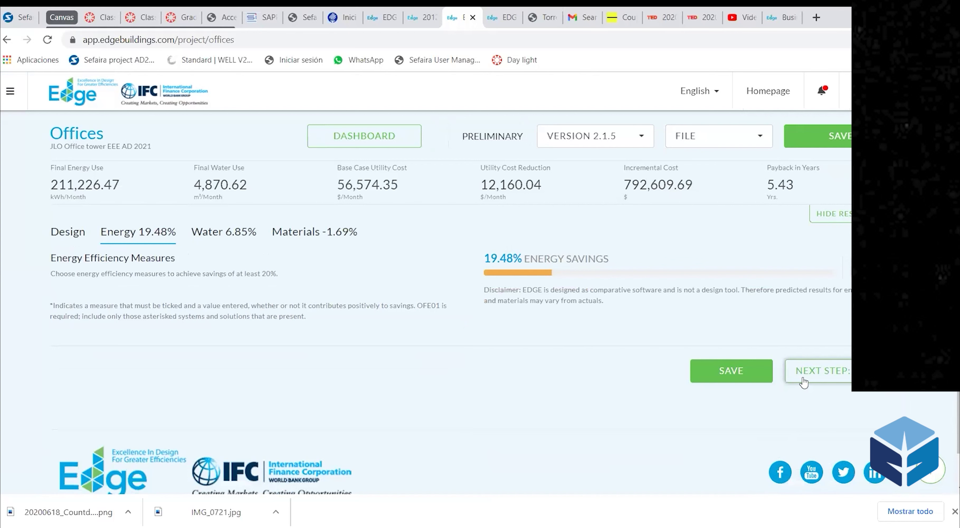
pyautogui.click(720, 139)
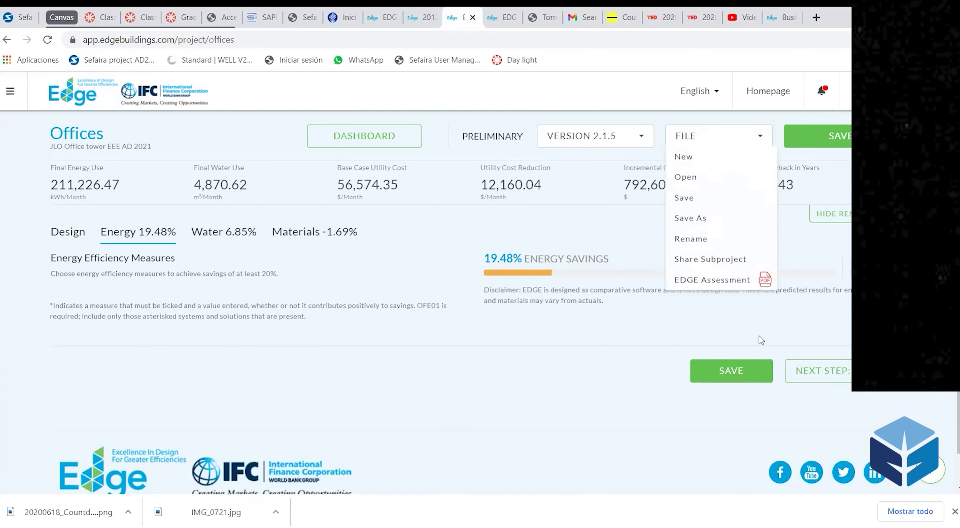
pyautogui.click(728, 258)
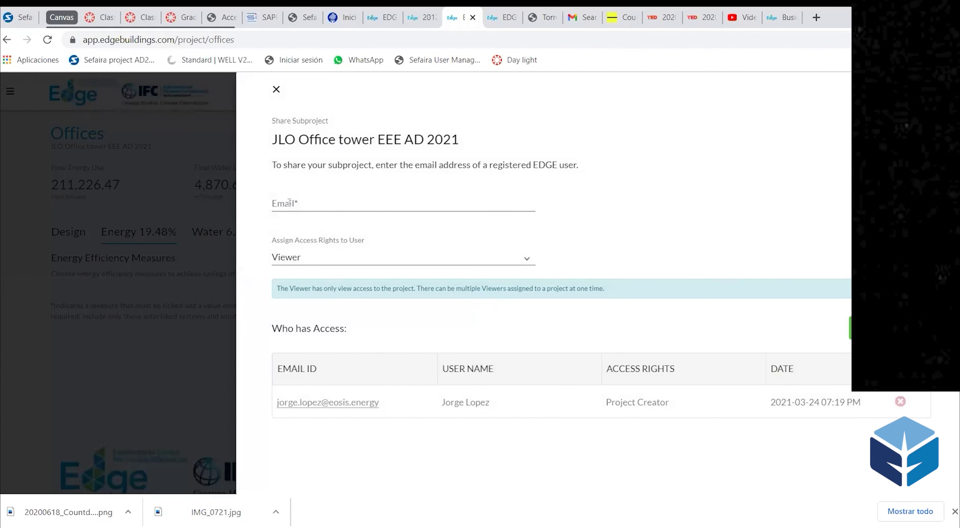
pyautogui.click(289, 203)
pyautogui.press('Escape')
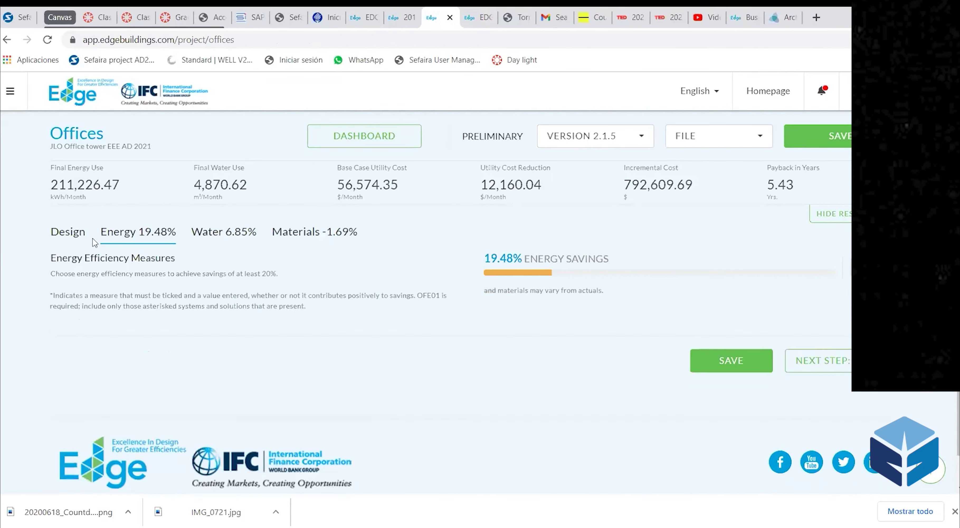
# Review the Energy Efficiency Measures from OFE23 back to OFE01 and compare the base and improved cases in the chart
pyautogui.scroll(10, 405, 350)
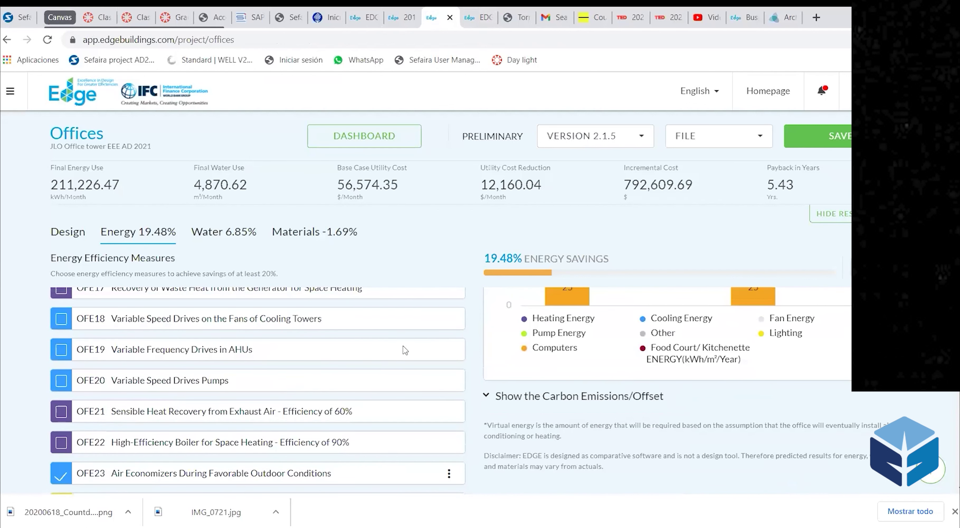
pyautogui.scroll(10, 333, 351)
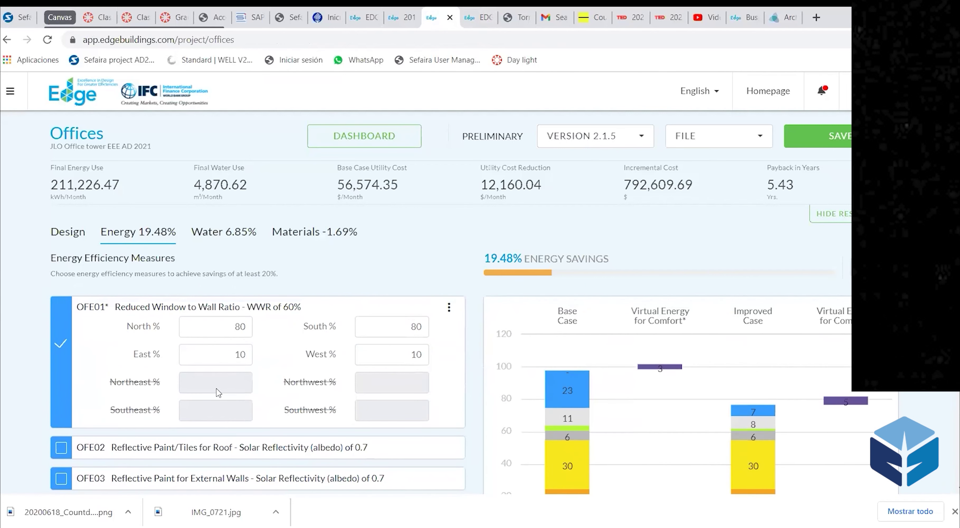
pyautogui.scroll(-3, 220, 392)
pyautogui.scroll(3, 217, 392)
pyautogui.scroll(-1, 229, 390)
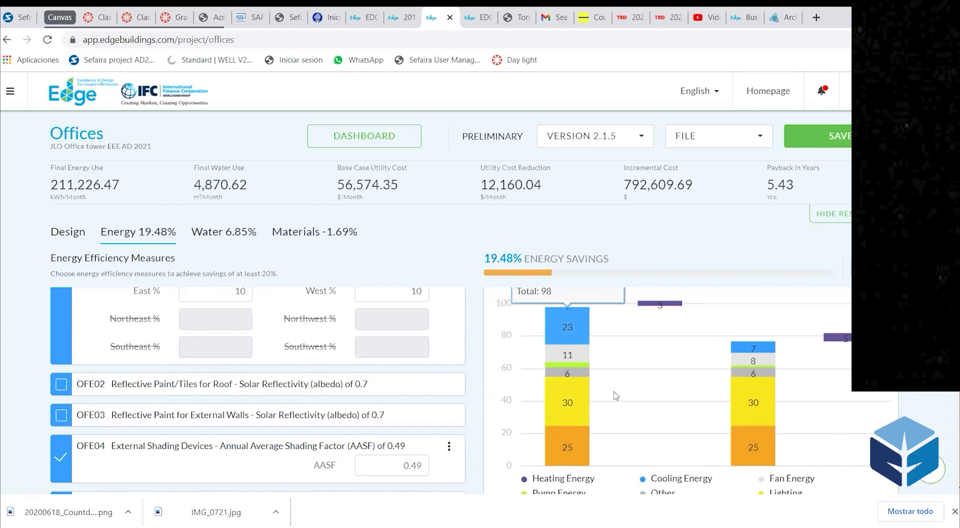
# Try out the OFE02 Reflective Paint/Tiles for Roof measure, deselect it again and look over the measures around OFE04 to OFE12
pyautogui.click(62, 390)
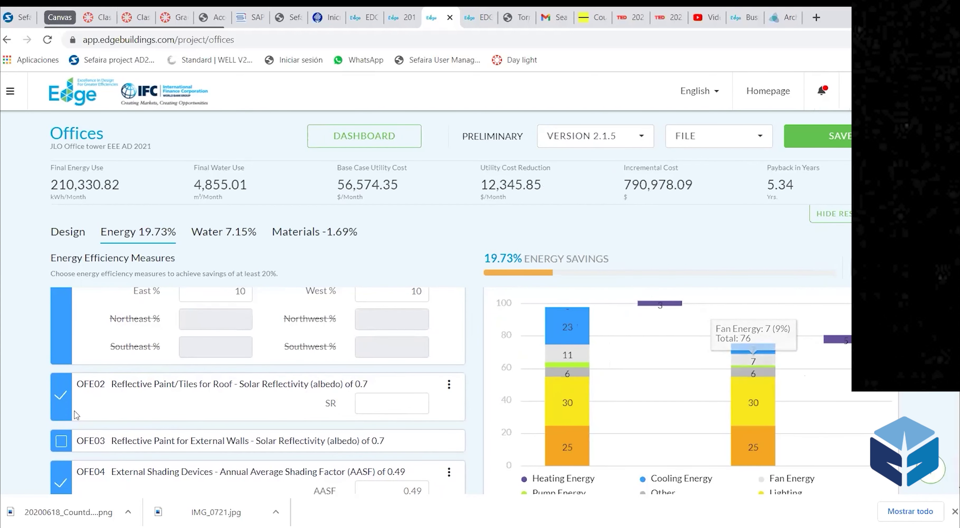
pyautogui.click(57, 398)
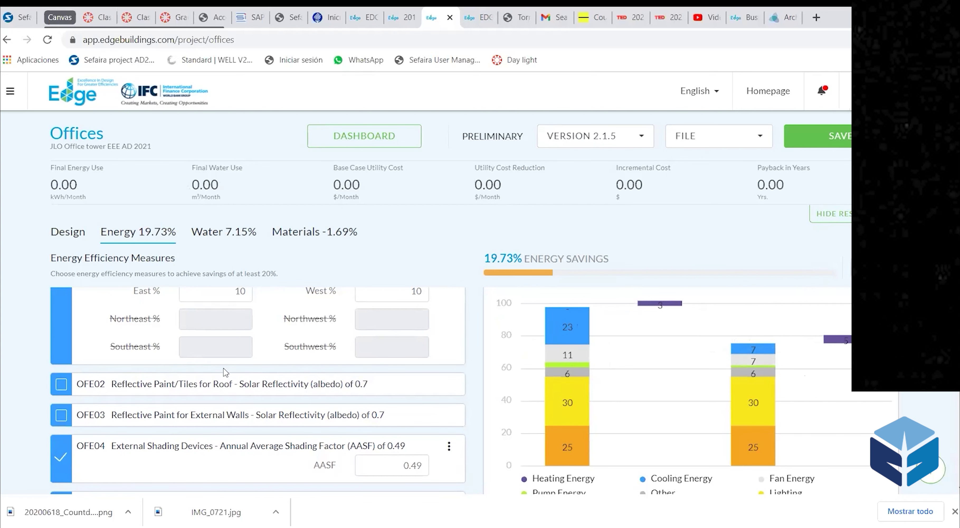
pyautogui.scroll(-10, 229, 429)
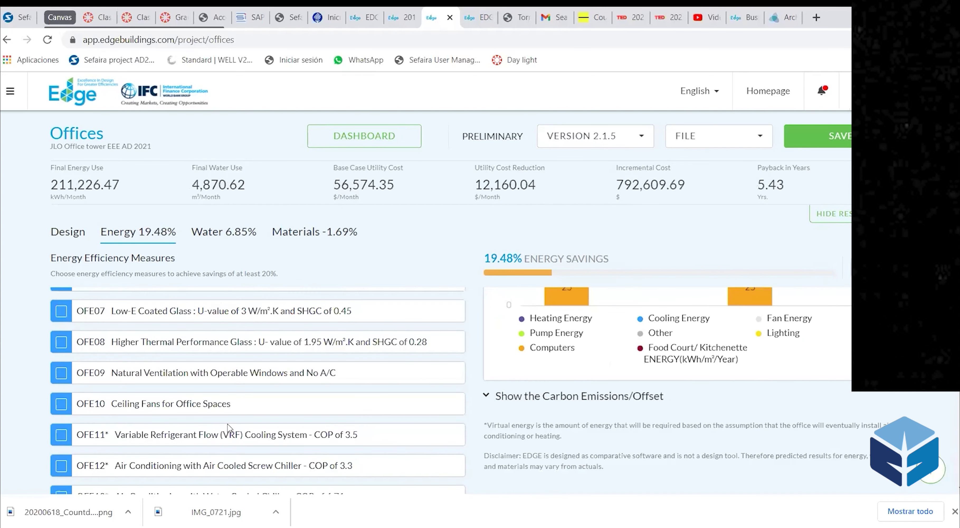
pyautogui.scroll(8, 229, 429)
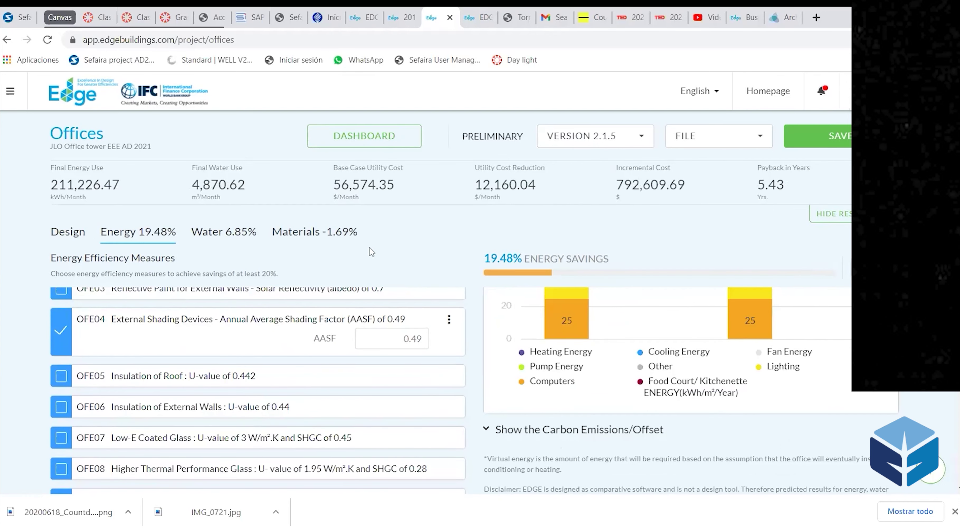
# Look back through the EDGE User Guide's shading factor and window-to-wall ratio pages and return to the Offices project
pyautogui.click(472, 19)
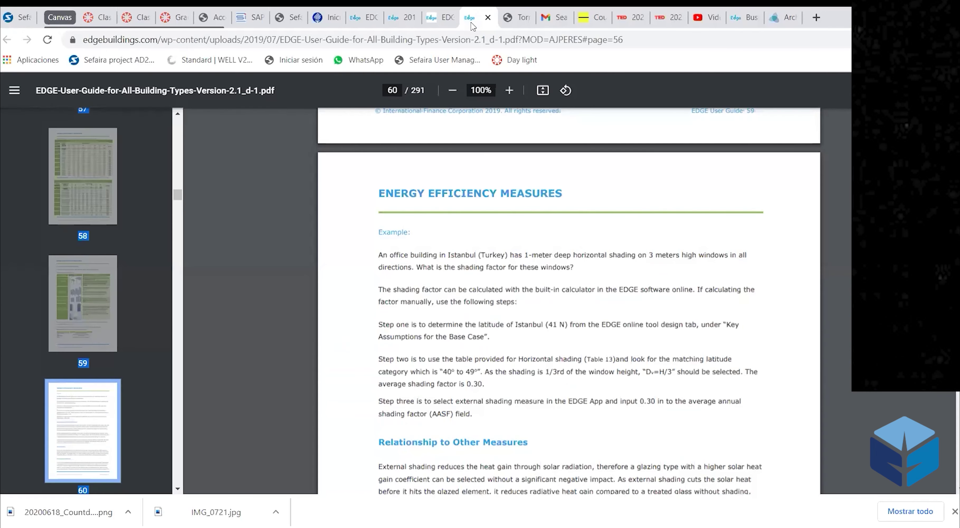
pyautogui.scroll(15, 485, 334)
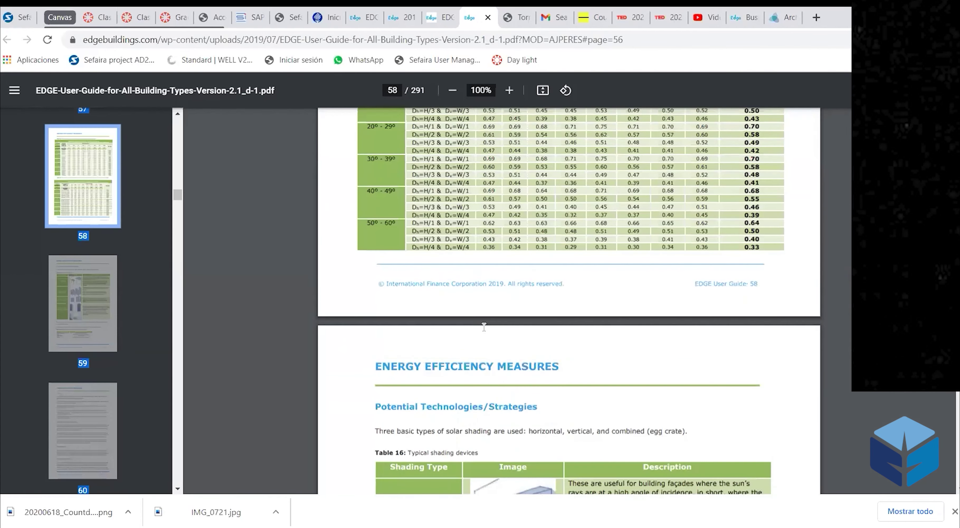
pyautogui.scroll(20, 484, 327)
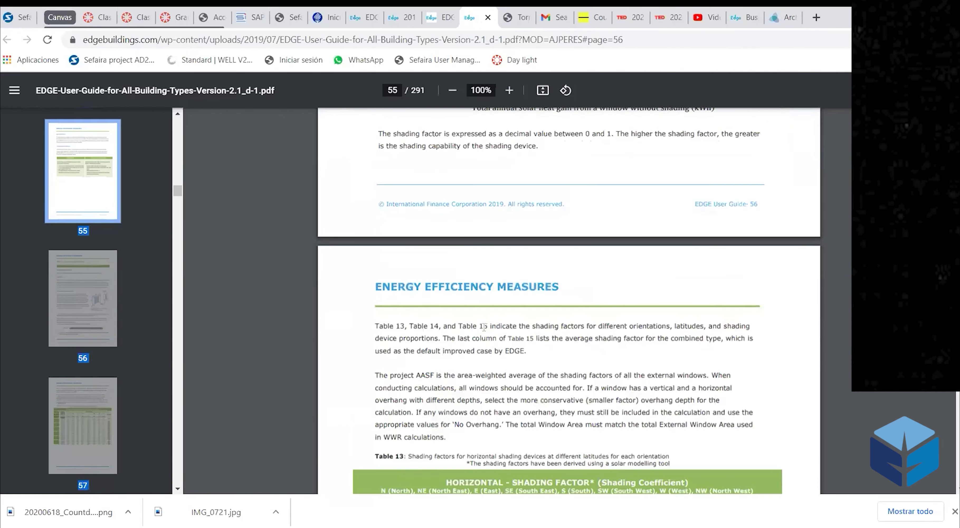
pyautogui.scroll(15, 484, 327)
pyautogui.scroll(5, 503, 256)
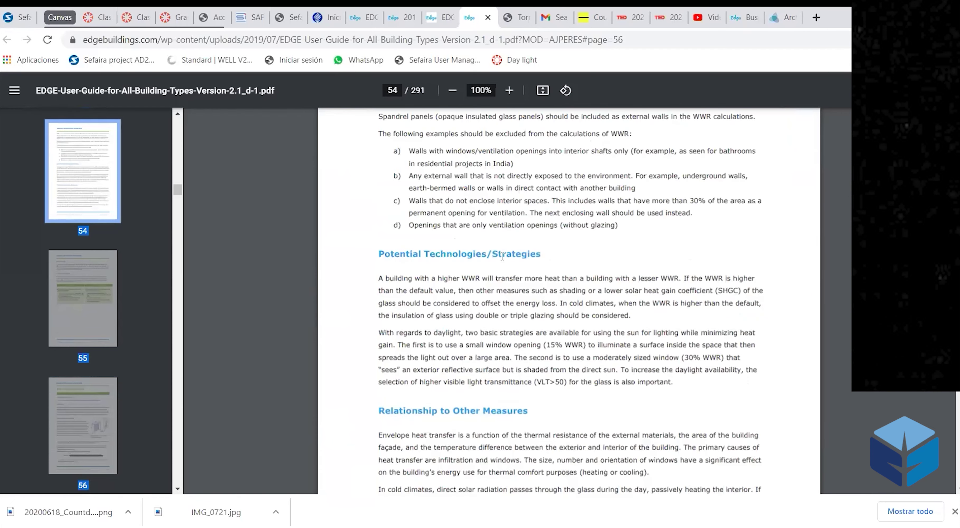
pyautogui.click(440, 24)
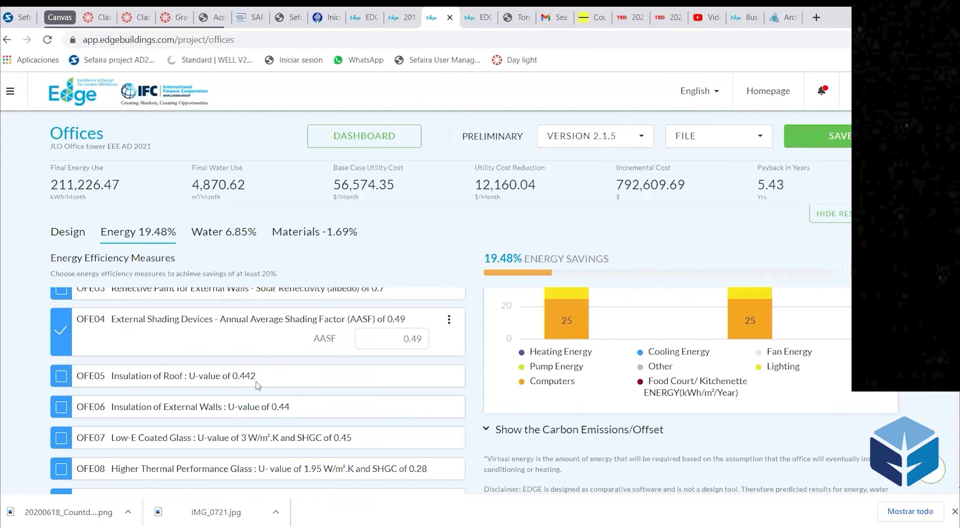
# Review the envelope, glazing and ventilation measures from OFE01 Reduced Window to Wall Ratio to OFE09 Natural Ventilation
pyautogui.scroll(3, 248, 369)
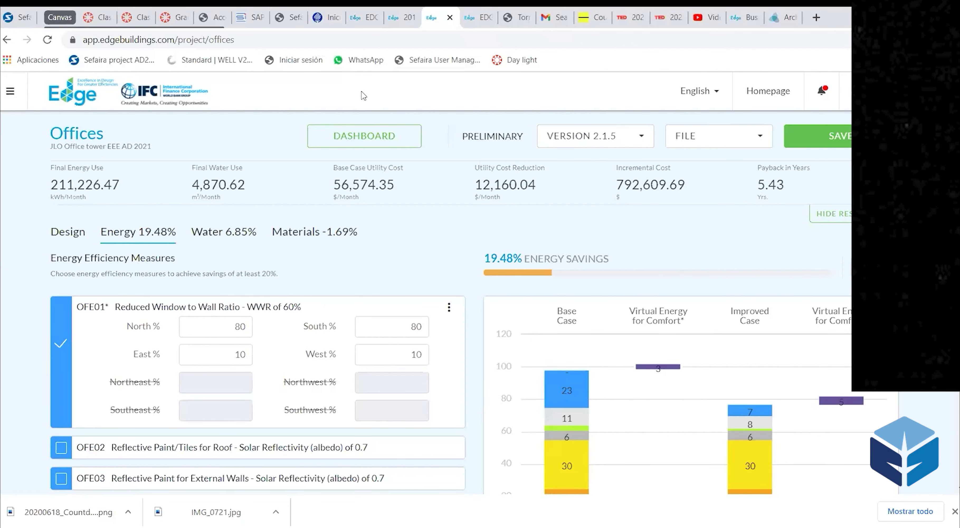
pyautogui.scroll(-3, 179, 371)
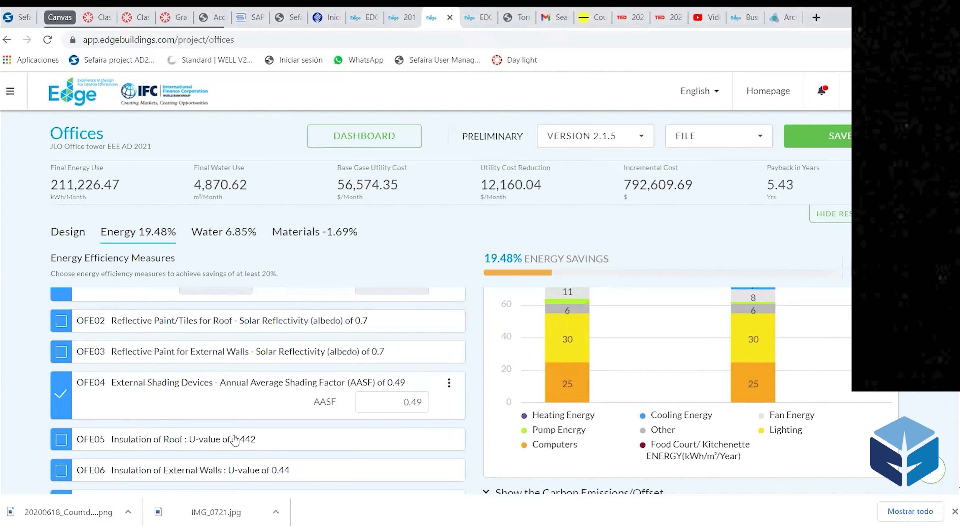
pyautogui.scroll(-2, 235, 440)
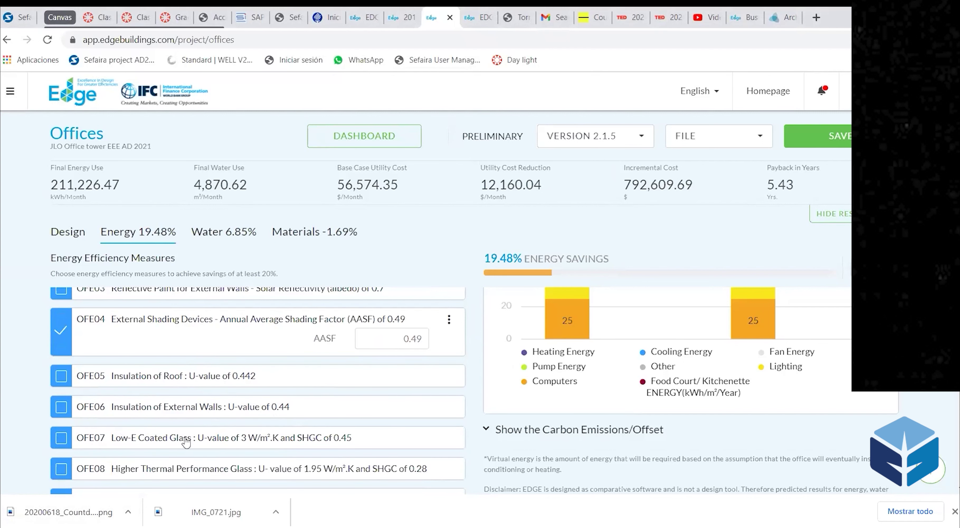
pyautogui.scroll(-3, 220, 425)
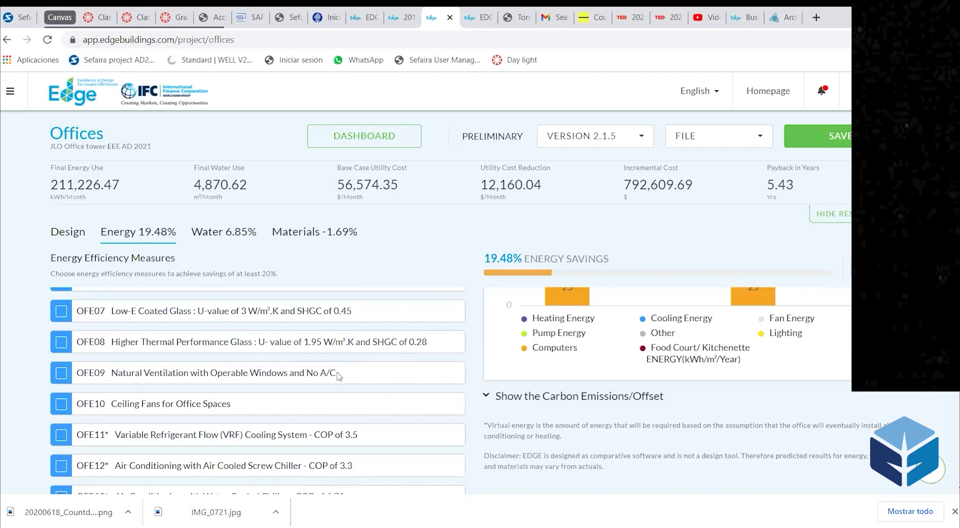
# Try out the OFE09 Natural Ventilation with Operable Windows and No A/C measure, inspect the virtual energy bars in the chart and deselect it
pyautogui.click(60, 378)
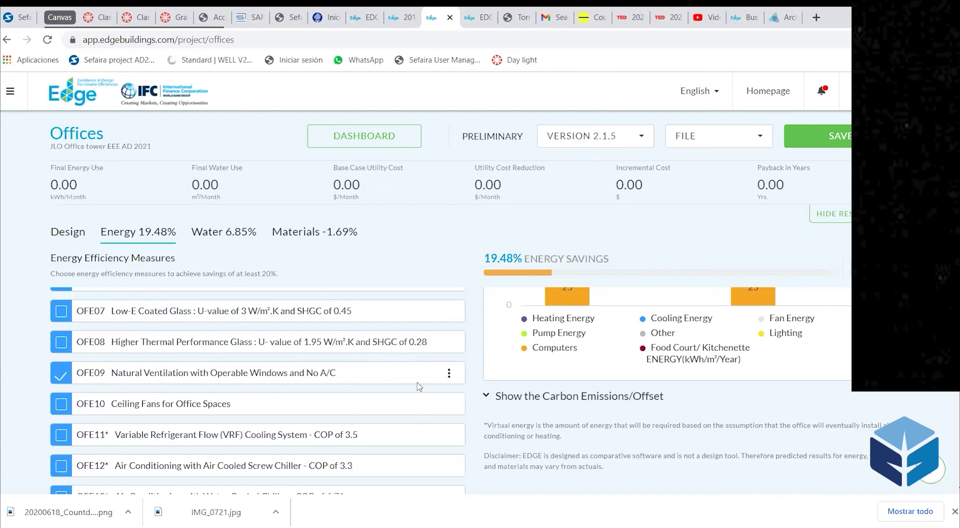
pyautogui.scroll(5, 595, 419)
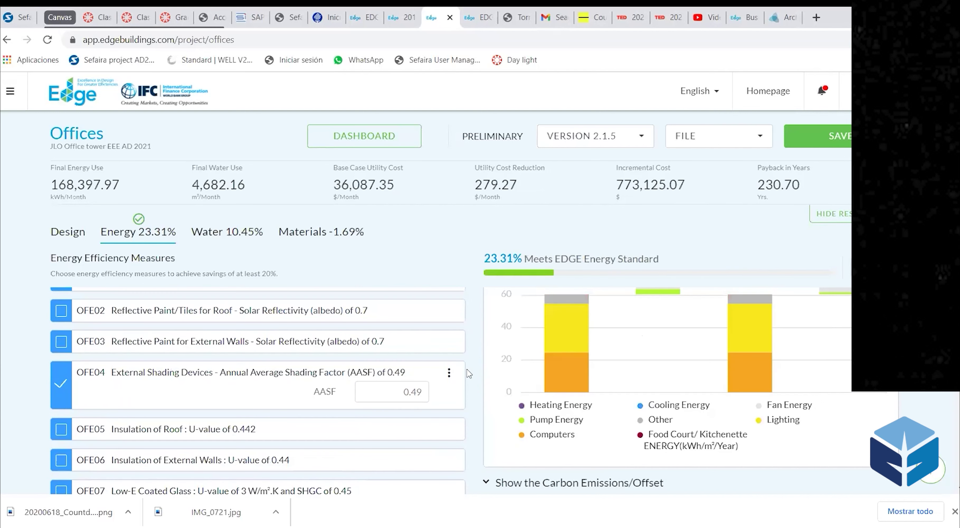
pyautogui.moveTo(641, 392)
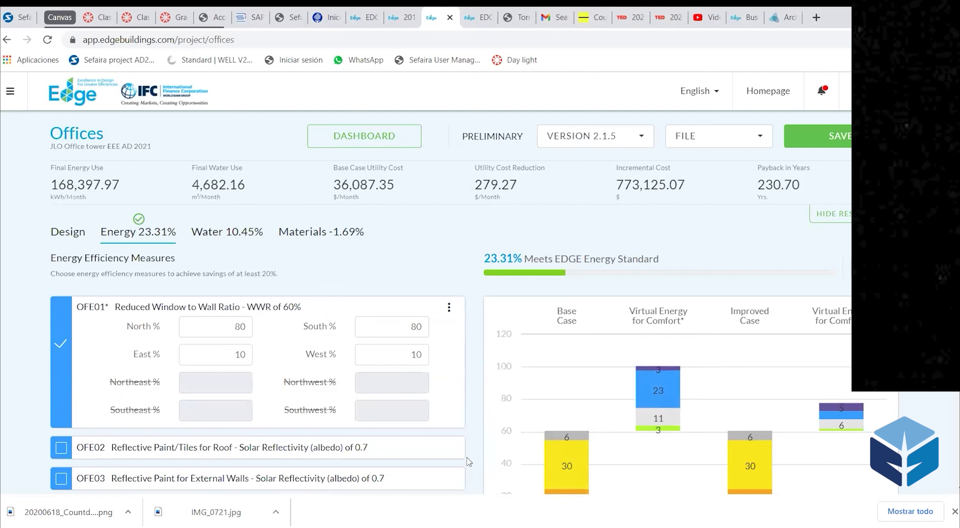
pyautogui.moveTo(583, 449)
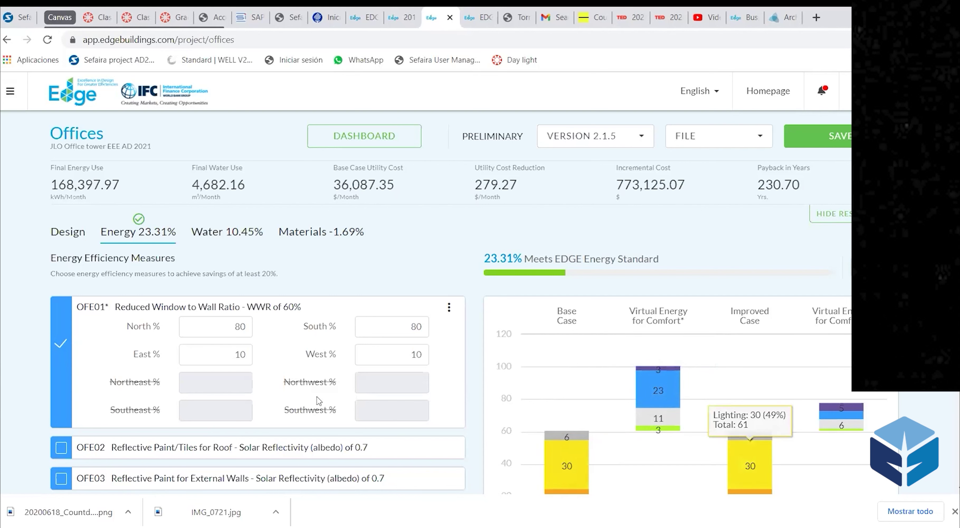
pyautogui.scroll(-3, 317, 402)
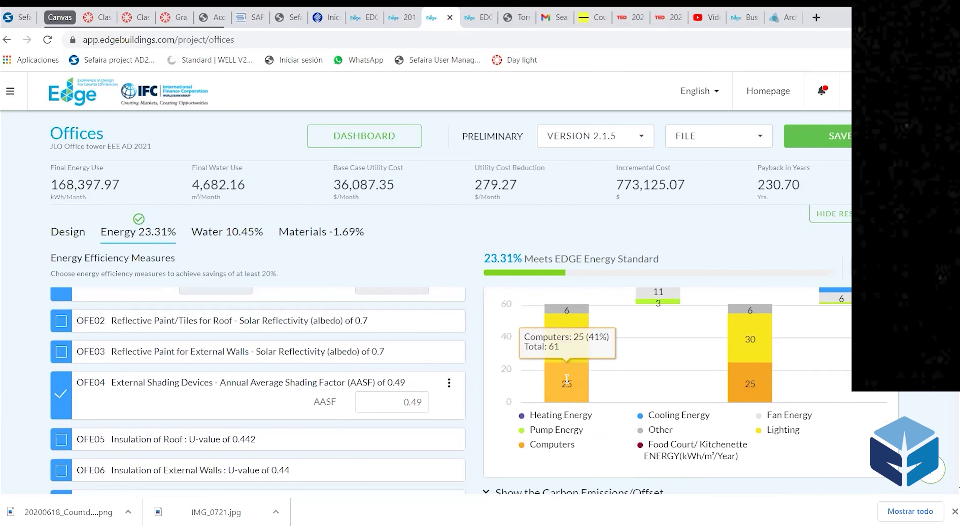
pyautogui.scroll(2, 619, 404)
pyautogui.scroll(1, 619, 403)
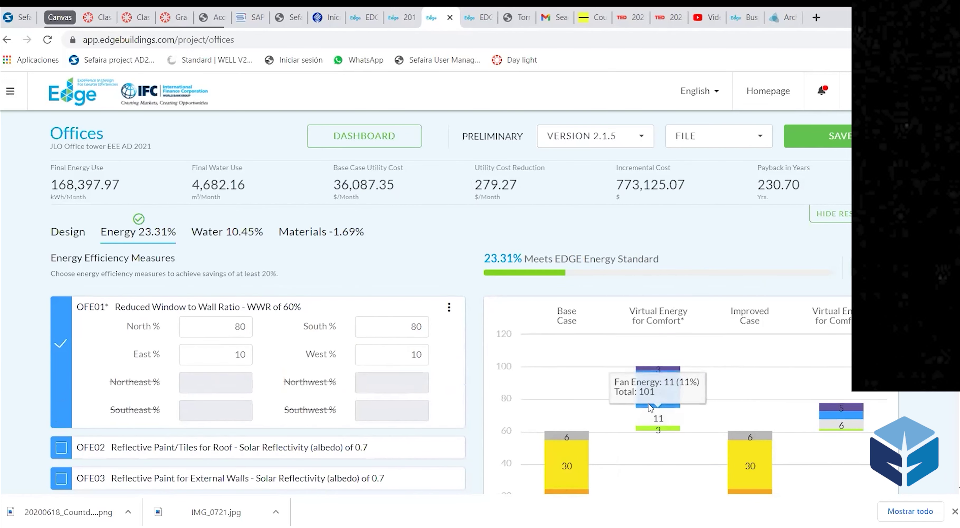
pyautogui.scroll(-5, 650, 407)
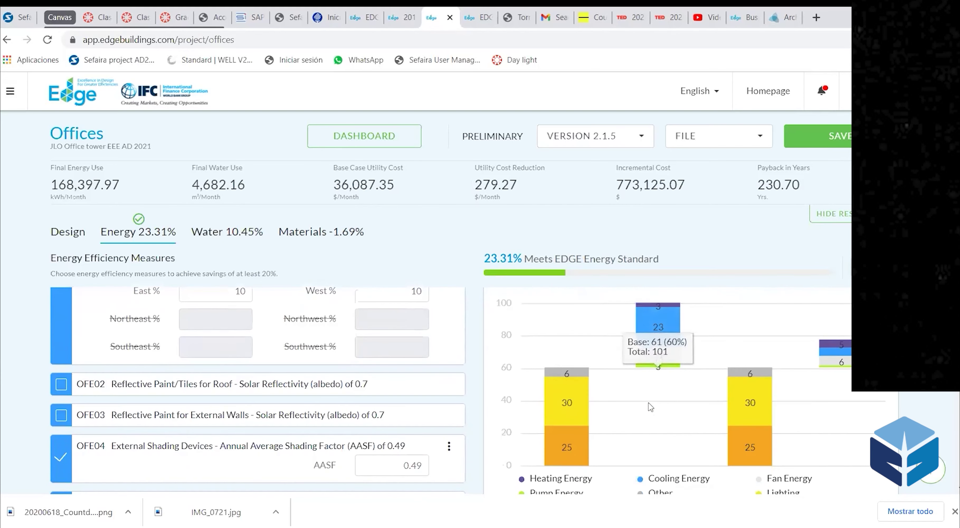
pyautogui.scroll(-2, 649, 407)
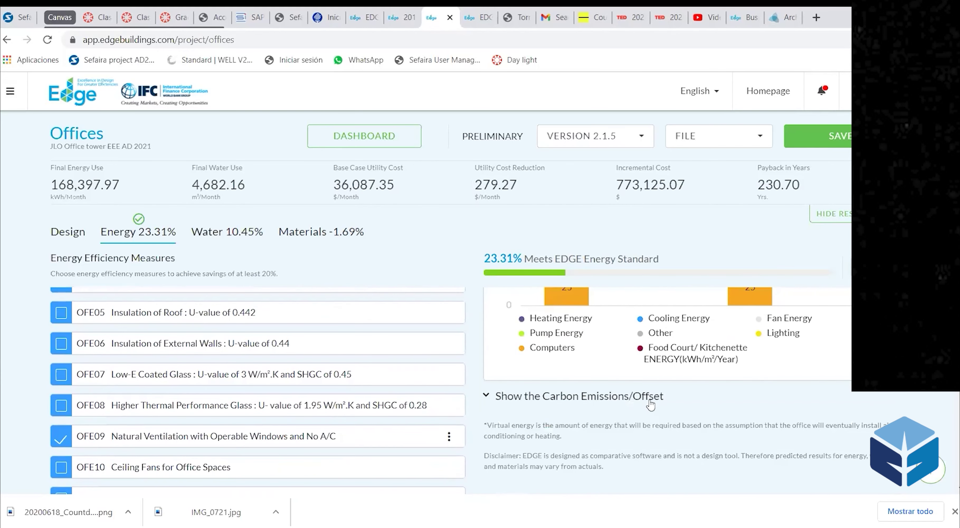
pyautogui.scroll(-3, 416, 388)
pyautogui.scroll(2, 420, 387)
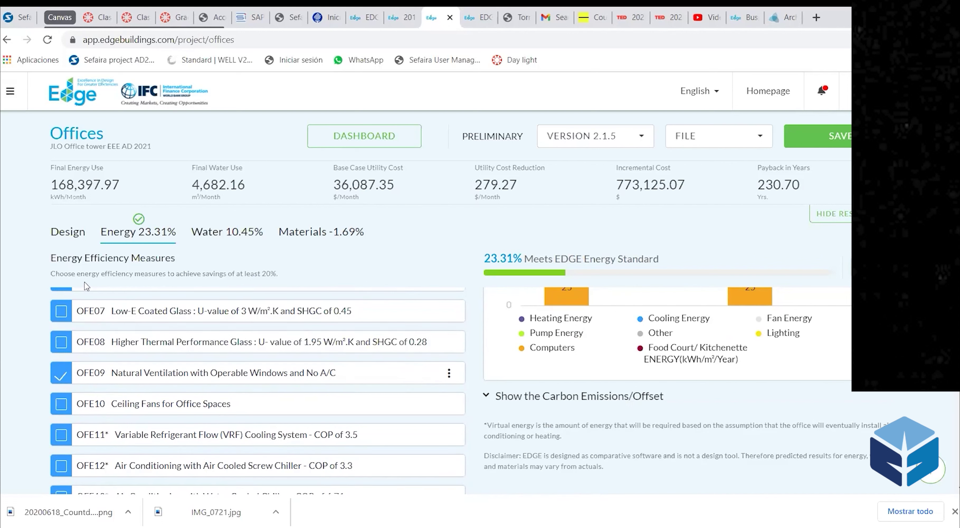
pyautogui.click(61, 373)
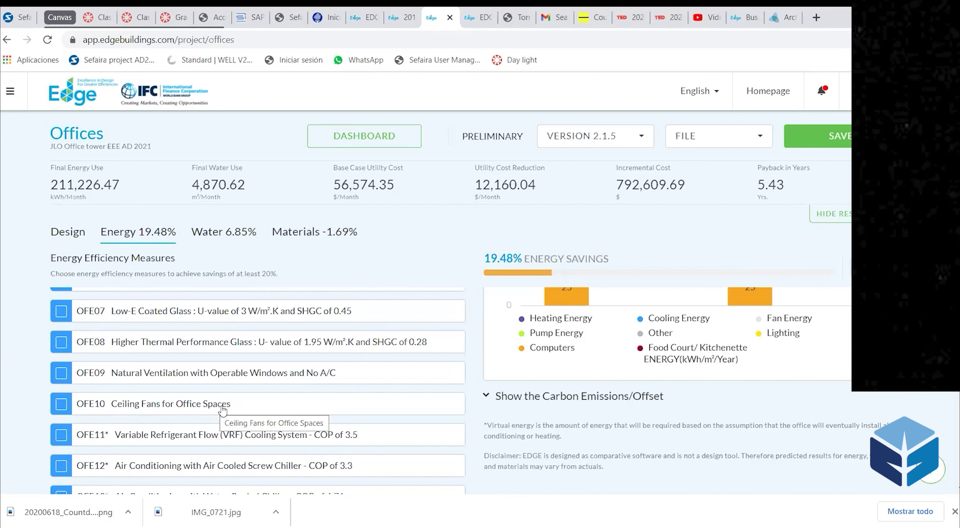
# Review the cooling, heating and fan measures from OFE10 Ceiling Fans to OFE22 High-Efficiency Boiler
pyautogui.scroll(-1, 202, 439)
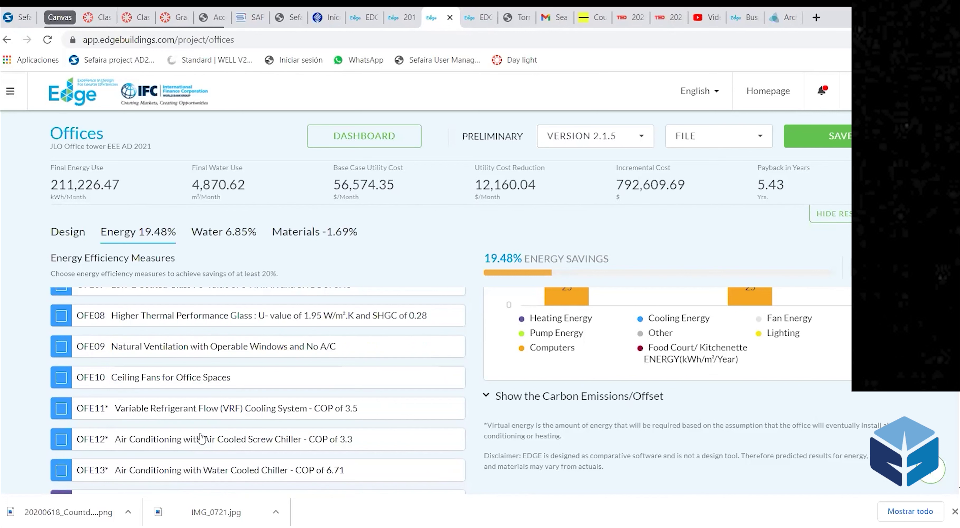
pyautogui.scroll(-1, 201, 439)
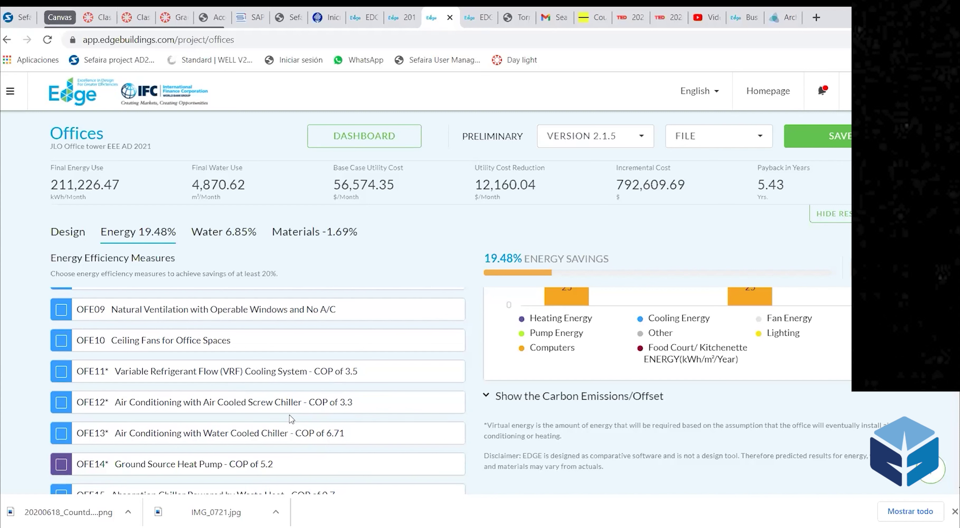
pyautogui.scroll(-1, 276, 424)
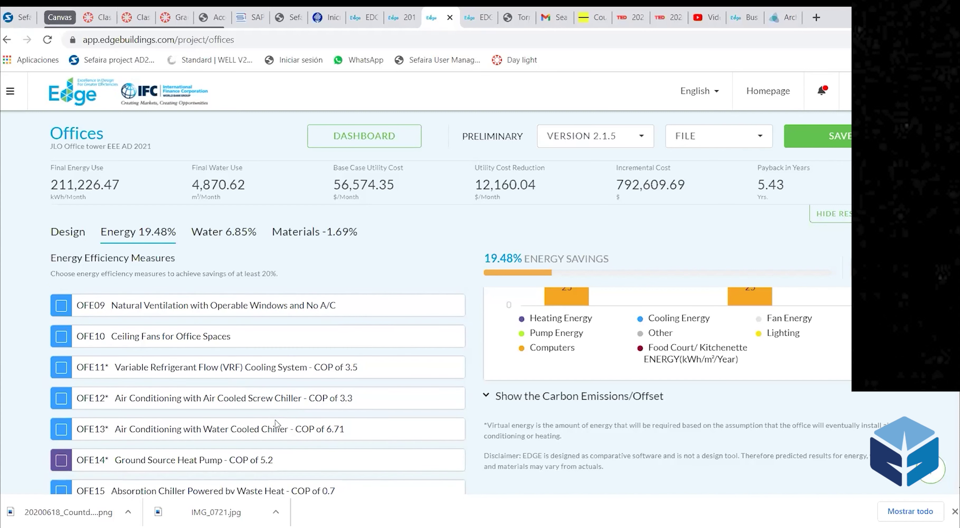
pyautogui.scroll(-5, 276, 424)
pyautogui.scroll(2, 278, 377)
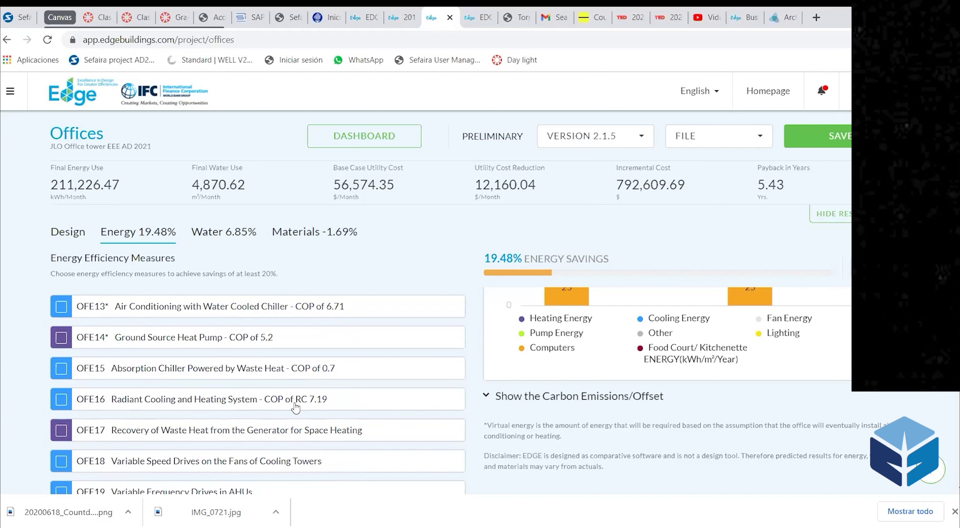
pyautogui.scroll(-2, 295, 406)
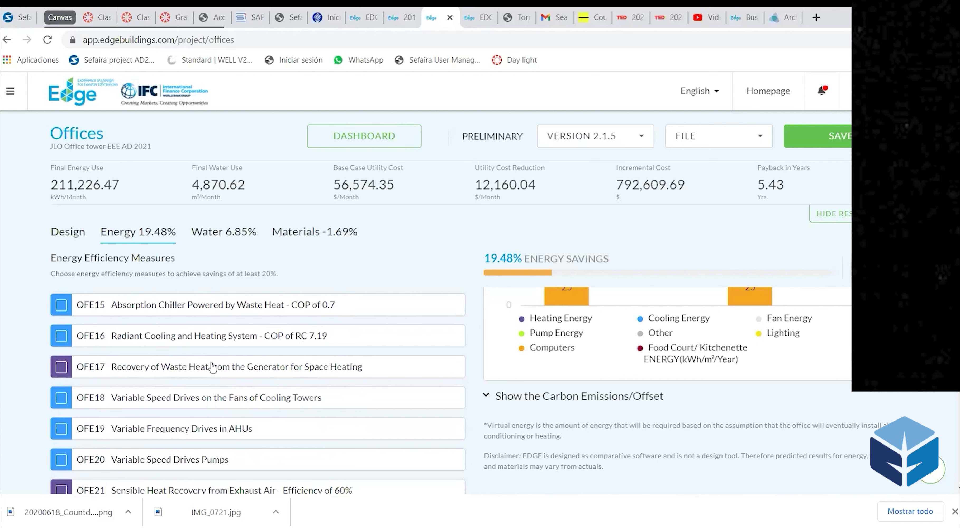
pyautogui.scroll(-2, 291, 380)
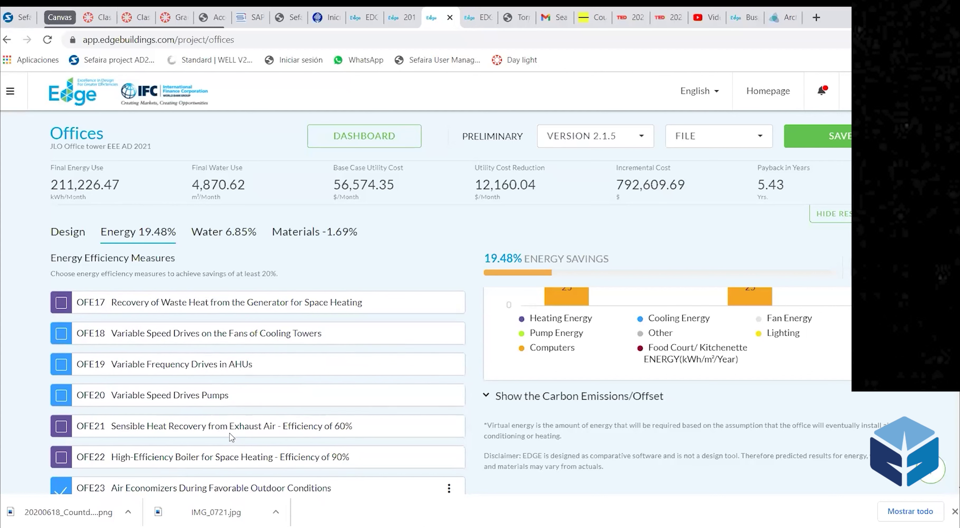
# Deselect the OFE23 Air Economizers During Favorable Outdoor Conditions measure and save the project
pyautogui.scroll(-2, 231, 410)
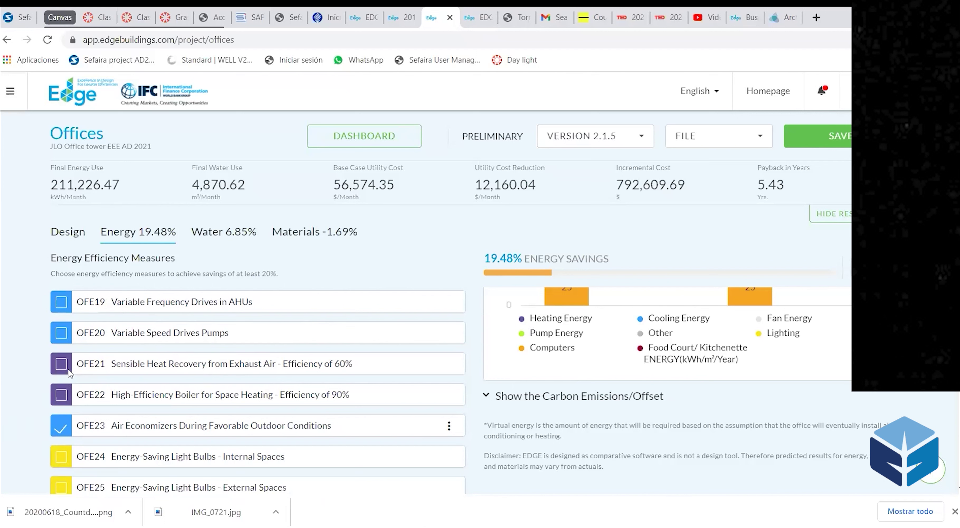
pyautogui.click(62, 426)
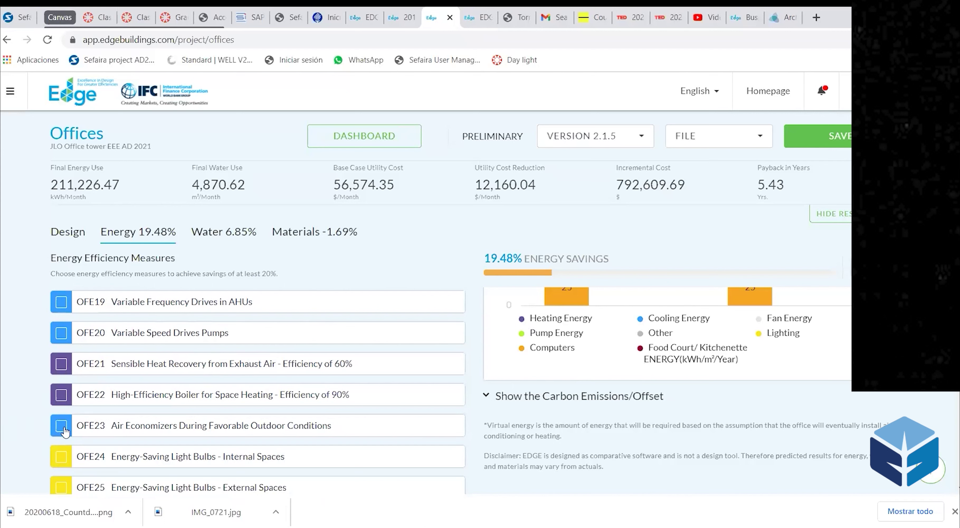
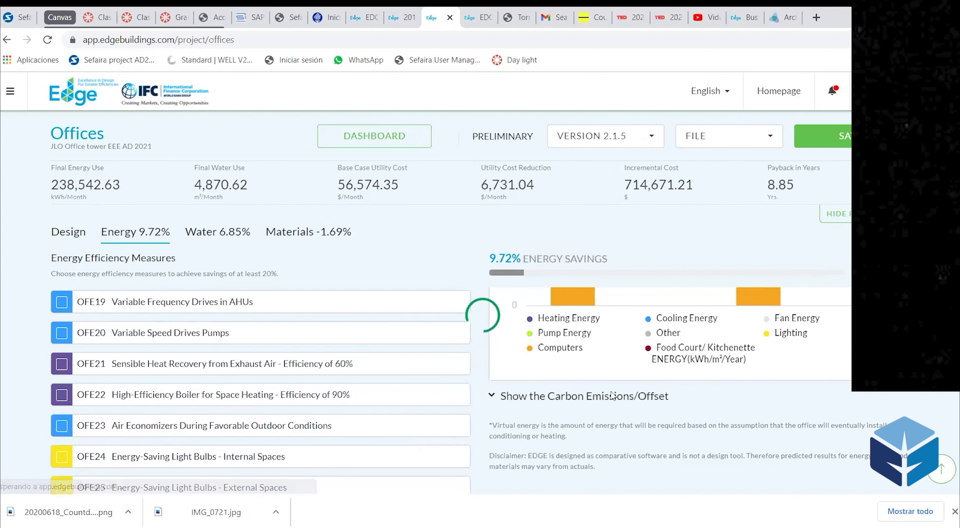
pyautogui.click(811, 147)
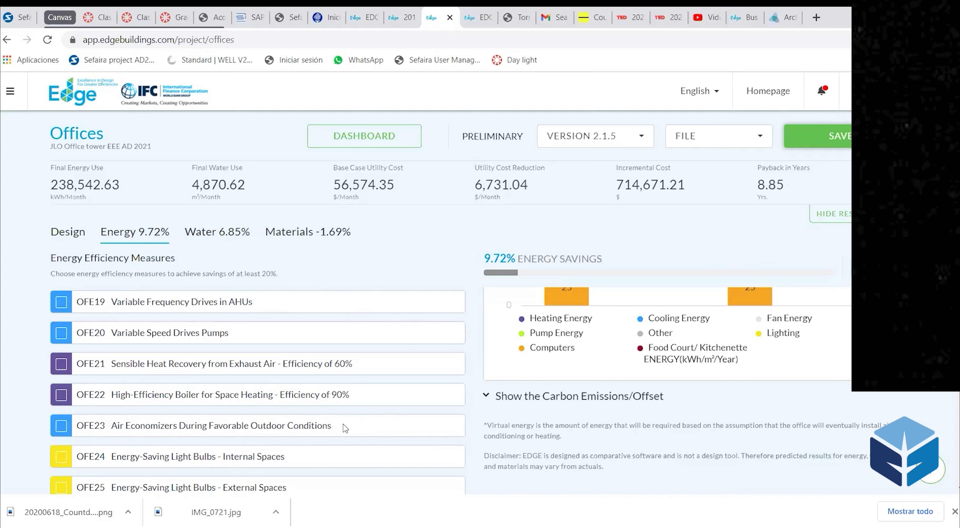
# Examine the lighting measures OFE24 to OFE29 and the lighting share of the base and improved cases in the energy chart
pyautogui.scroll(-2, 337, 432)
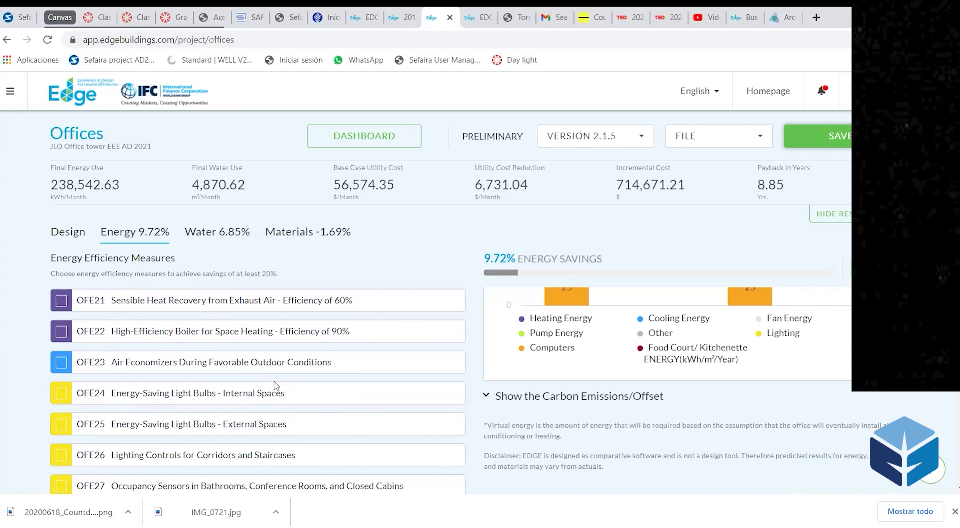
pyautogui.scroll(-1, 252, 418)
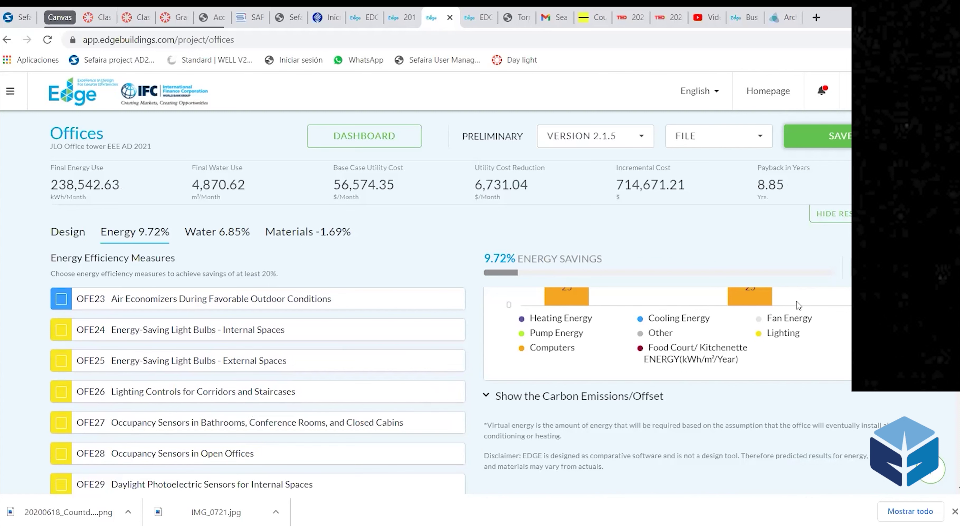
pyautogui.scroll(3, 630, 332)
pyautogui.scroll(-3, 630, 333)
pyautogui.scroll(15, 530, 441)
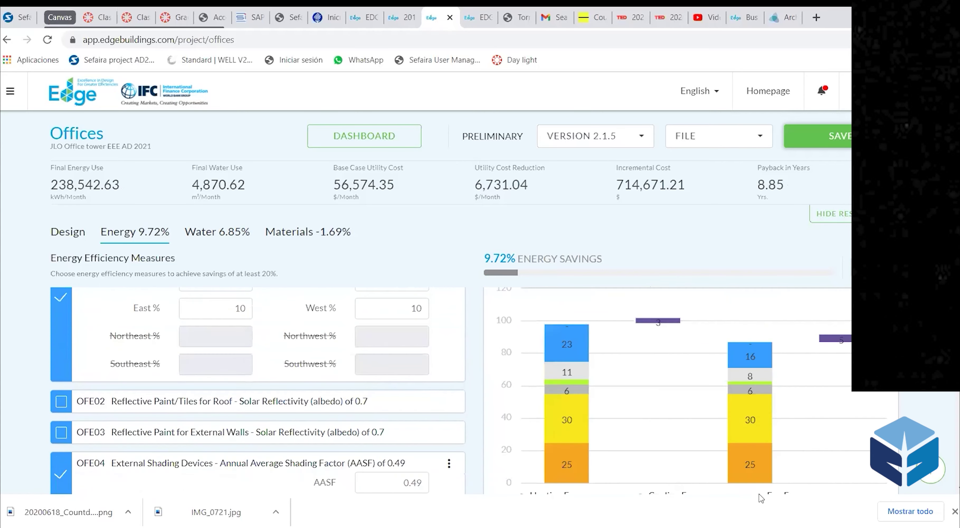
pyautogui.scroll(-7, 529, 441)
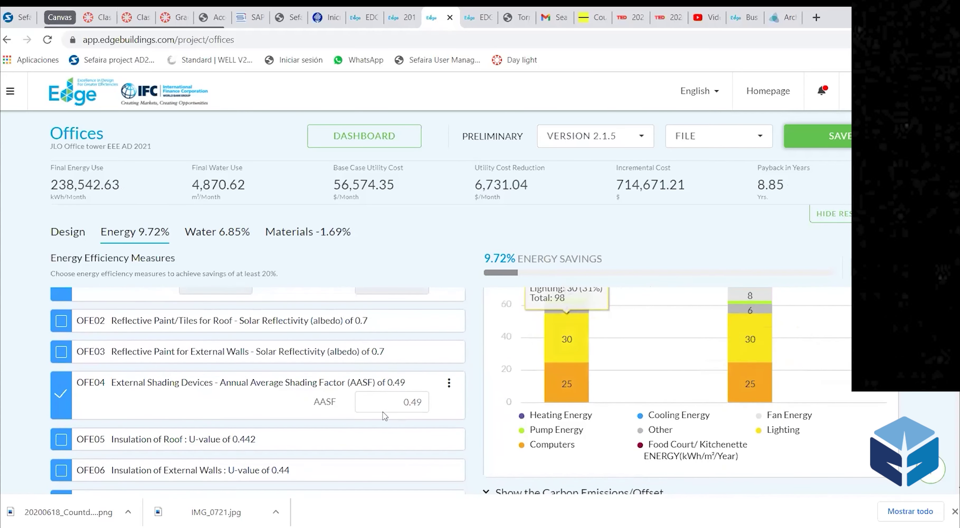
pyautogui.scroll(-15, 405, 402)
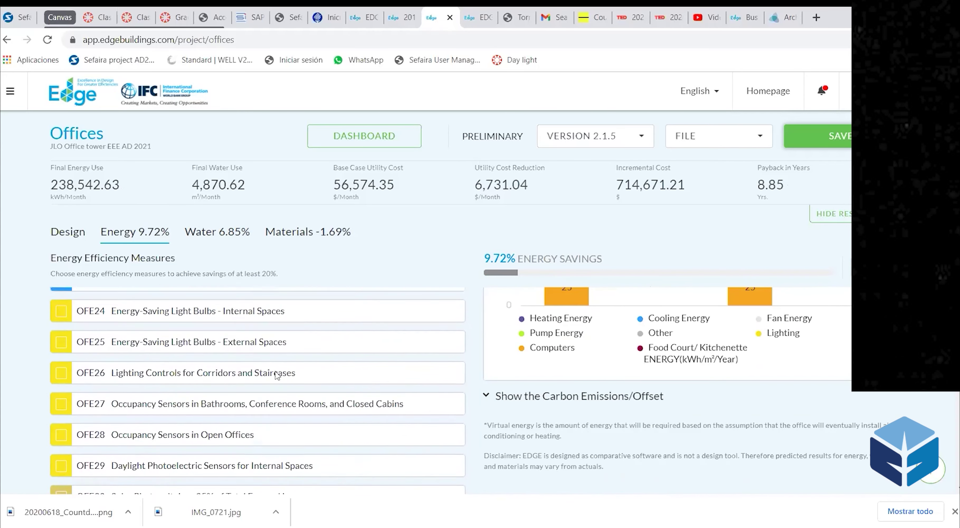
pyautogui.scroll(3, 172, 388)
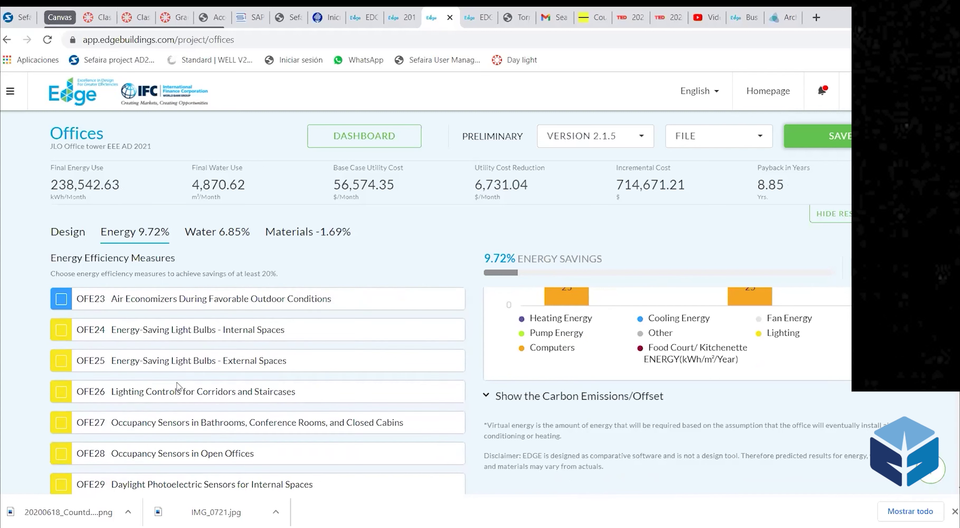
# Select the OFE25 external light bulb and OFE28 open-office occupancy sensor measures, trying out OFE26 Lighting Controls and deselecting it
pyautogui.click(61, 392)
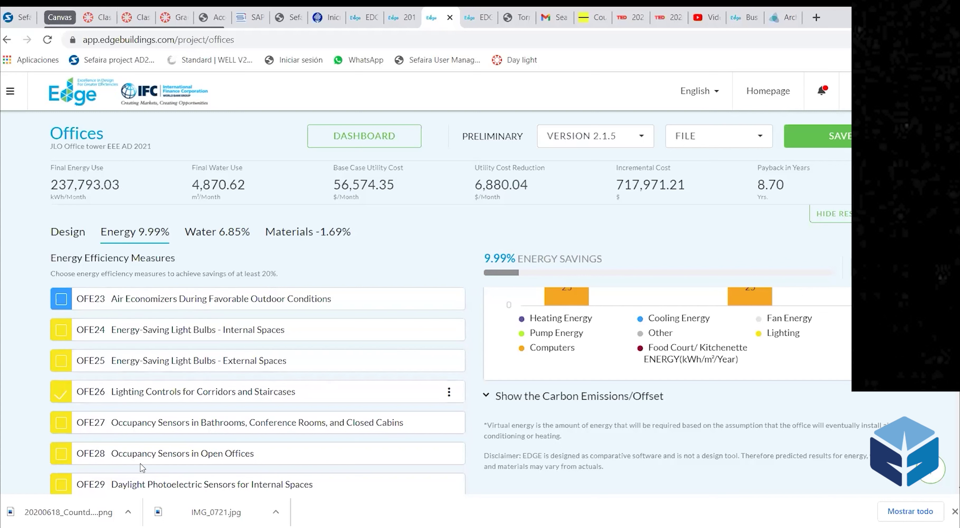
pyautogui.click(61, 361)
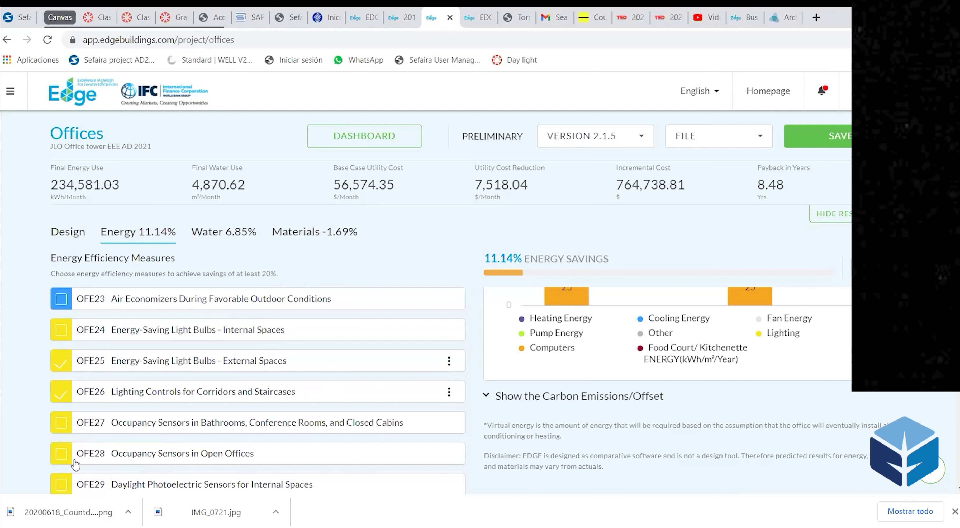
pyautogui.click(207, 461)
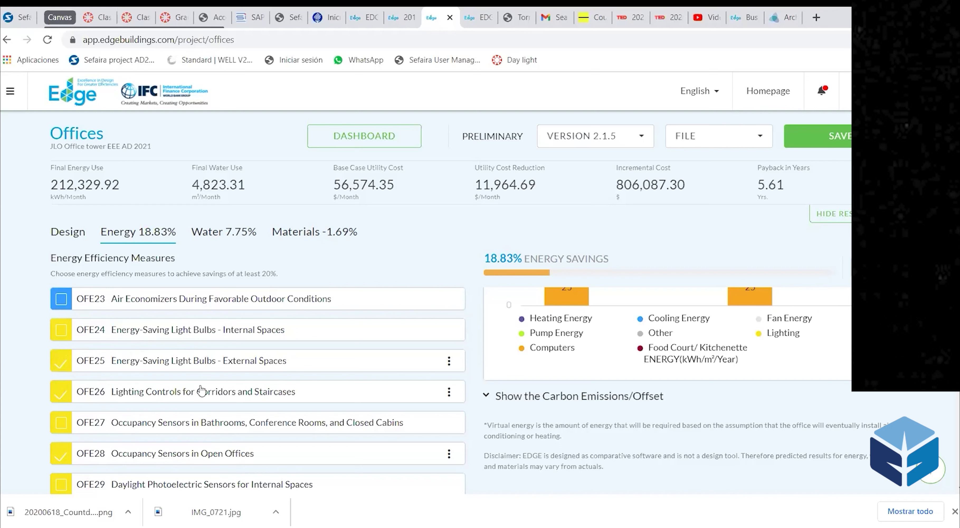
pyautogui.click(62, 398)
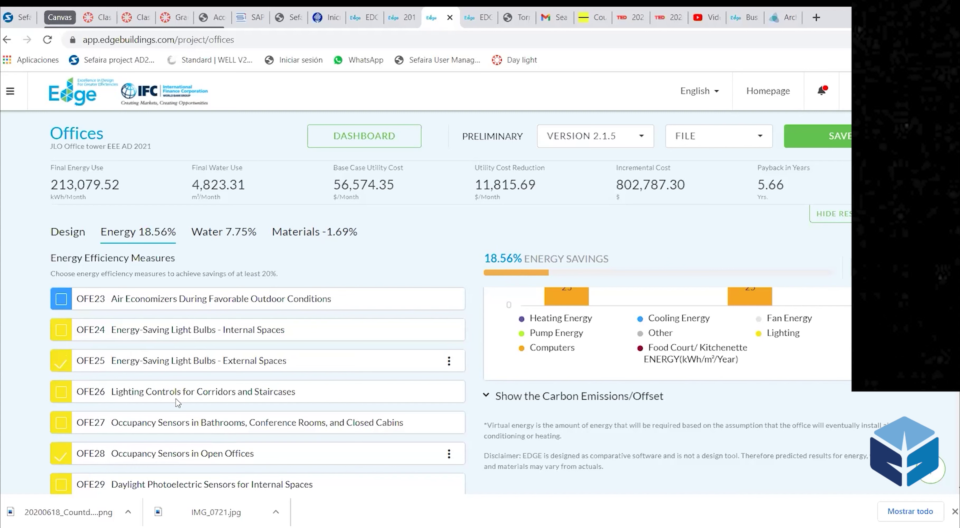
# Try out the OFE30 Solar Photovoltaics measure at 100% of annual electricity use and deselect it
pyautogui.scroll(-1, 177, 402)
pyautogui.scroll(-5, 177, 403)
pyautogui.scroll(4, 161, 425)
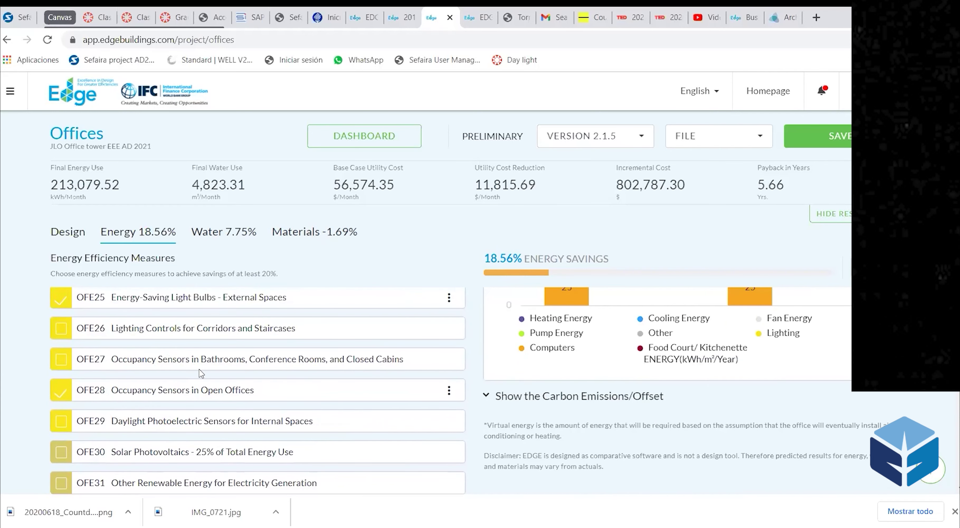
pyautogui.scroll(-1, 201, 372)
pyautogui.scroll(-5, 201, 372)
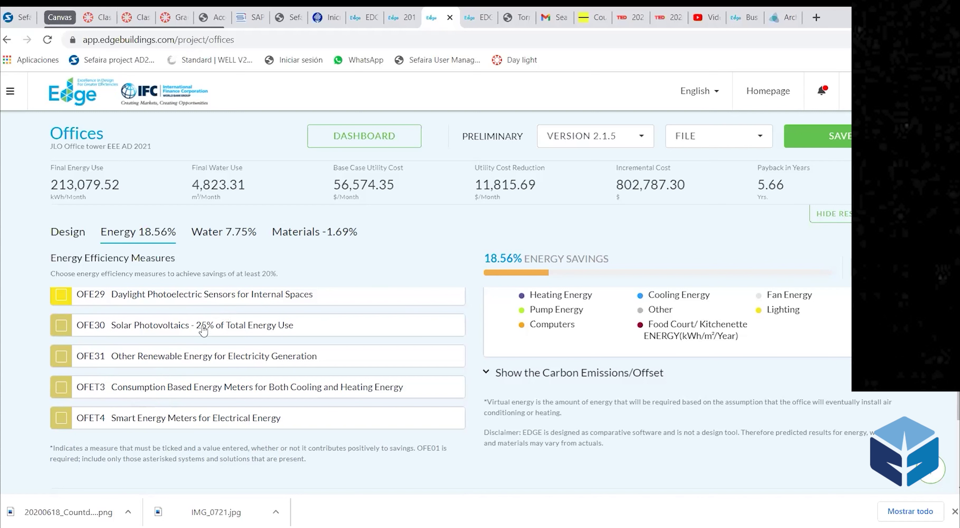
pyautogui.click(61, 332)
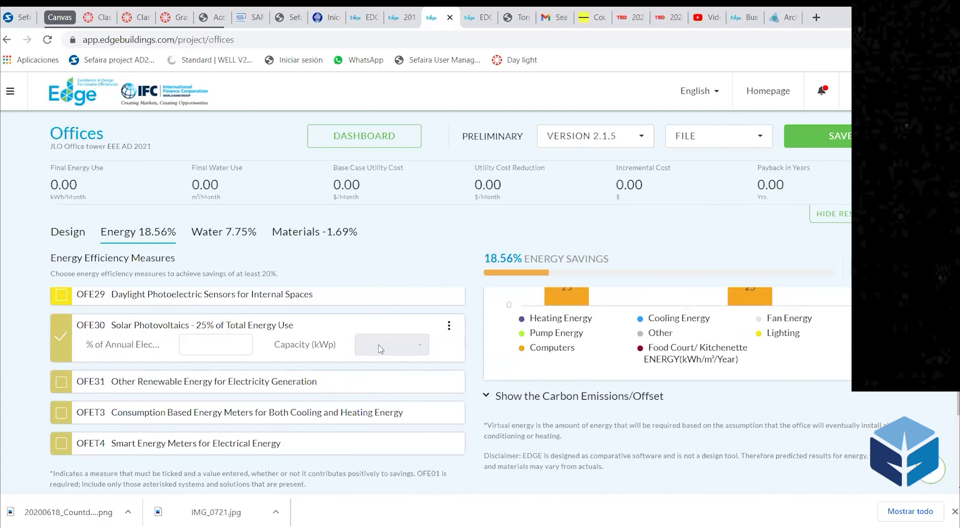
pyautogui.click(225, 345)
pyautogui.write('100')
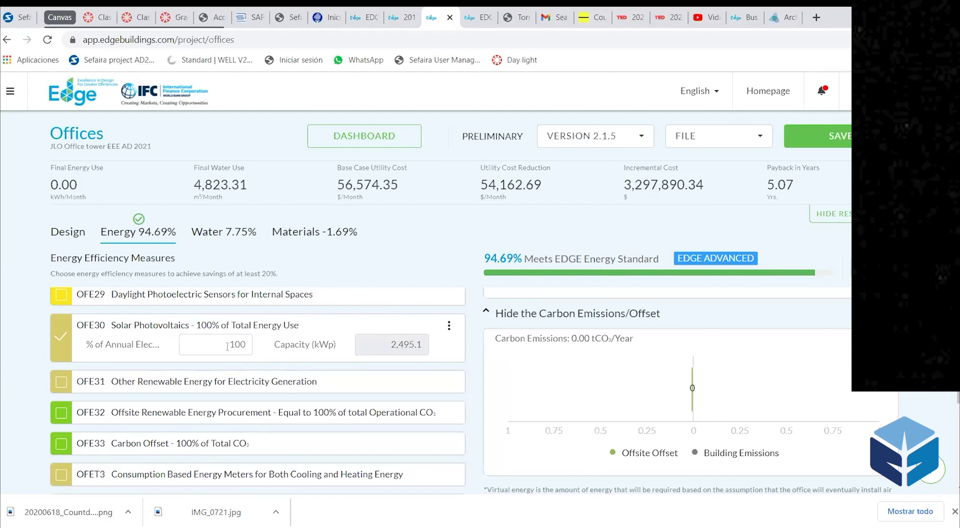
pyautogui.click(59, 333)
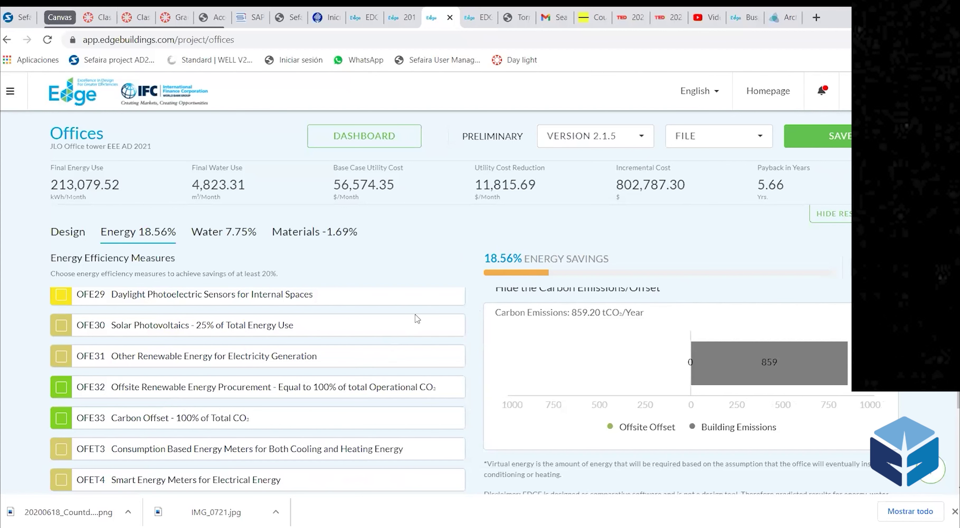
# Review the end of the energy measures, then open the water efficiency measures and look over OFW01 to OFW08 with their chart
pyautogui.scroll(-5, 418, 319)
pyautogui.scroll(3, 418, 319)
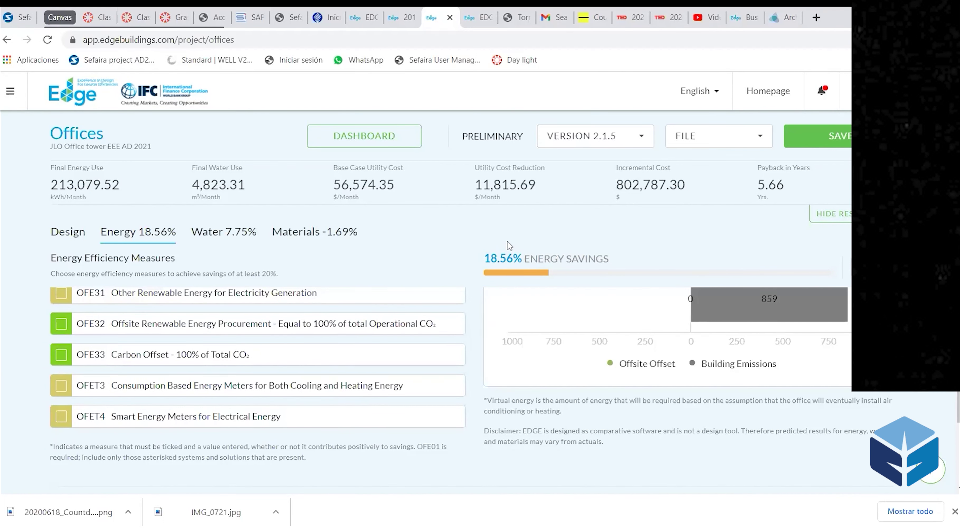
pyautogui.scroll(15, 456, 332)
pyautogui.scroll(10, 456, 332)
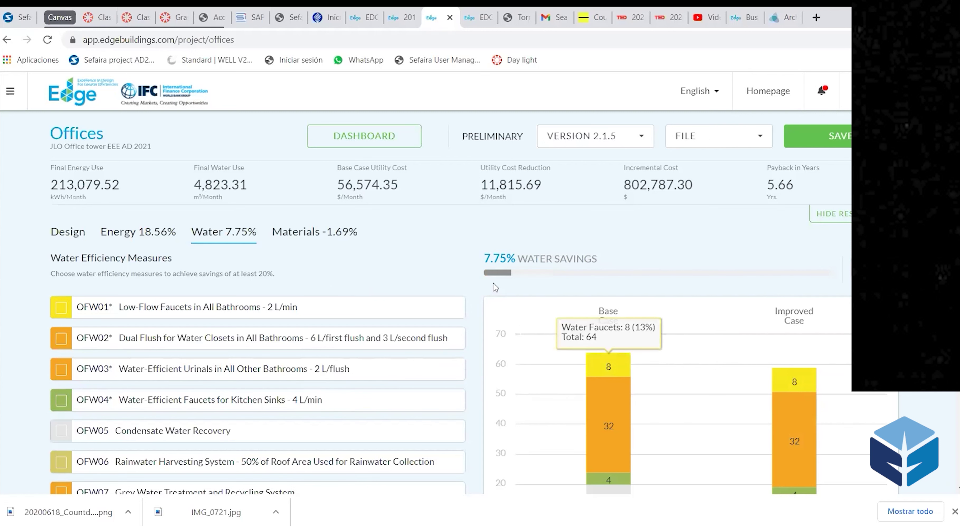
pyautogui.scroll(-2, 496, 287)
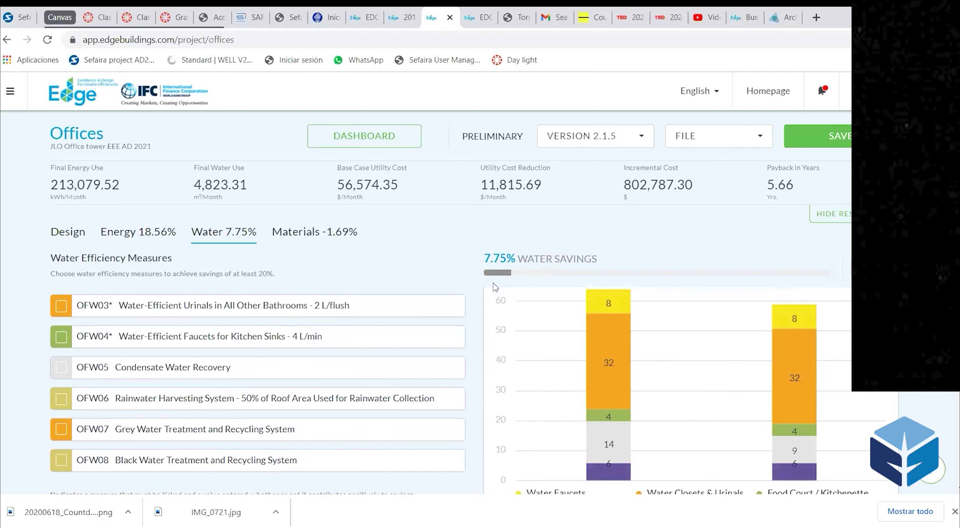
pyautogui.scroll(2, 496, 287)
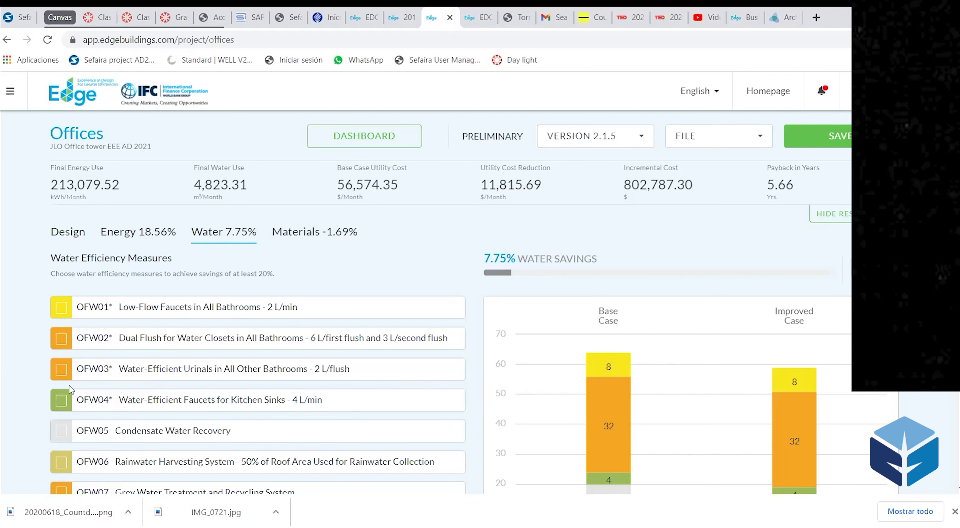
# Select the OFW03 Water-Efficient Urinals in All Other Bathrooms measure and set it to 0 L/flush
pyautogui.click(62, 371)
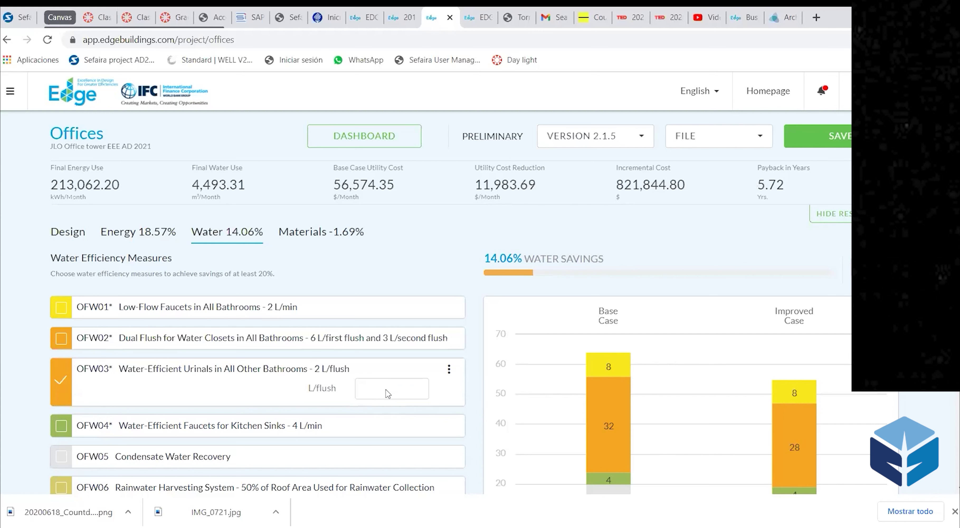
pyautogui.click(428, 395)
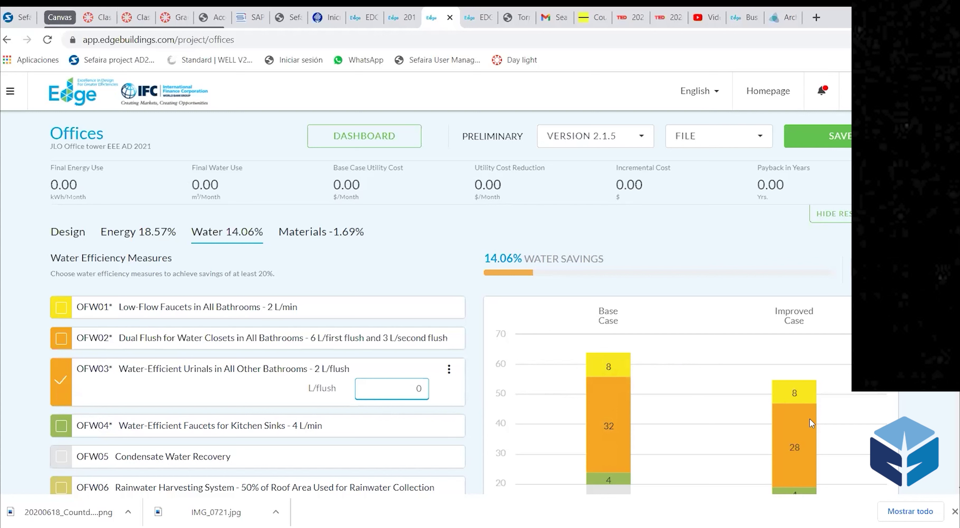
pyautogui.scroll(-2, 626, 414)
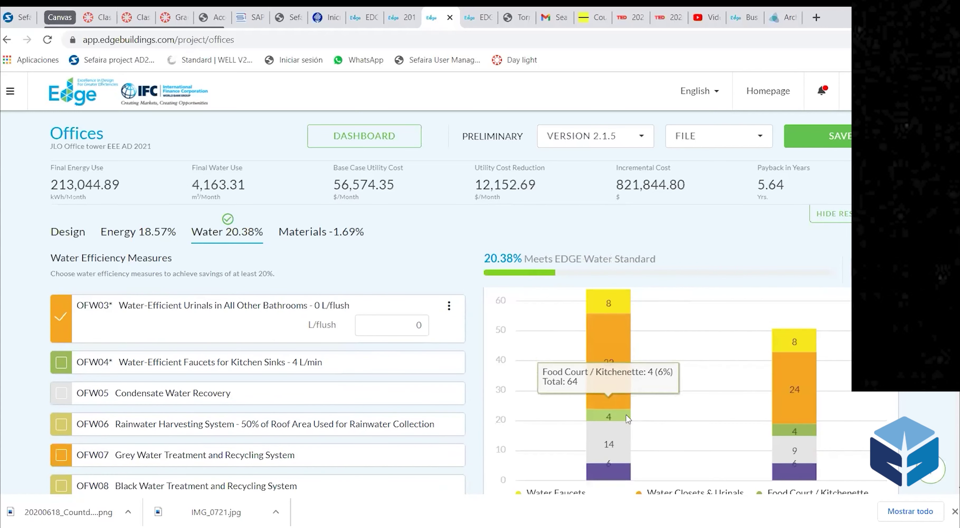
pyautogui.scroll(2, 625, 414)
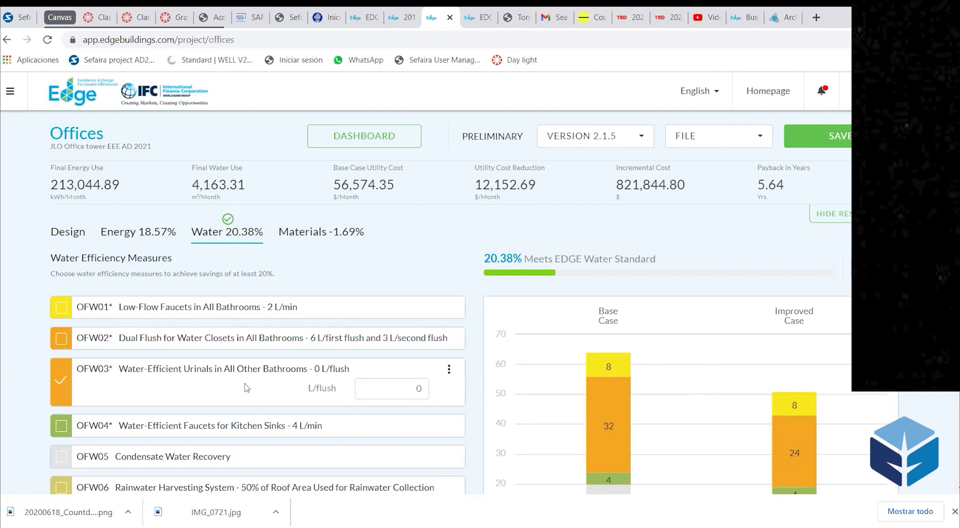
# Select the OFW02 Dual Flush for Water Closets and OFW01 Low-Flow Faucets in All Bathrooms measures with their default flow rates
pyautogui.click(60, 347)
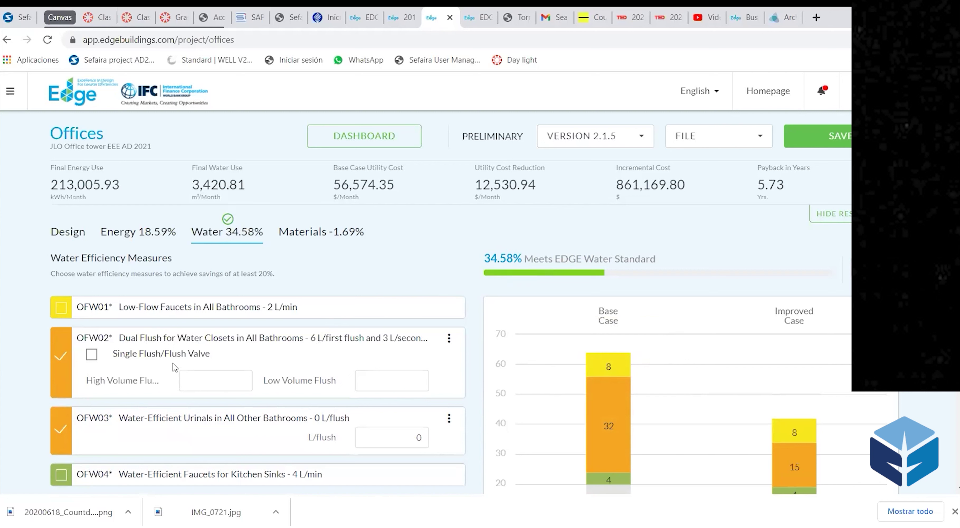
pyautogui.click(66, 312)
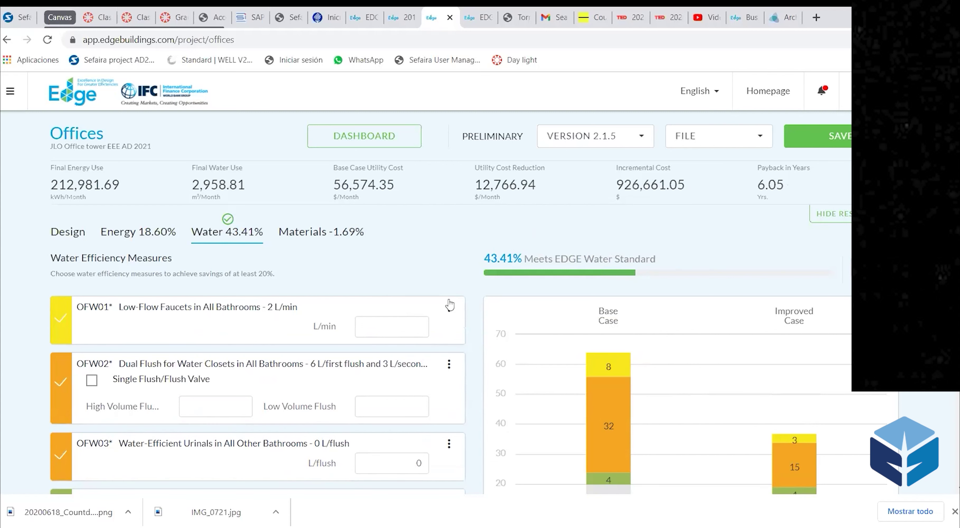
pyautogui.scroll(-3, 243, 410)
pyautogui.scroll(-5, 243, 410)
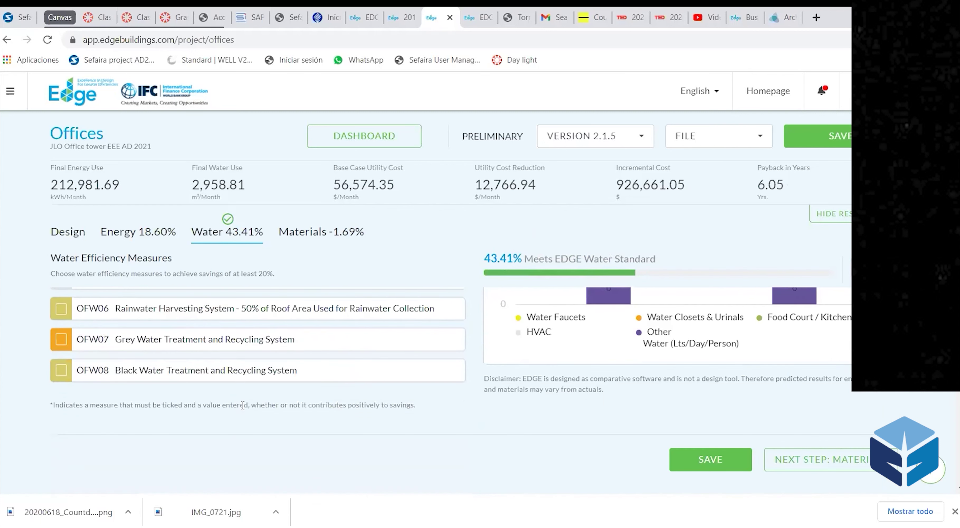
pyautogui.scroll(3, 243, 410)
pyautogui.scroll(6, 330, 361)
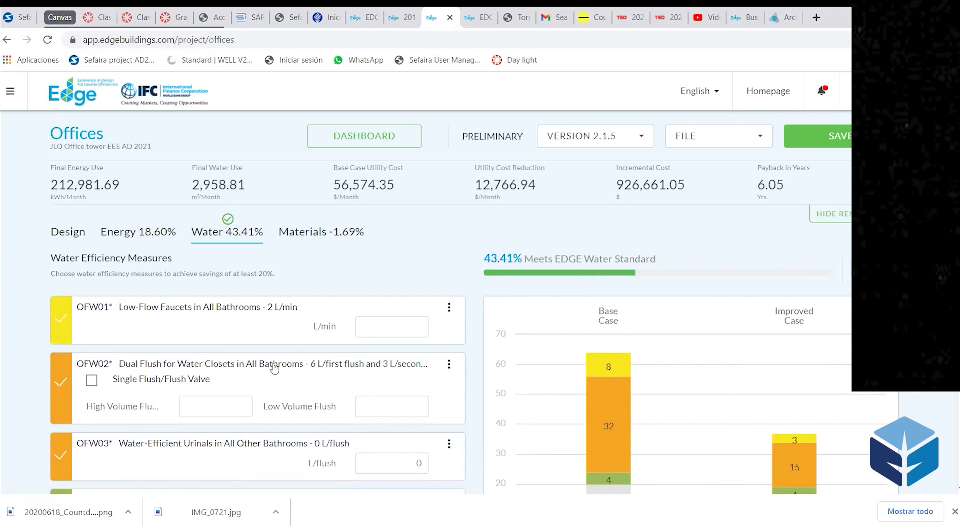
# Inspect the water uses in the base and improved case chart and select OFW04 Water-Efficient Faucets for Kitchen Sinks
pyautogui.scroll(-3, 274, 368)
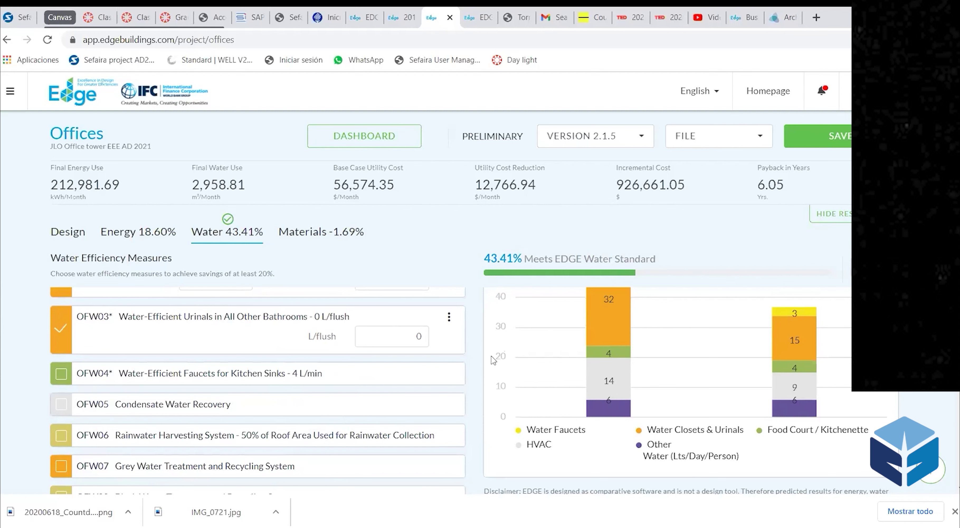
pyautogui.moveTo(626, 358)
pyautogui.moveTo(795, 404)
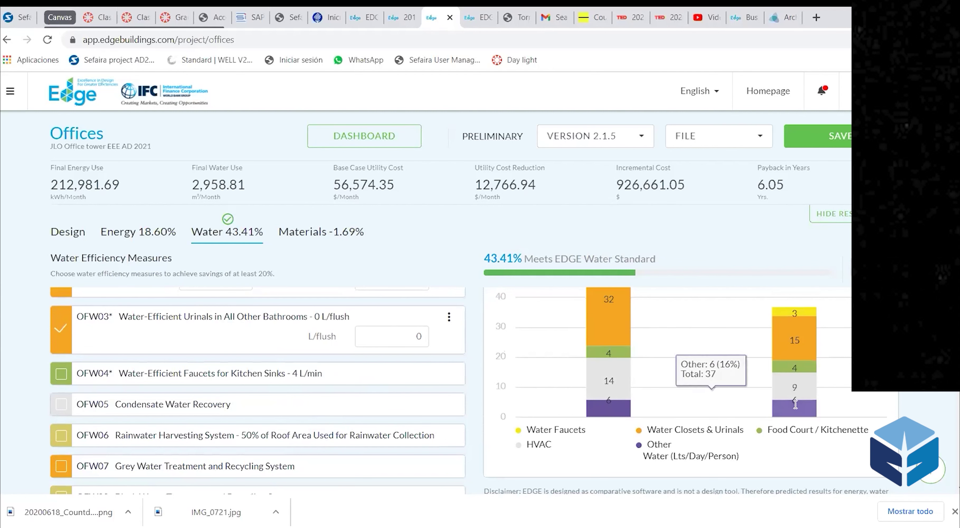
pyautogui.scroll(3, 659, 417)
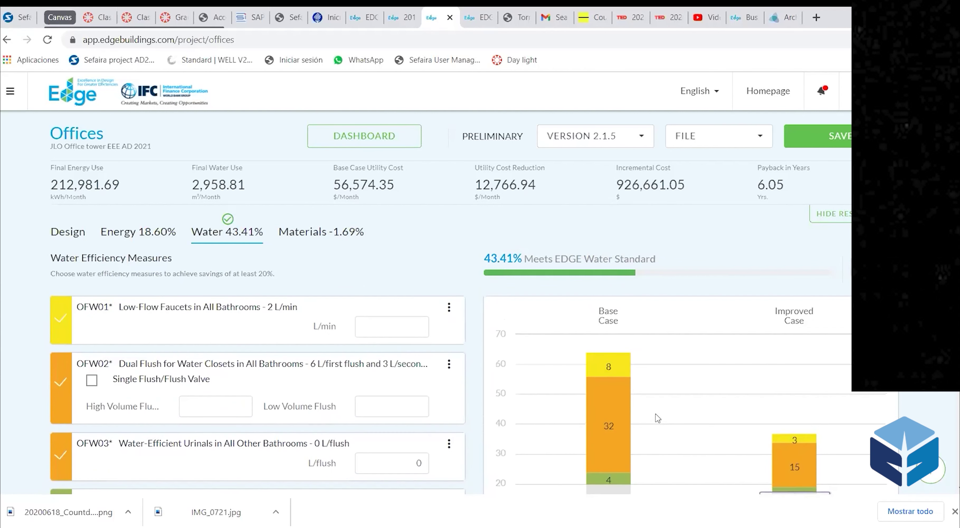
pyautogui.scroll(-5, 314, 409)
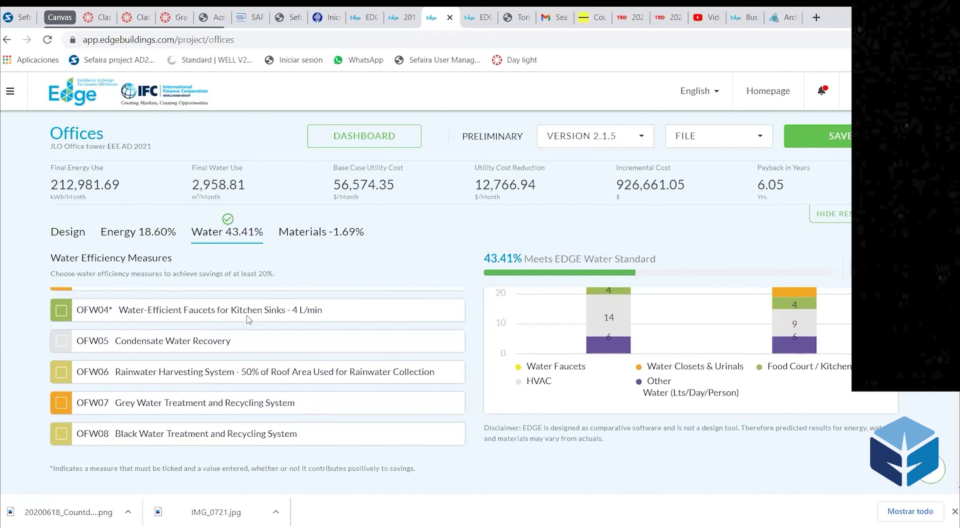
pyautogui.scroll(3, 249, 322)
pyautogui.scroll(-3, 249, 322)
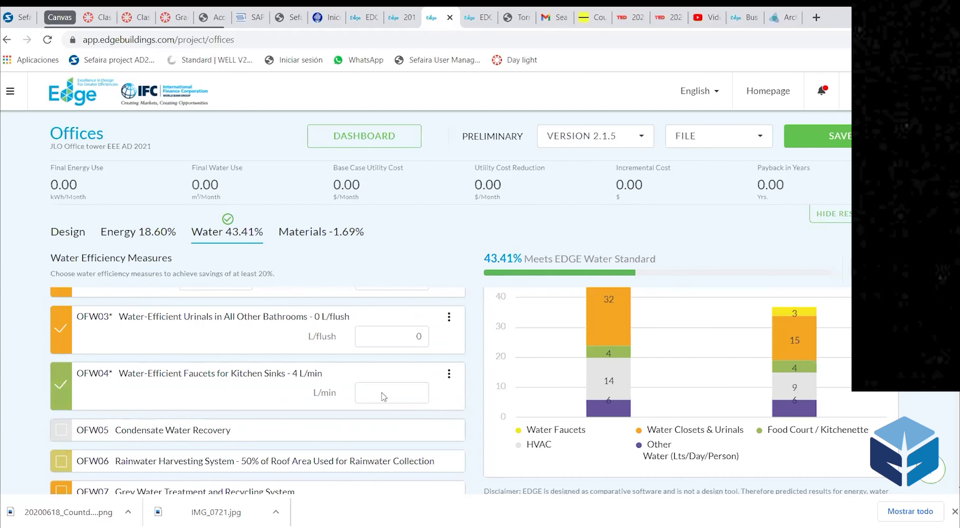
pyautogui.scroll(-3, 354, 400)
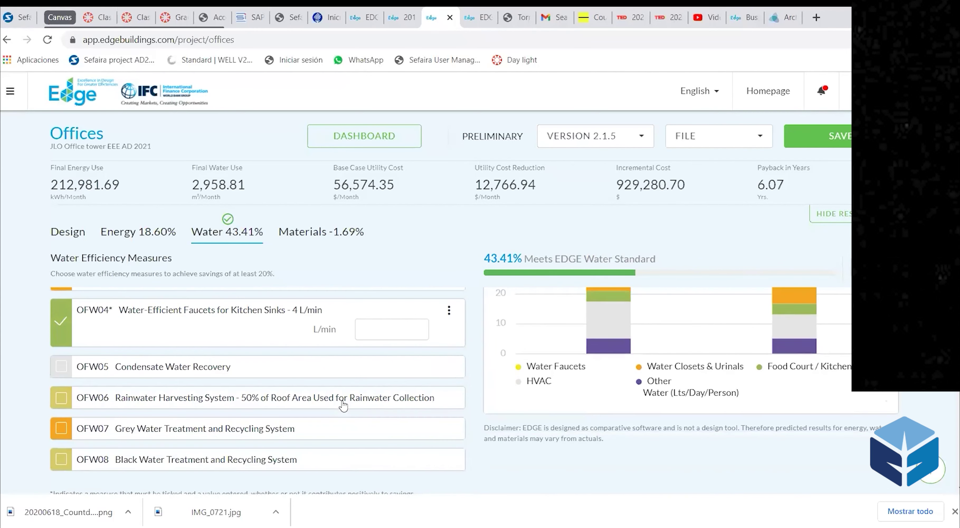
# Select the OFW06 Rainwater Harvesting System measure and set the roof area used for collection to 100%
pyautogui.scroll(2, 128, 349)
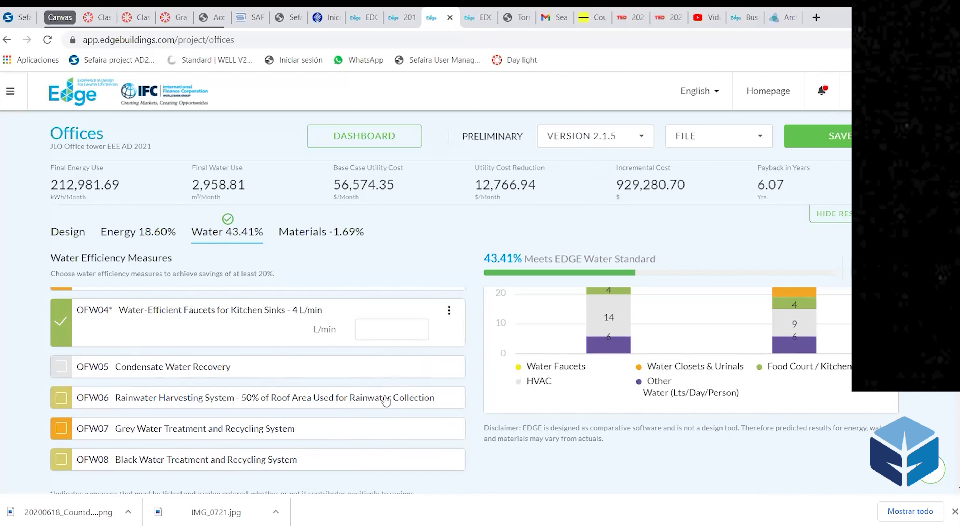
pyautogui.click(253, 398)
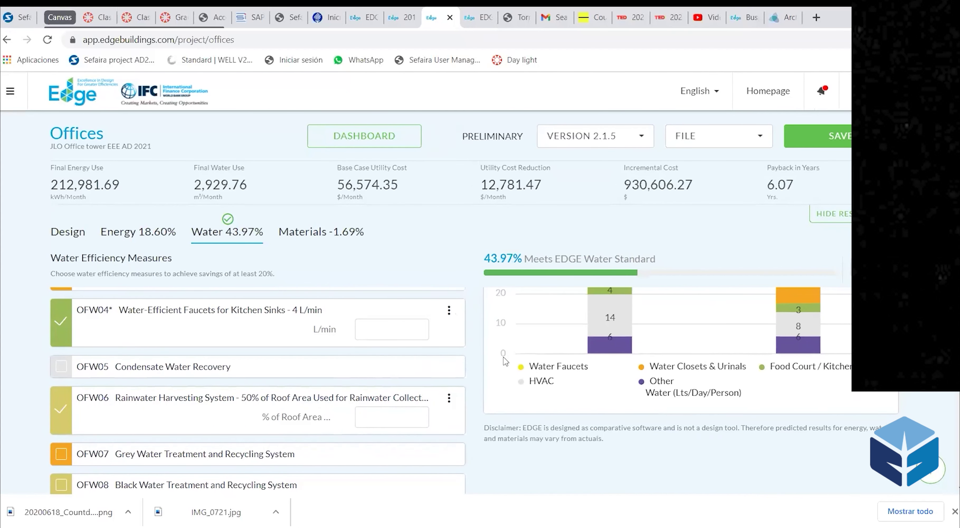
pyautogui.click(383, 414)
pyautogui.write('00')
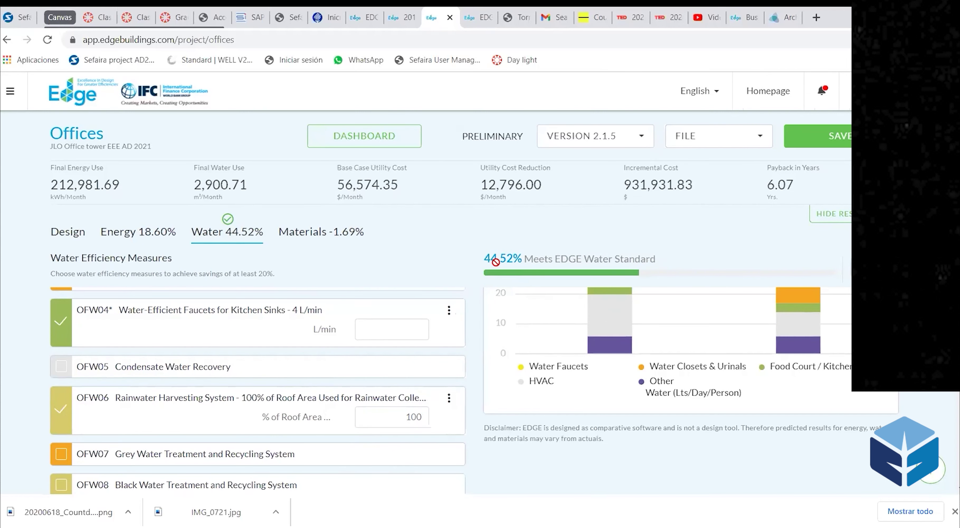
# Select the OFW07 Grey Water Treatment, OFW08 Black Water Treatment and OFW05 Condensate Water Recovery measures
pyautogui.scroll(-2, 395, 422)
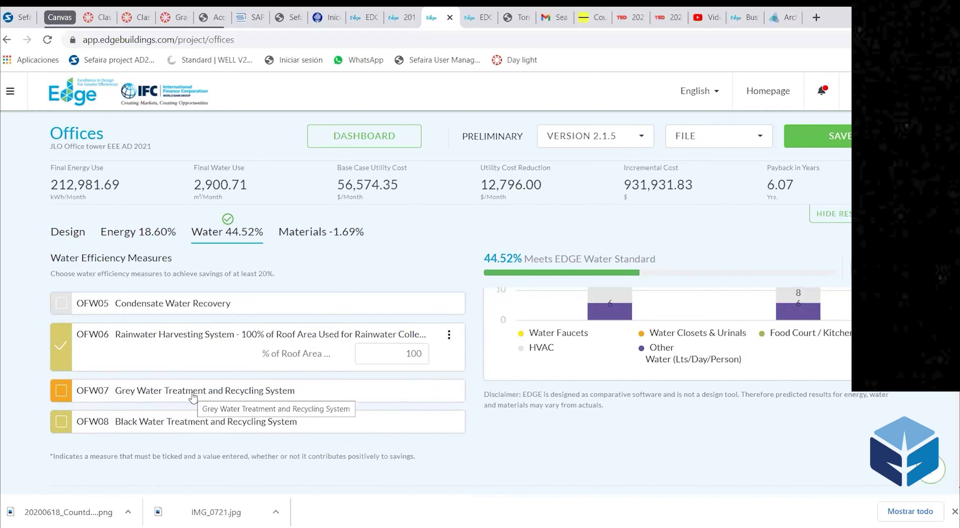
pyautogui.click(61, 391)
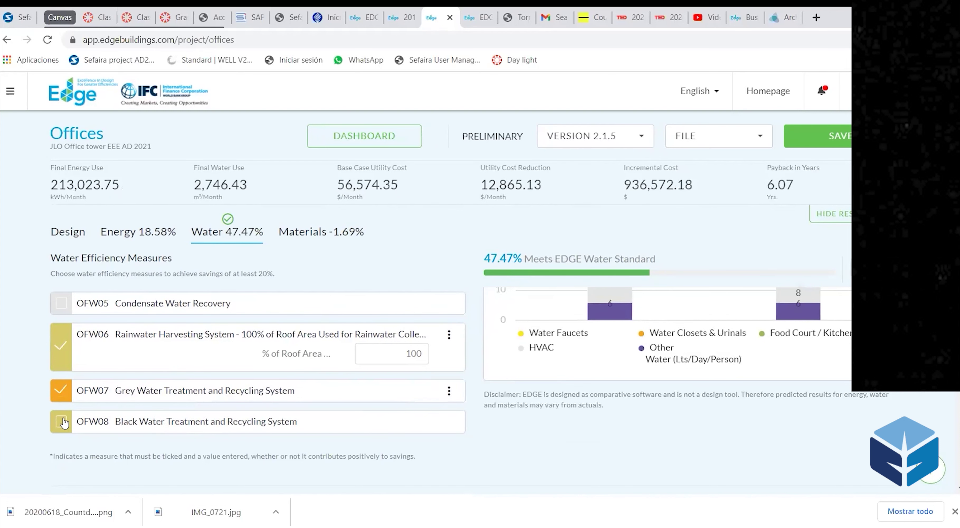
pyautogui.click(61, 422)
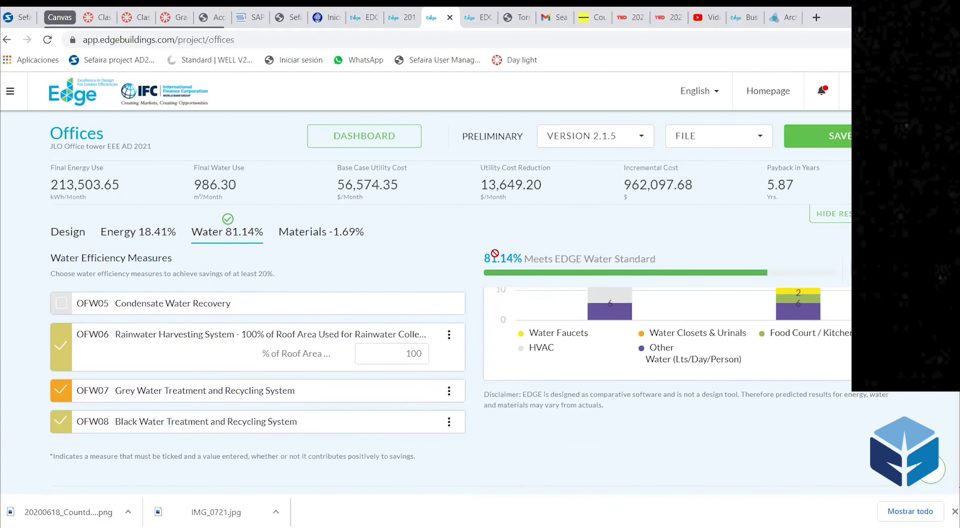
pyautogui.scroll(3, 419, 358)
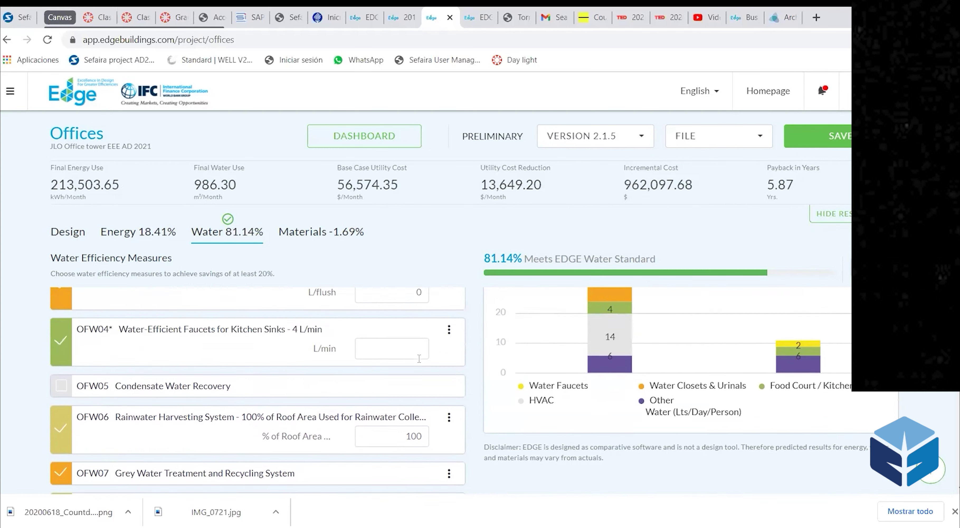
pyautogui.click(61, 434)
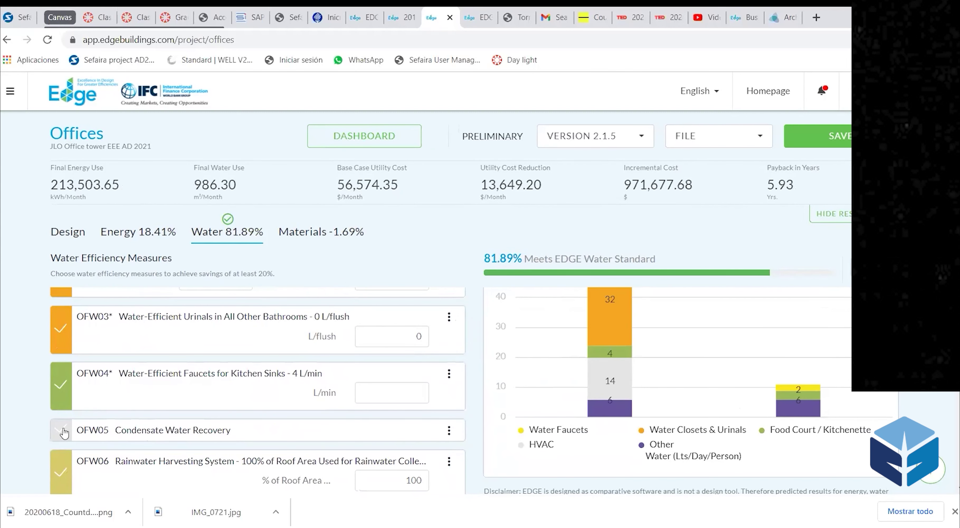
# Deselect the OFW05 Condensate Water Recovery, OFW06 Rainwater Harvesting, OFW07 Grey Water Treatment and OFW08 Black Water Treatment measures
pyautogui.scroll(-5, 181, 443)
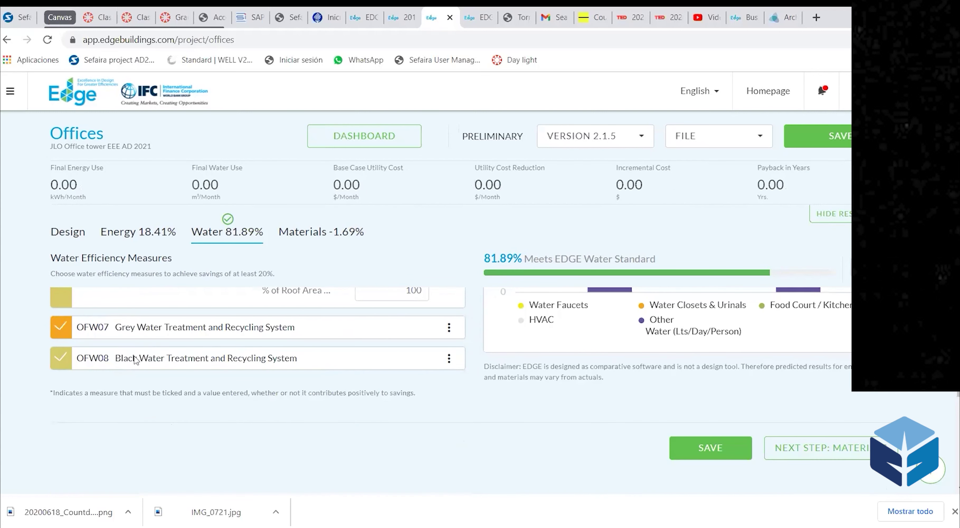
pyautogui.scroll(3, 57, 405)
pyautogui.scroll(3, 57, 405)
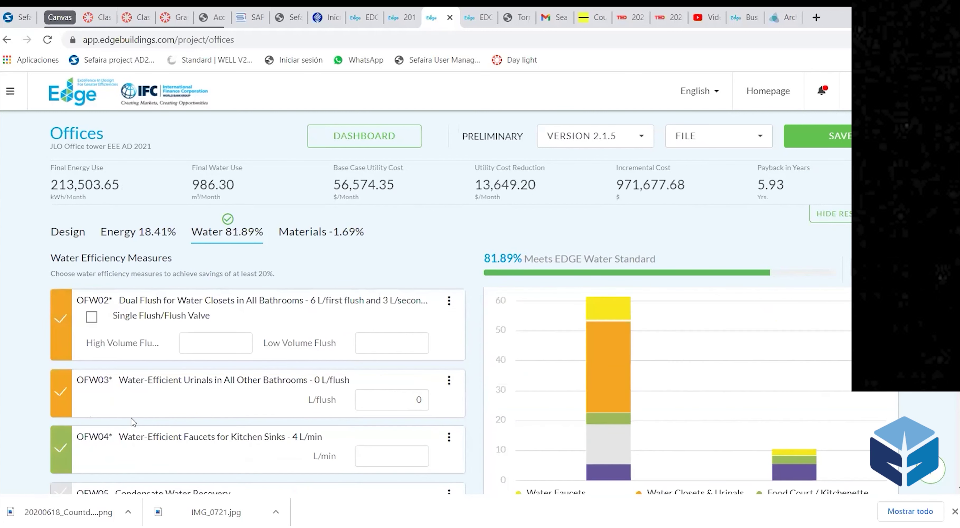
pyautogui.scroll(-9, 128, 429)
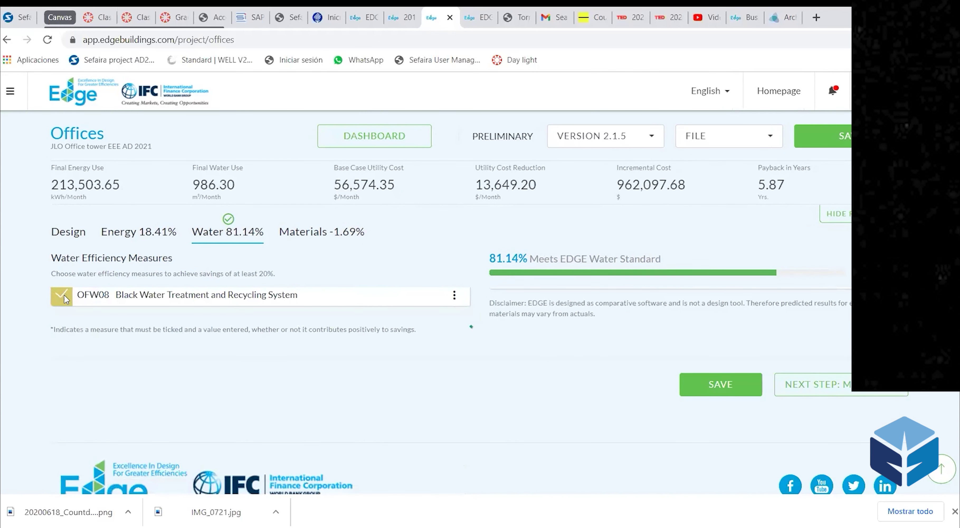
pyautogui.scroll(2, 133, 358)
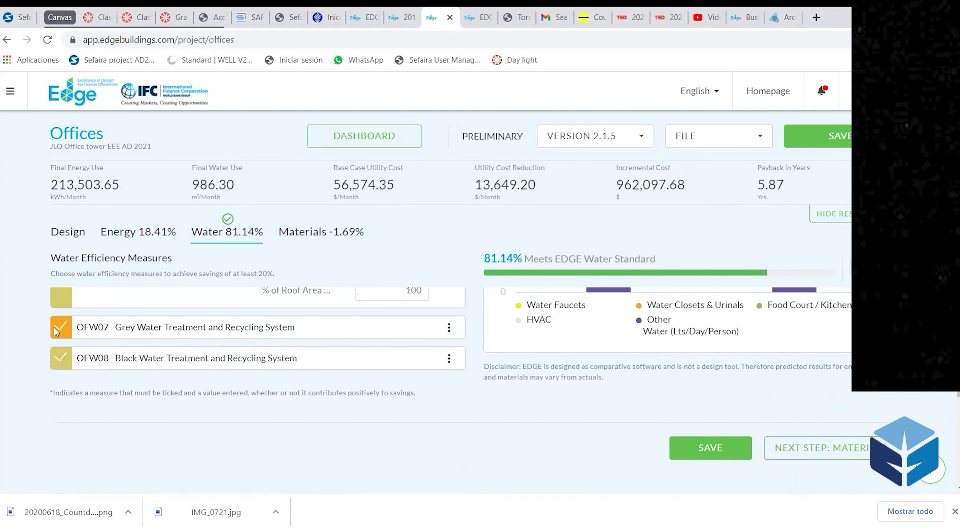
pyautogui.click(60, 330)
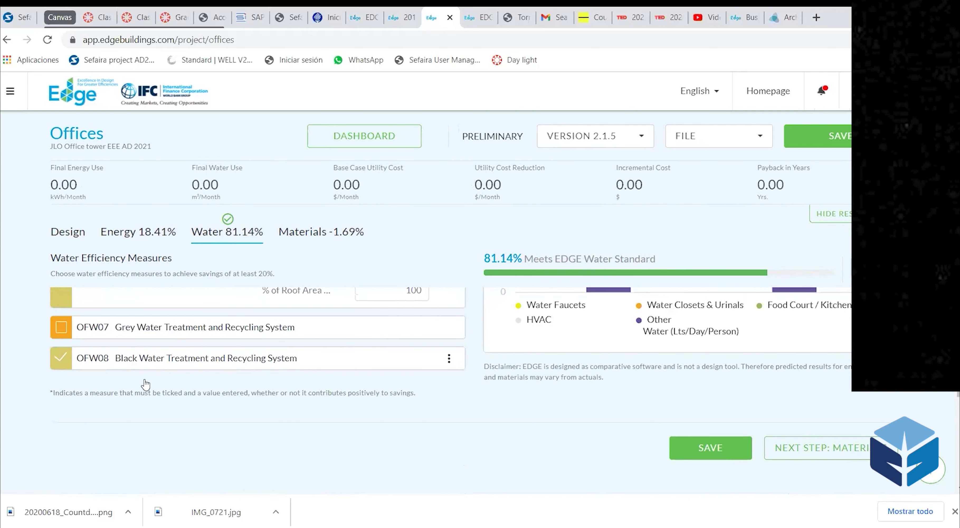
pyautogui.scroll(5, 388, 360)
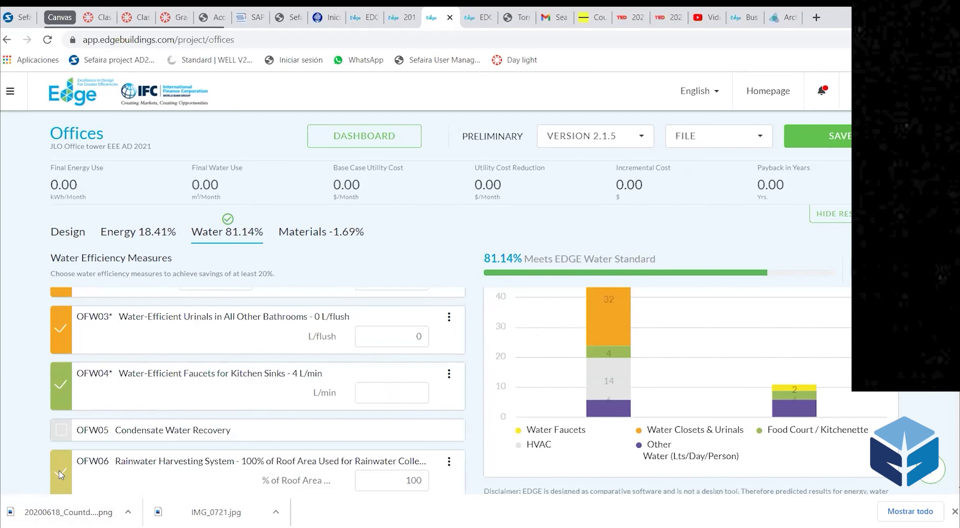
pyautogui.click(60, 479)
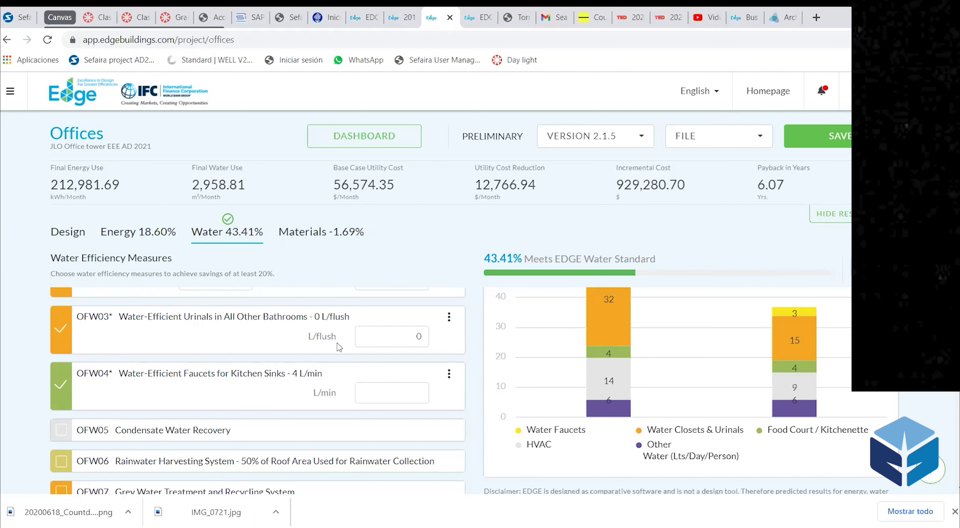
pyautogui.scroll(-5, 339, 347)
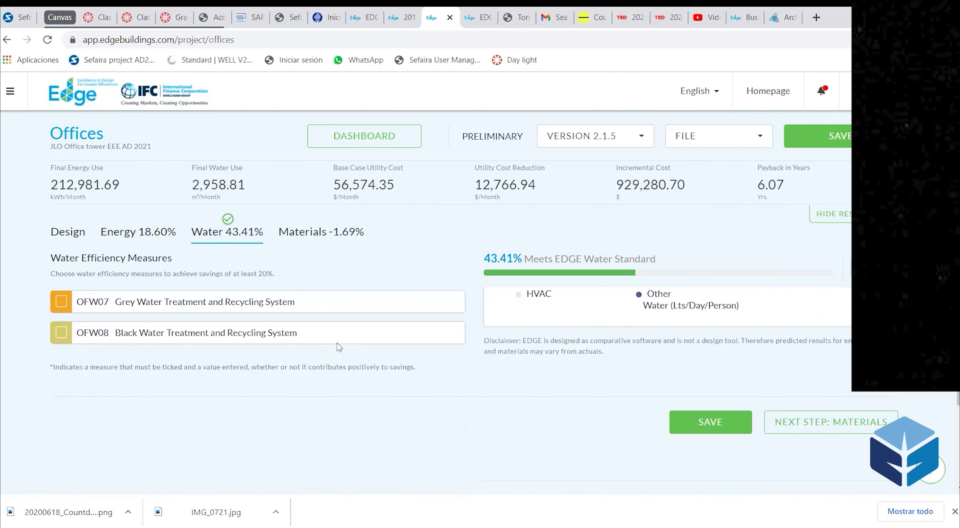
pyautogui.scroll(2, 141, 396)
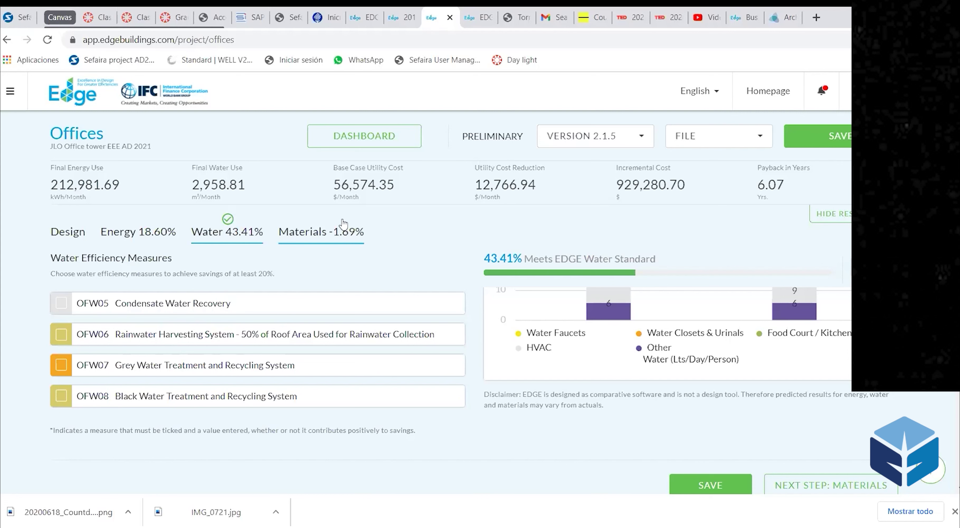
# Open the Materials efficiency measures and examine the construction types available for the OFM01 Floor Slabs
pyautogui.click(340, 236)
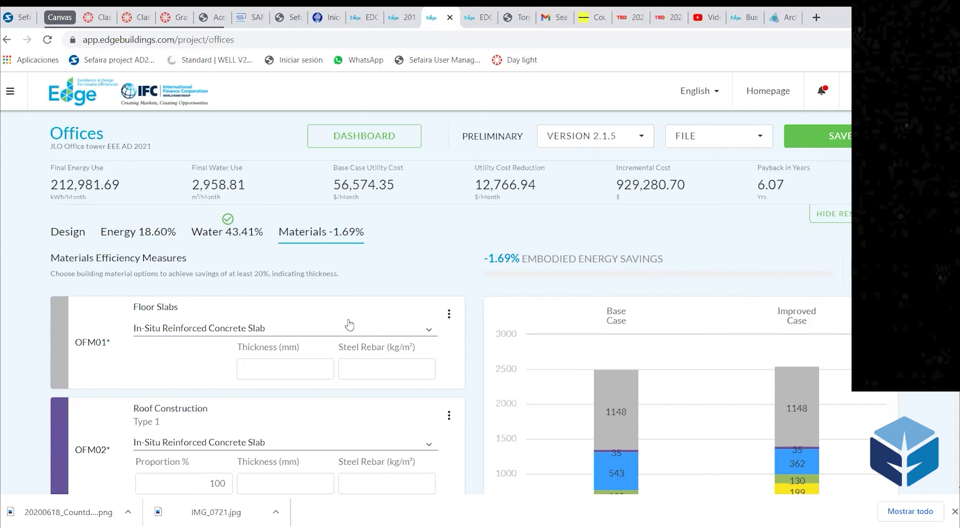
pyautogui.click(429, 334)
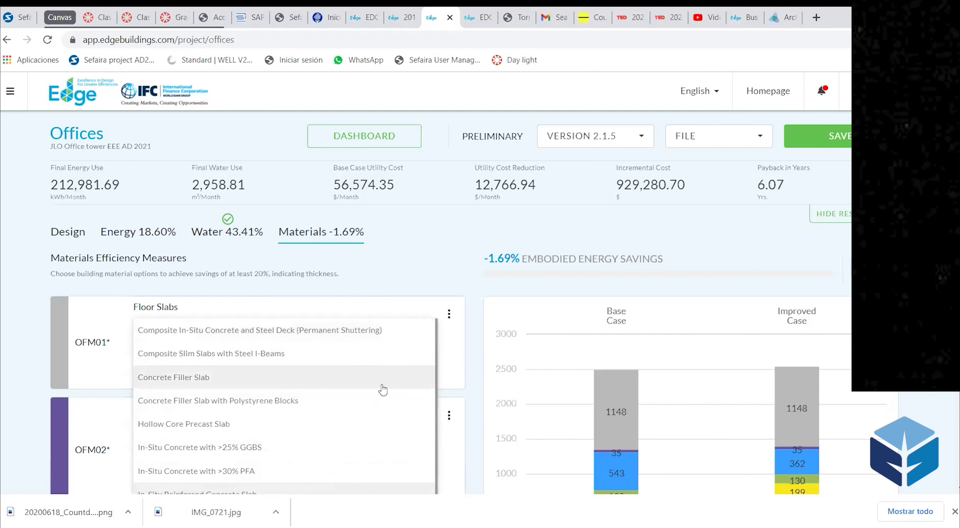
pyautogui.scroll(-3, 383, 389)
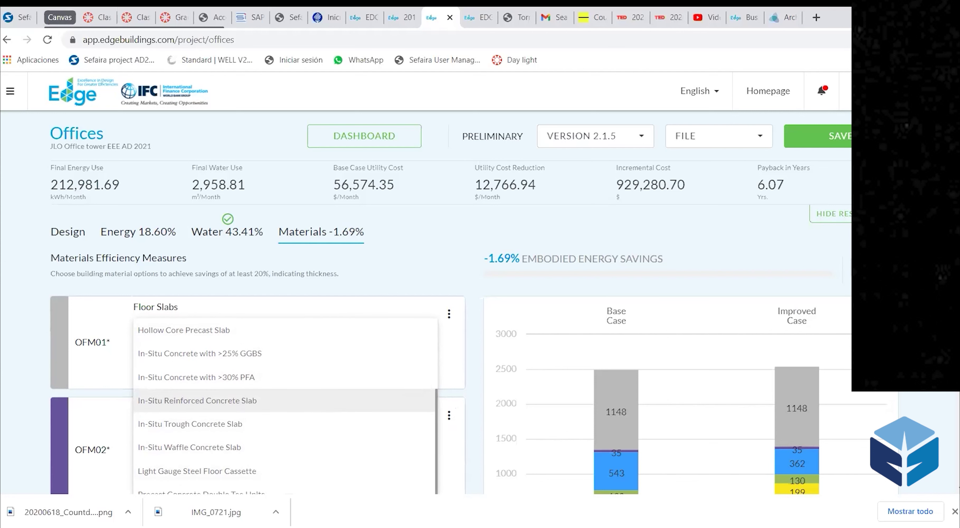
pyautogui.scroll(-5, 197, 407)
pyautogui.scroll(2, 198, 405)
pyautogui.scroll(-2, 198, 405)
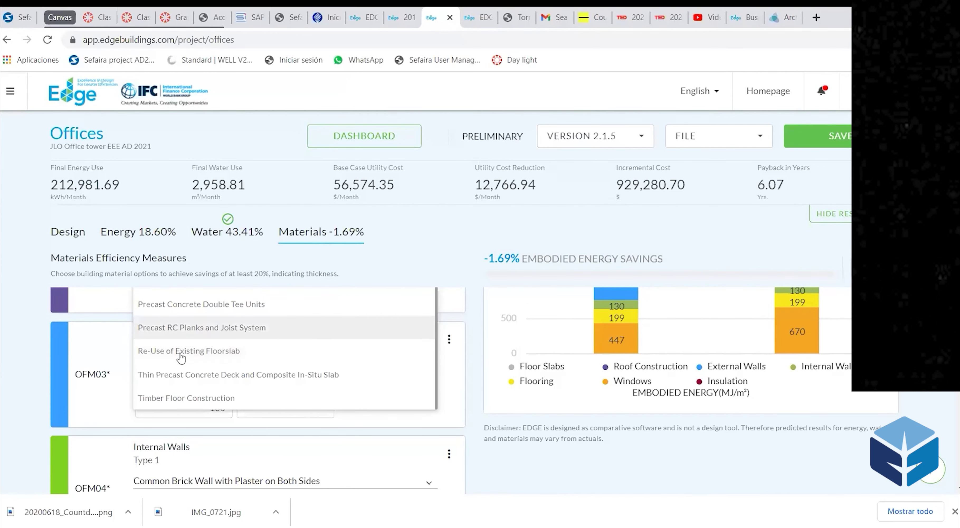